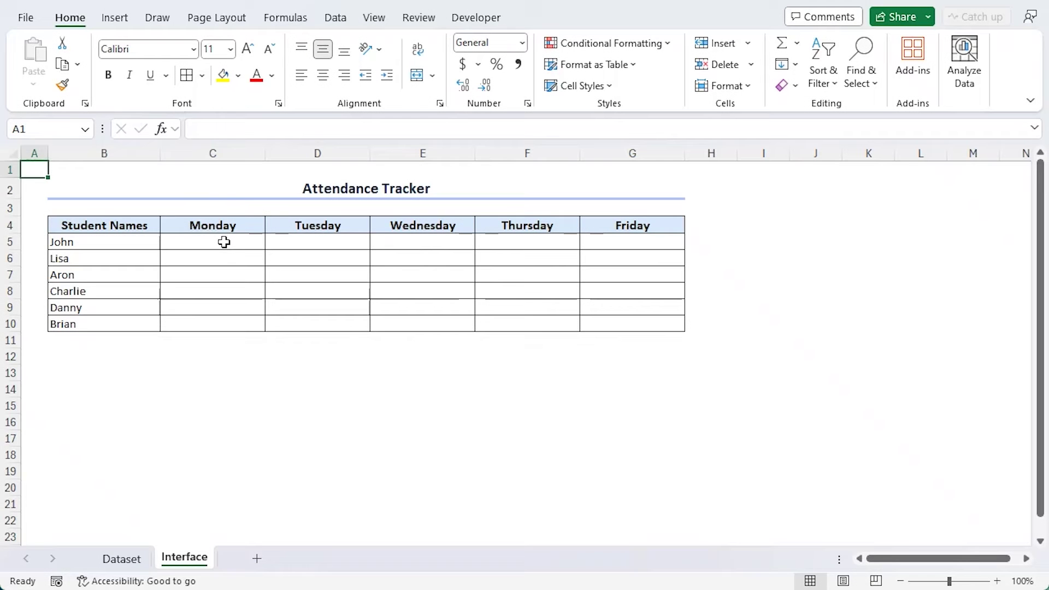
# Insert unticked checkboxes into each student's Monday cell, C5 through C10.
pyautogui.moveTo(225, 241); pyautogui.dragTo(608, 320)
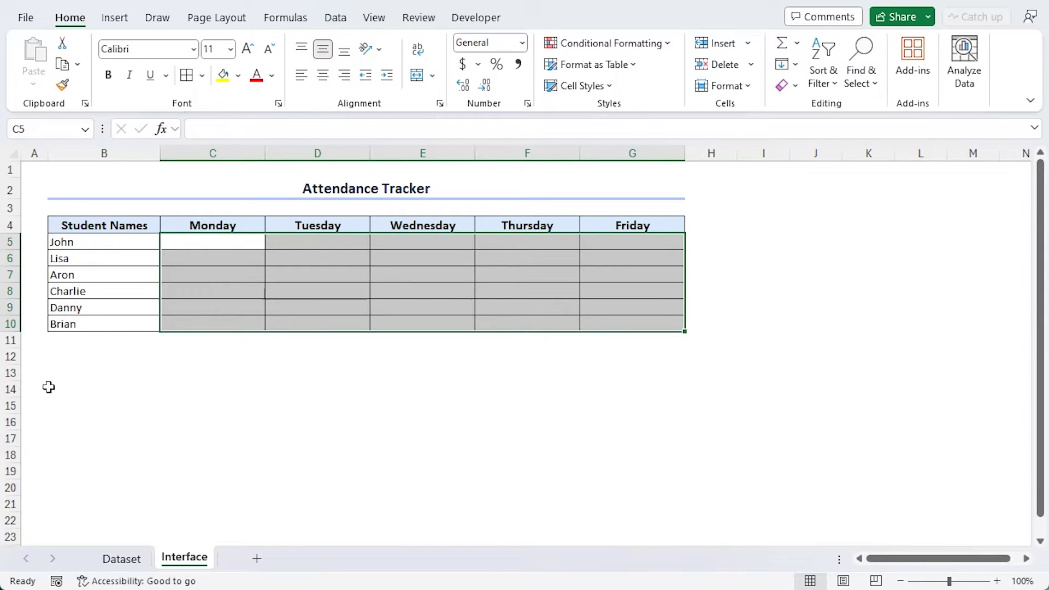
pyautogui.hotkey('ctrl', 'Home')
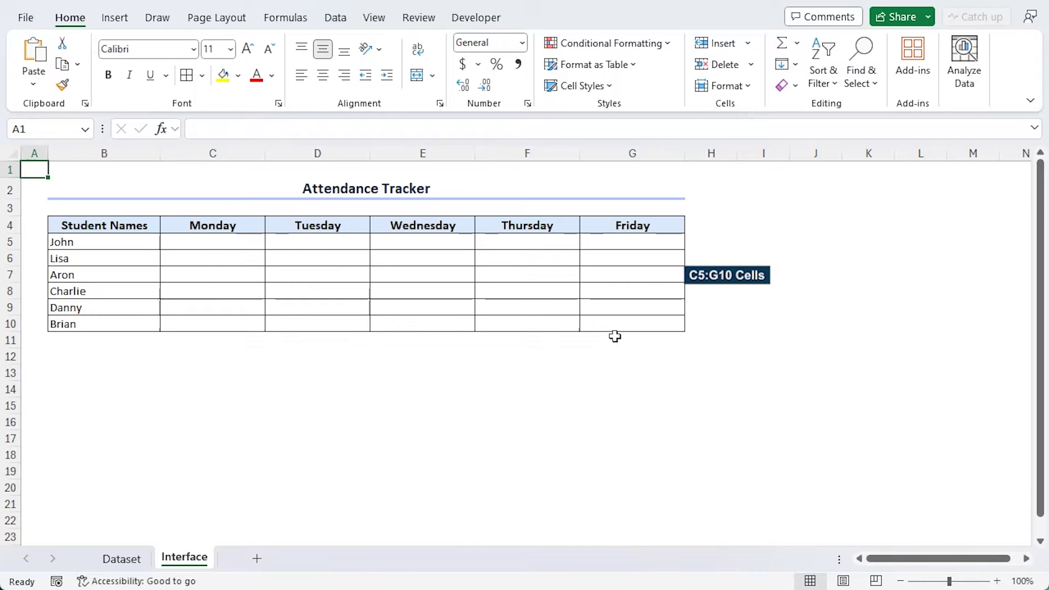
pyautogui.moveTo(227, 244); pyautogui.dragTo(226, 321)
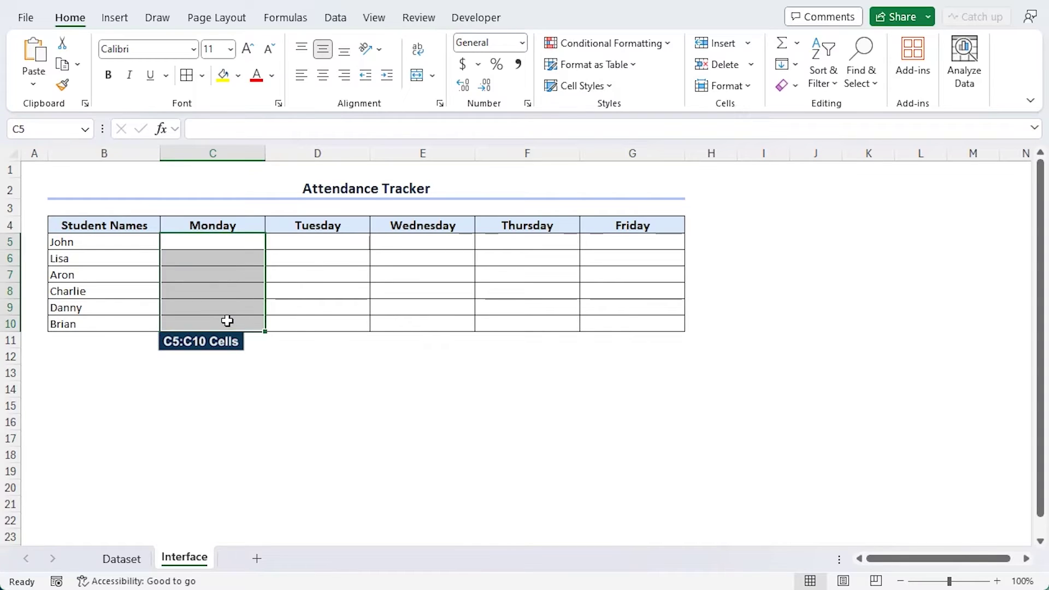
pyautogui.click(114, 18)
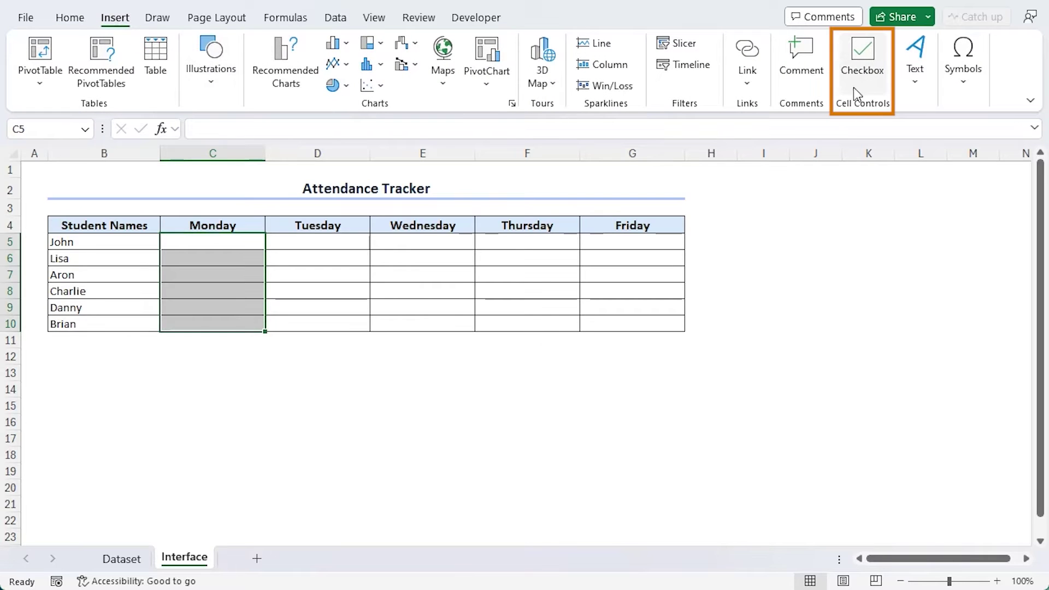
pyautogui.click(868, 90)
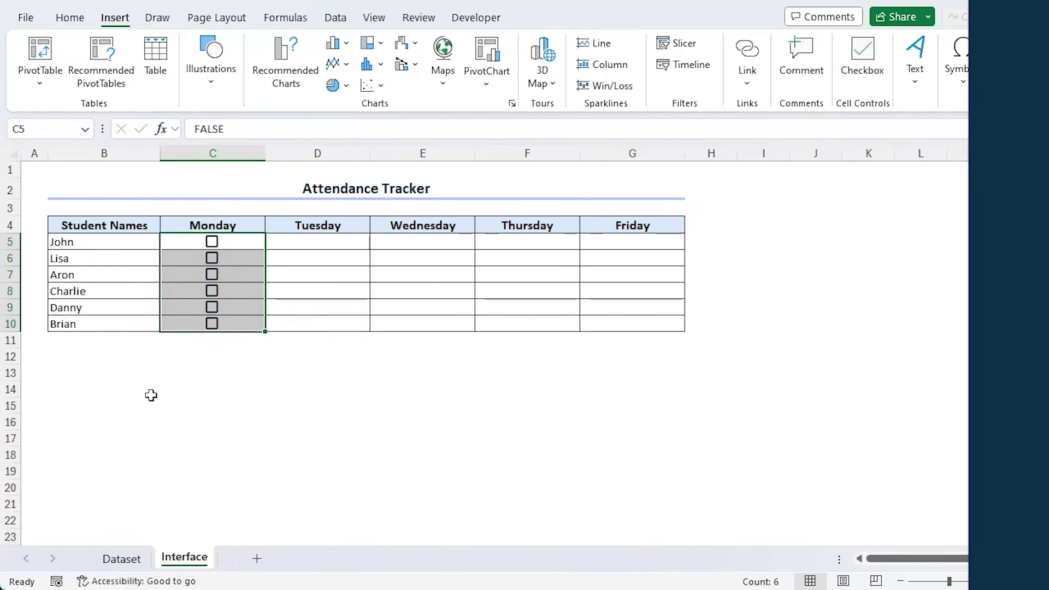
# Go to the Account page and view the About Excel details showing Version 2401.
pyautogui.click(143, 408)
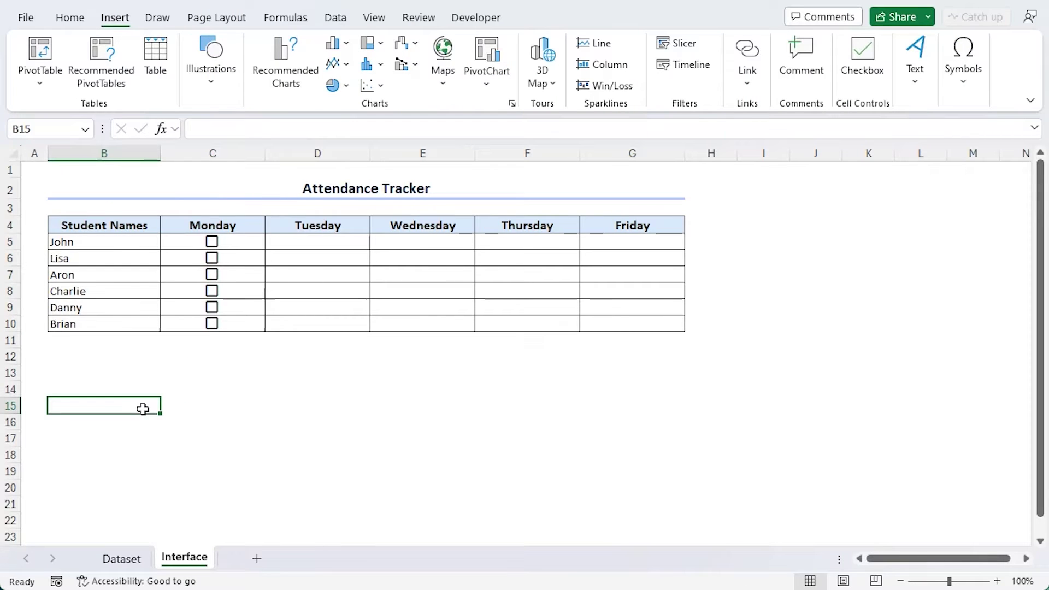
pyautogui.click(28, 16)
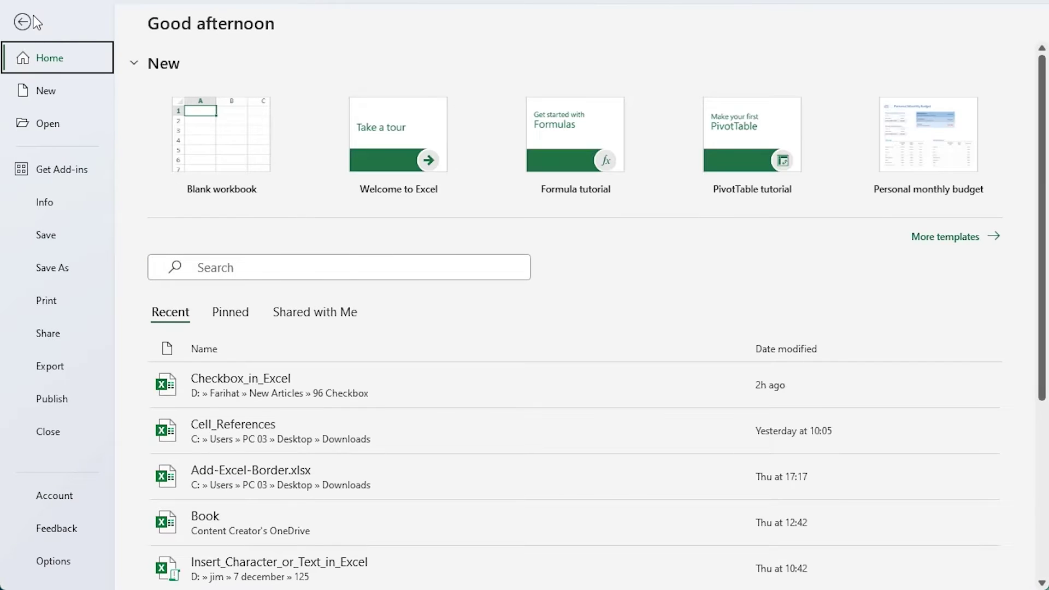
pyautogui.click(66, 495)
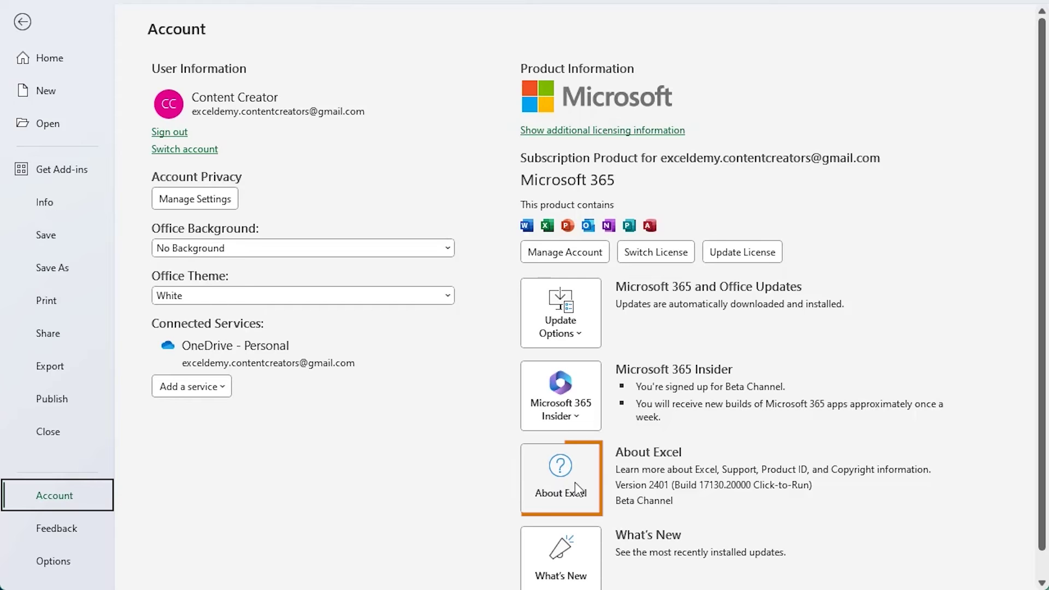
pyautogui.click(583, 484)
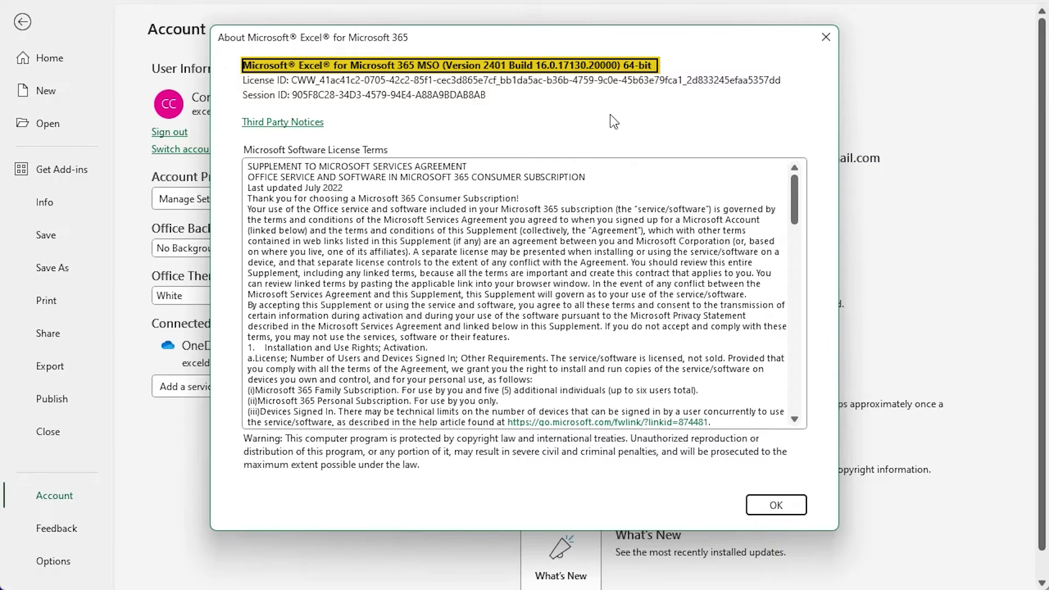
# Join Microsoft 365 Insider on the Beta Channel, accepting the terms and conditions.
pyautogui.click(771, 506)
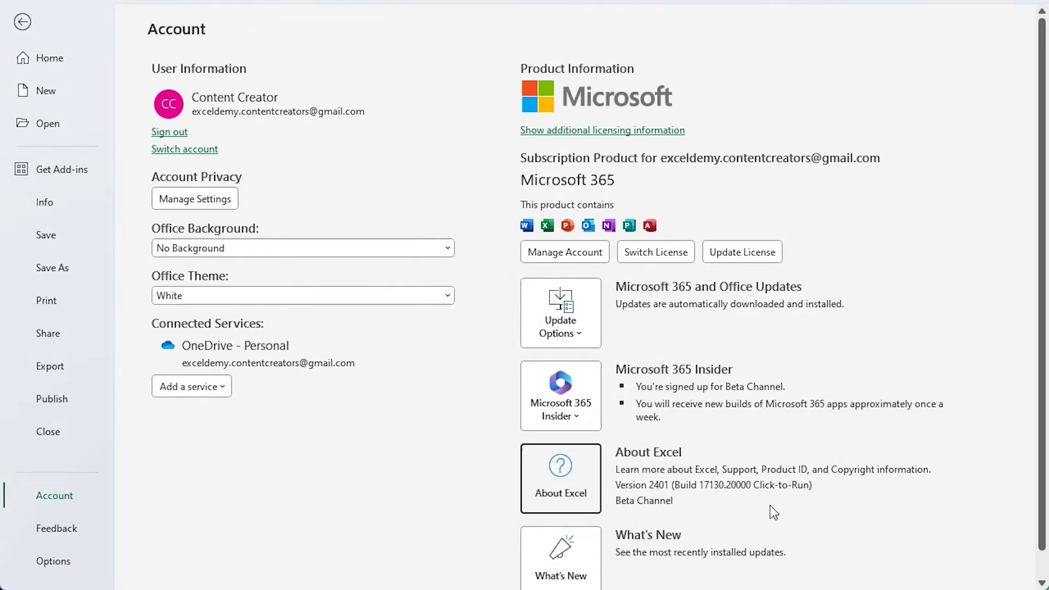
pyautogui.click(571, 417)
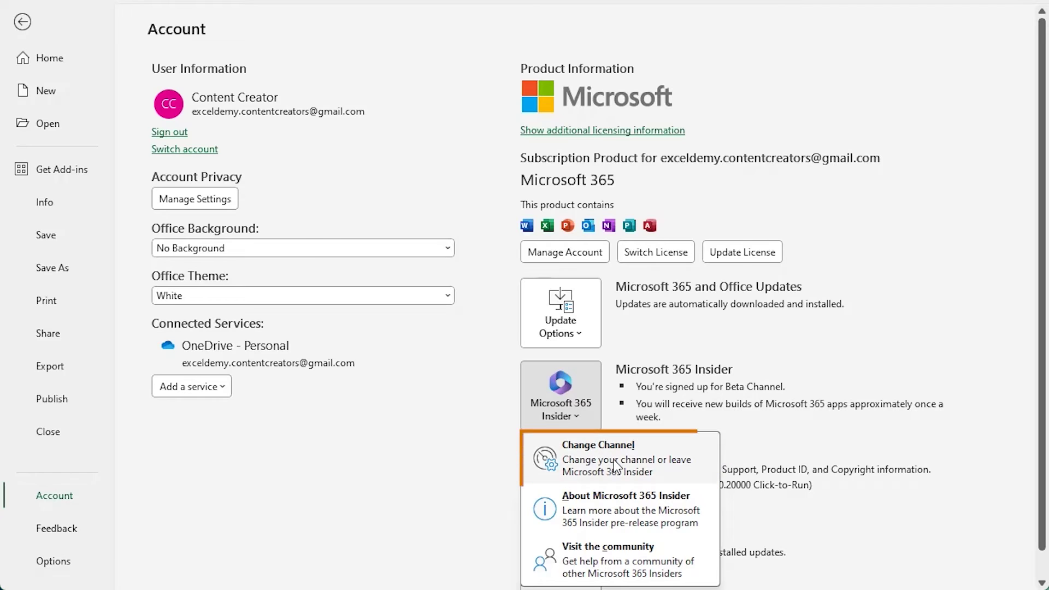
pyautogui.click(617, 467)
pyautogui.click(303, 74)
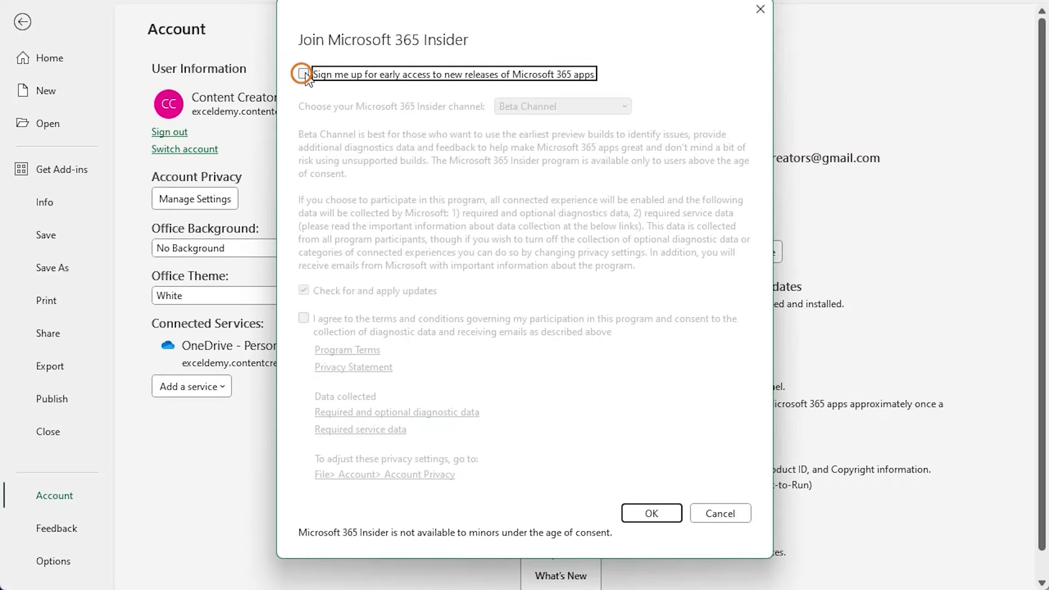
pyautogui.click(304, 74)
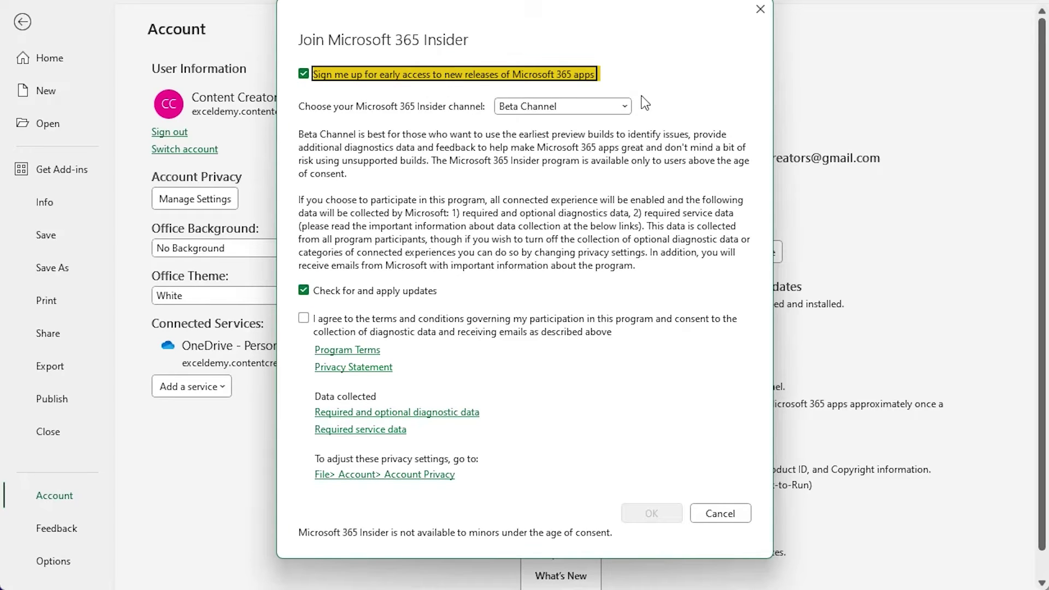
pyautogui.click(624, 106)
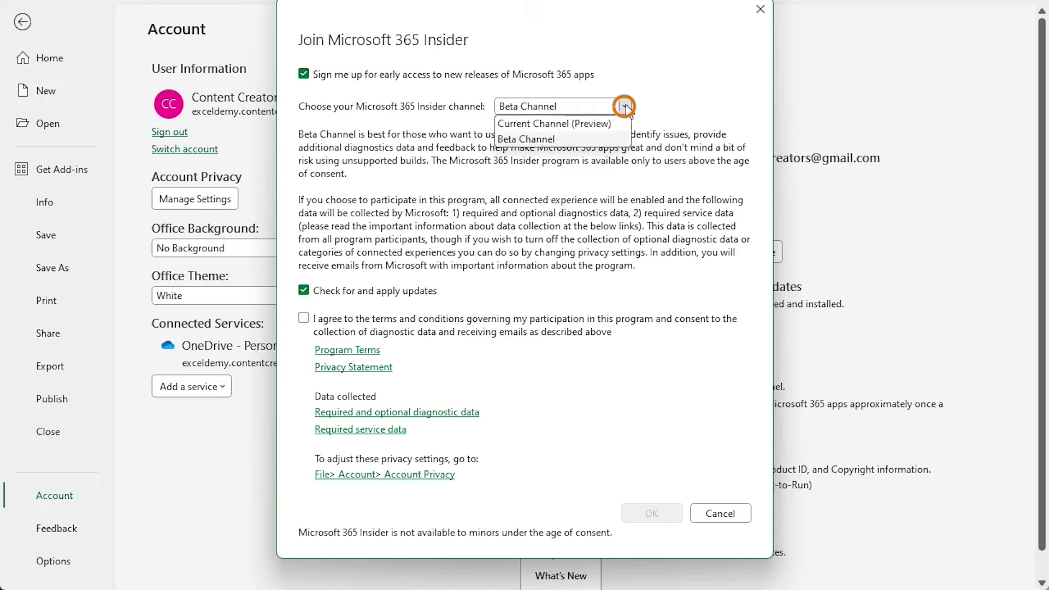
pyautogui.click(594, 141)
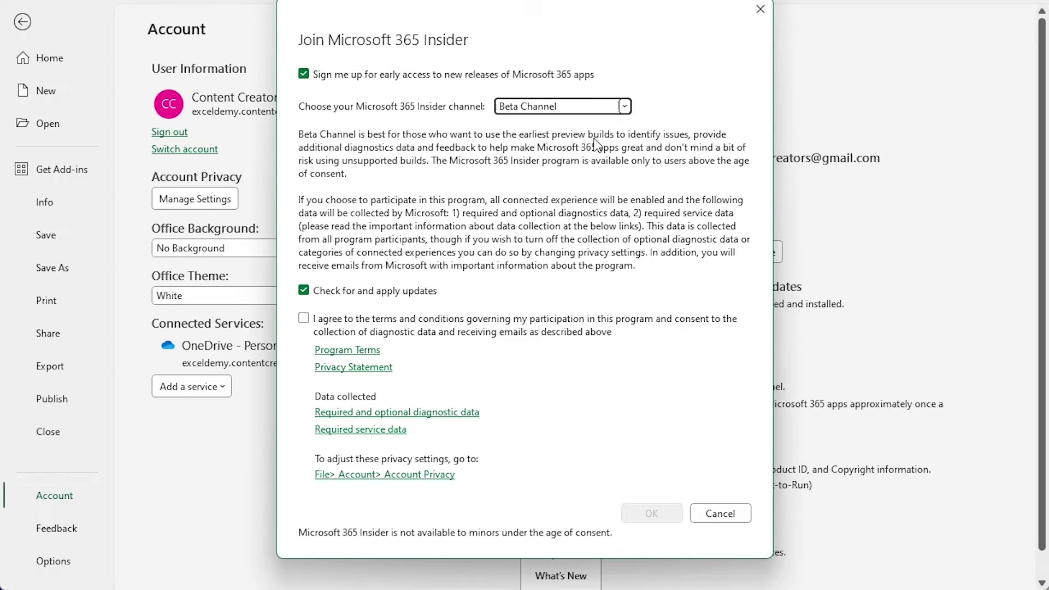
pyautogui.click(303, 318)
pyautogui.click(636, 512)
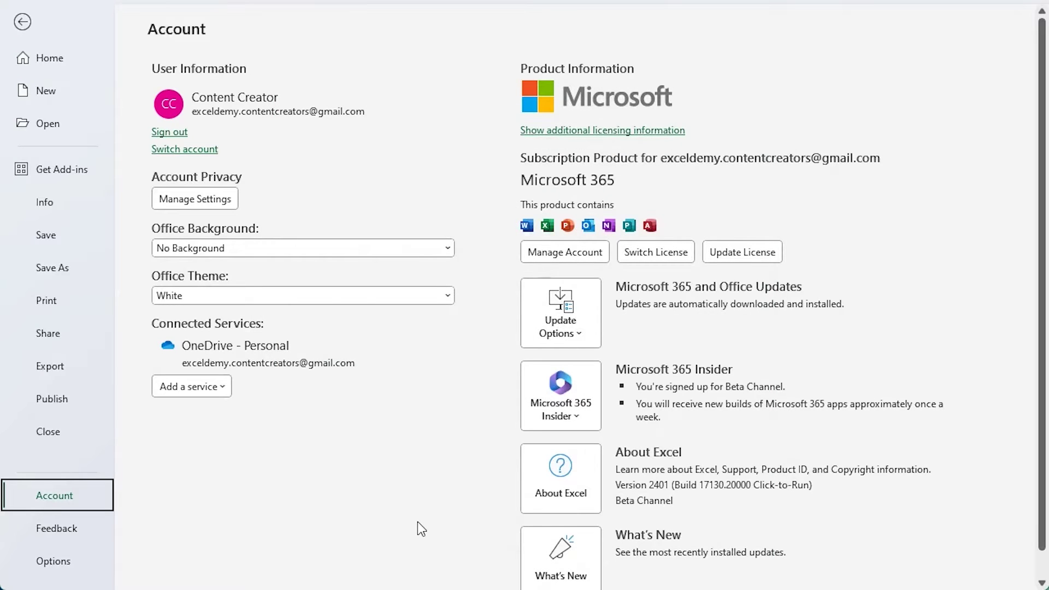
# Run Update Now to confirm Office is up to date, then return to the attendance sheet.
pyautogui.click(561, 322)
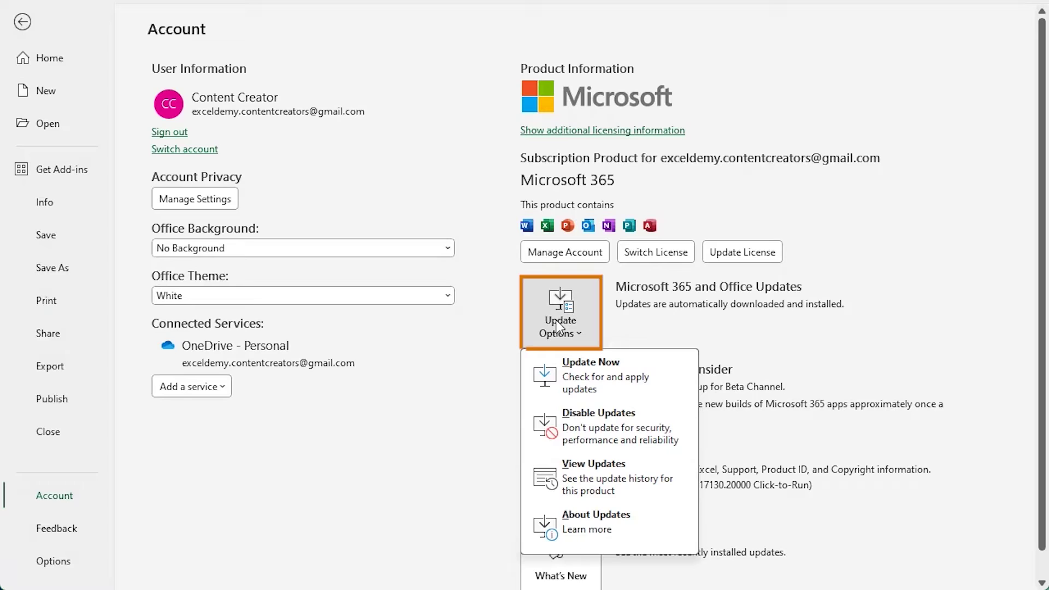
pyautogui.click(571, 380)
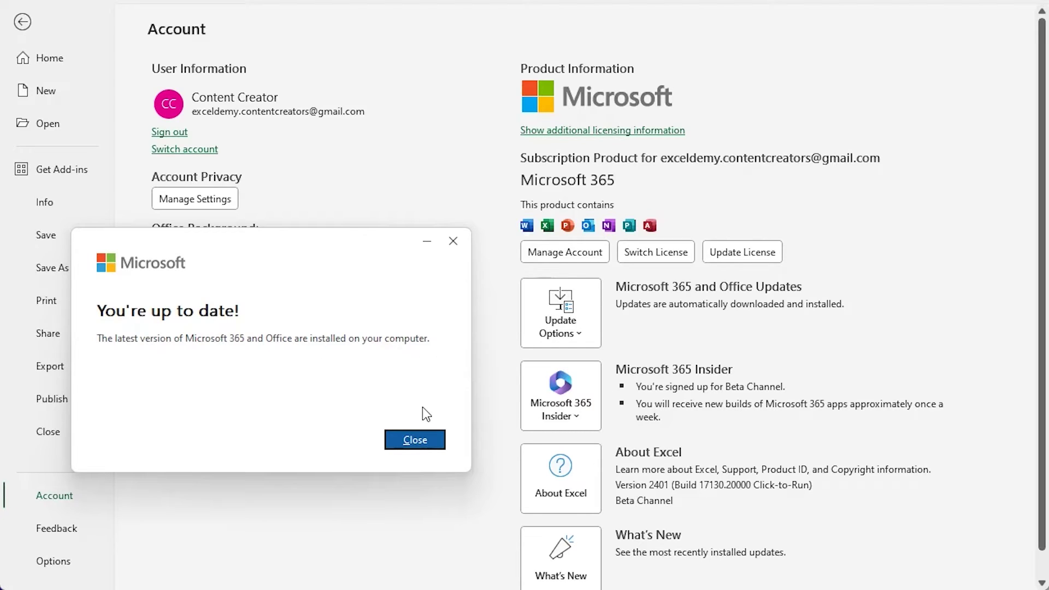
pyautogui.click(426, 440)
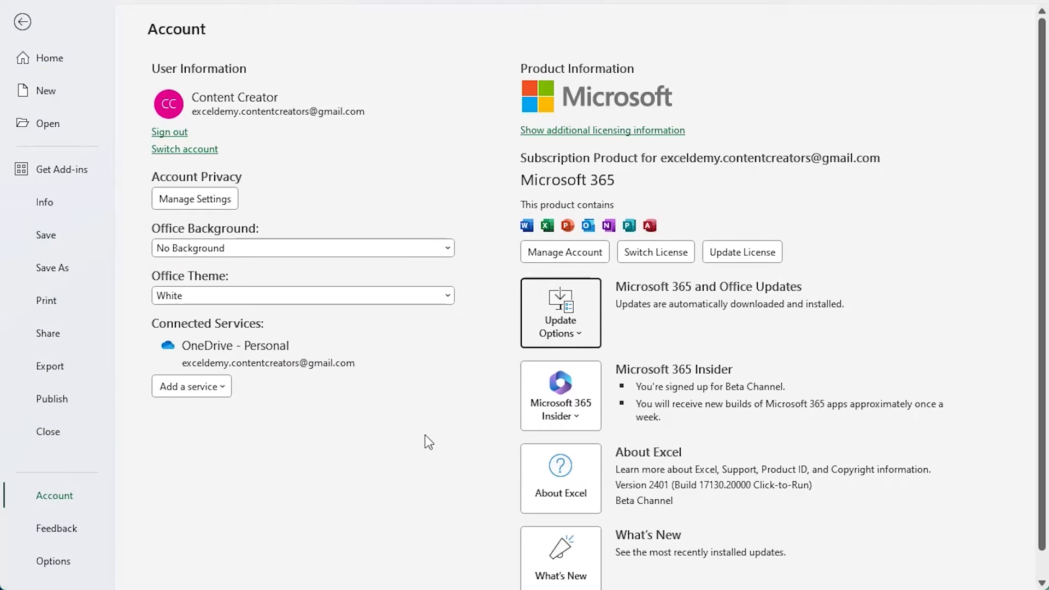
pyautogui.click(23, 23)
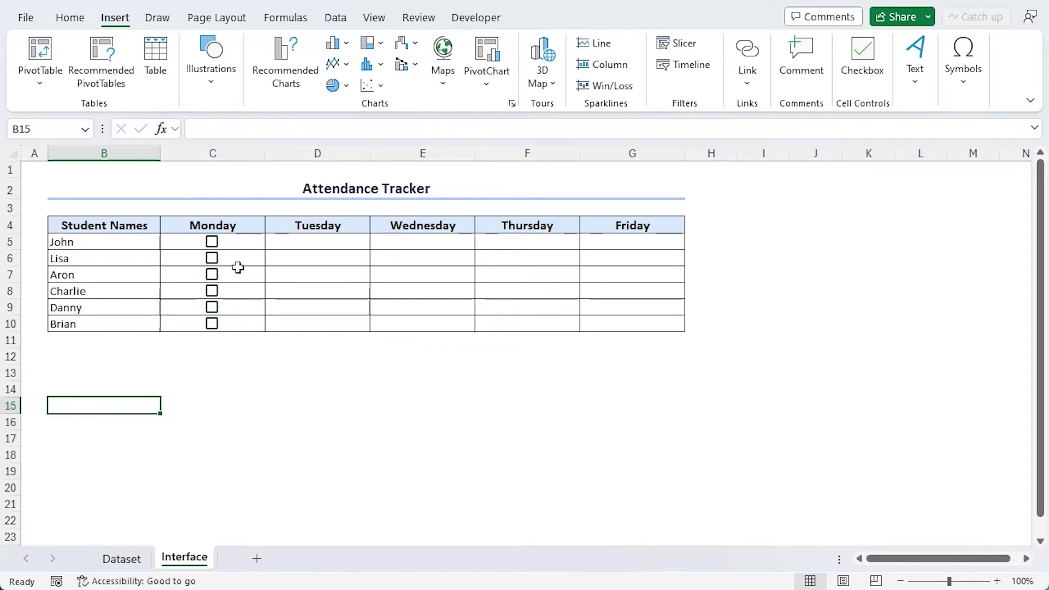
# Tick Monday's checkboxes for Lisa, Aron and Danny, leaving John unticked.
pyautogui.click(212, 242)
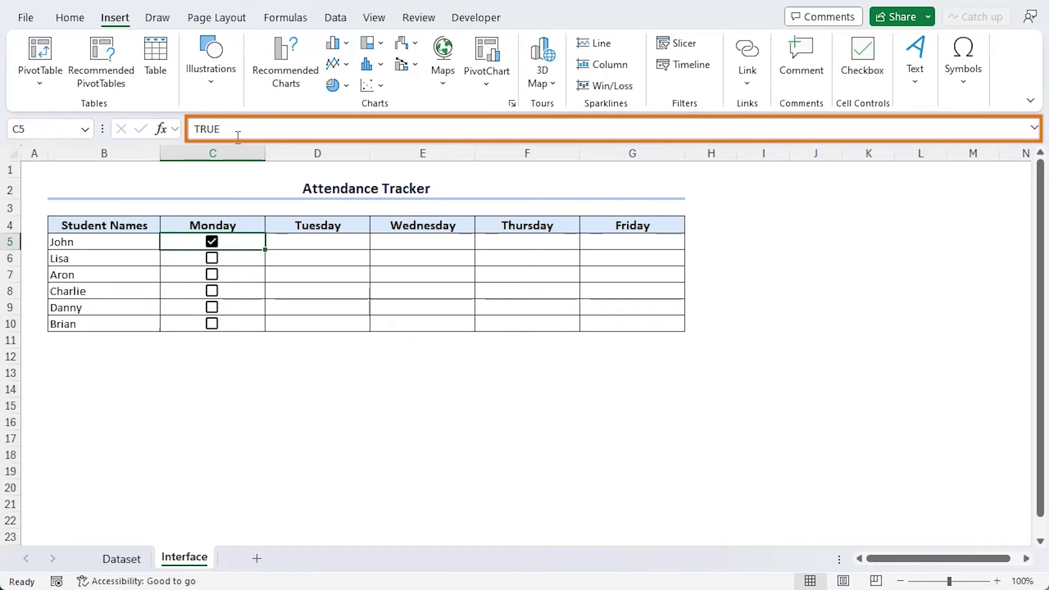
pyautogui.click(214, 247)
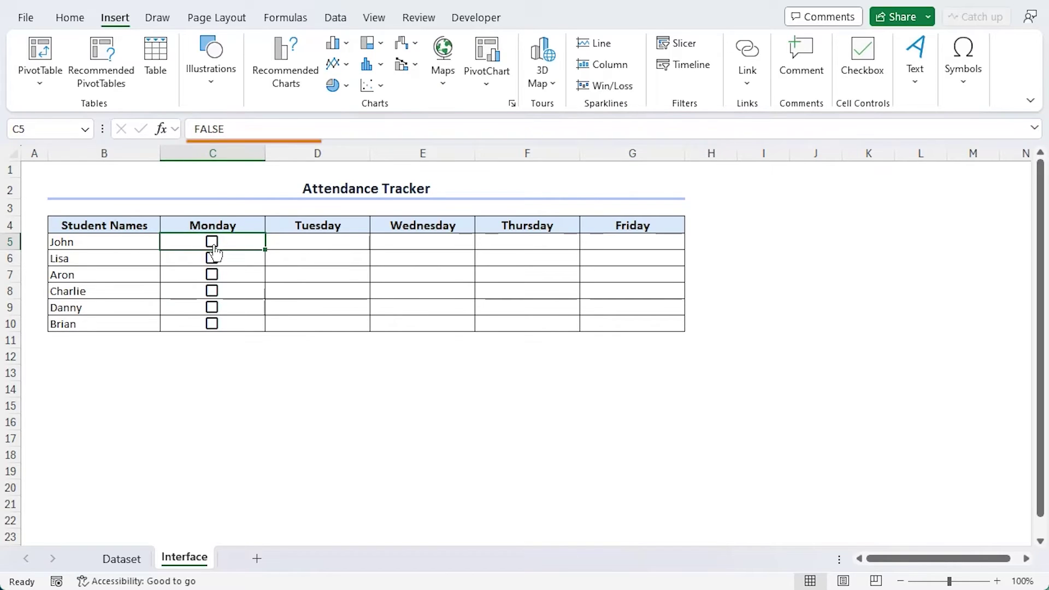
pyautogui.click(212, 258)
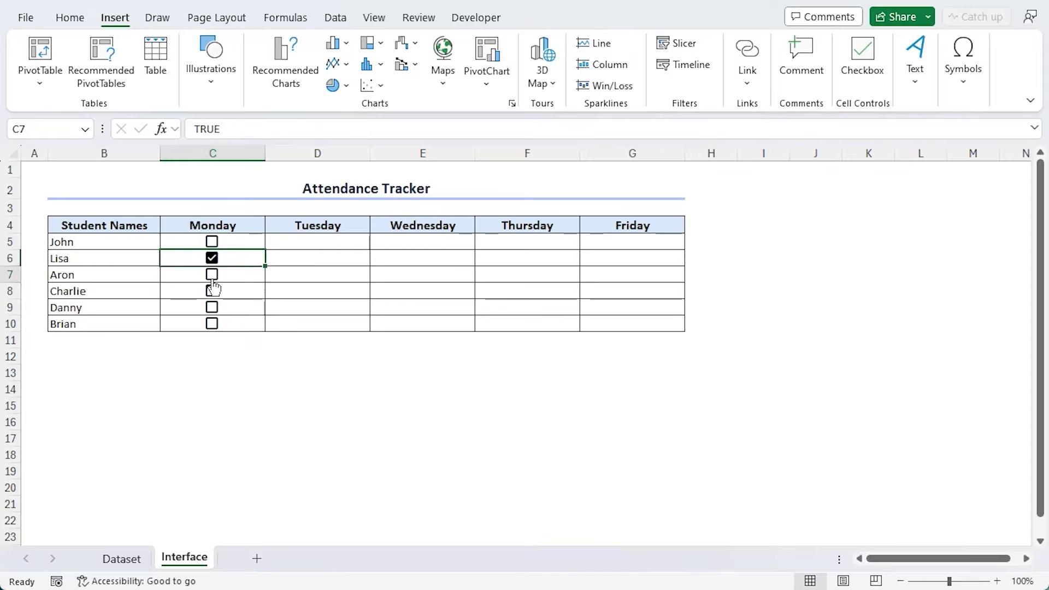
pyautogui.click(212, 274)
pyautogui.click(212, 307)
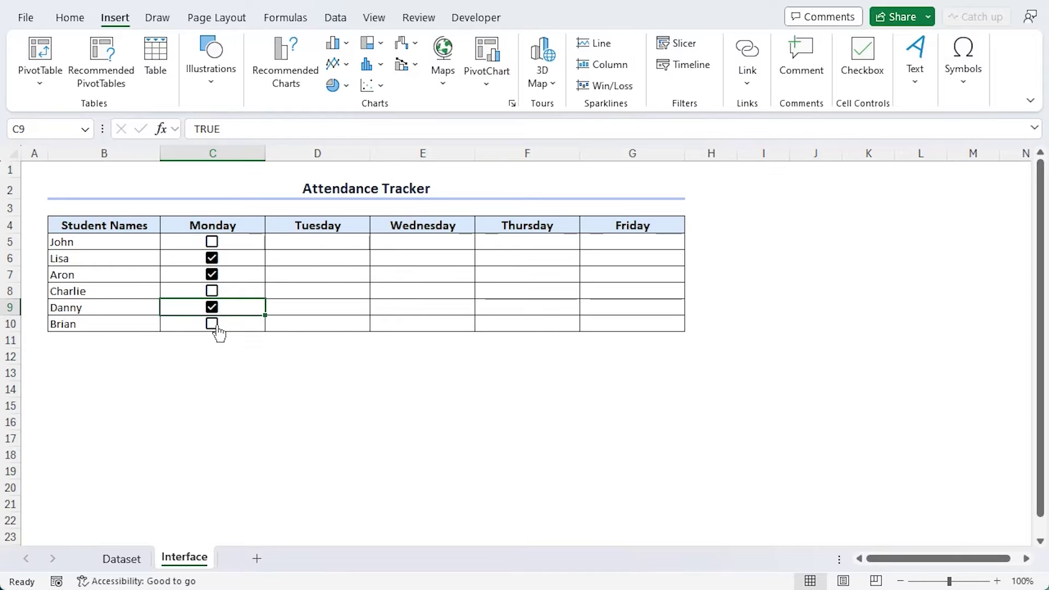
# Inspect the TRUE/FALSE value behind each Monday checkbox from Lisa down to Brian.
pyautogui.click(191, 261)
pyautogui.click(189, 272)
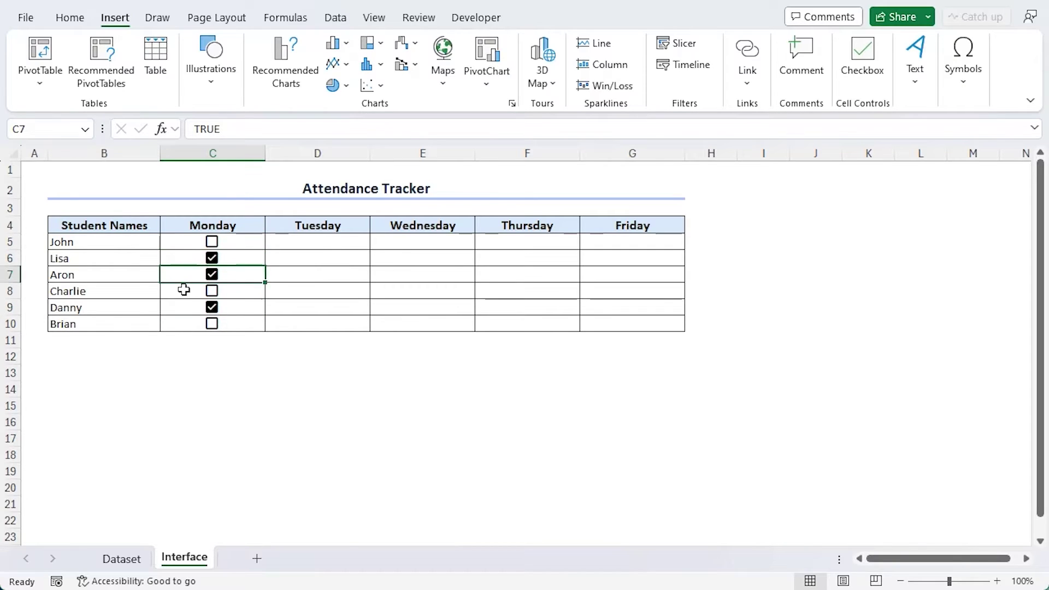
pyautogui.click(184, 290)
pyautogui.click(183, 307)
pyautogui.click(186, 325)
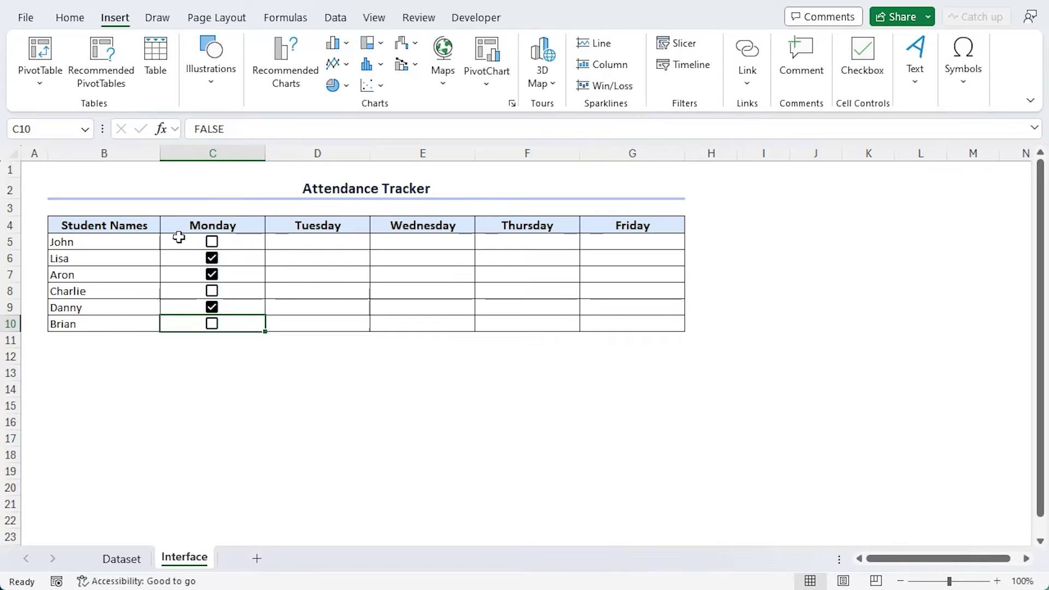
# Copy the Monday checkboxes C5:C10 and paste them across the Tuesday–Friday columns.
pyautogui.moveTo(179, 237); pyautogui.dragTo(222, 322)
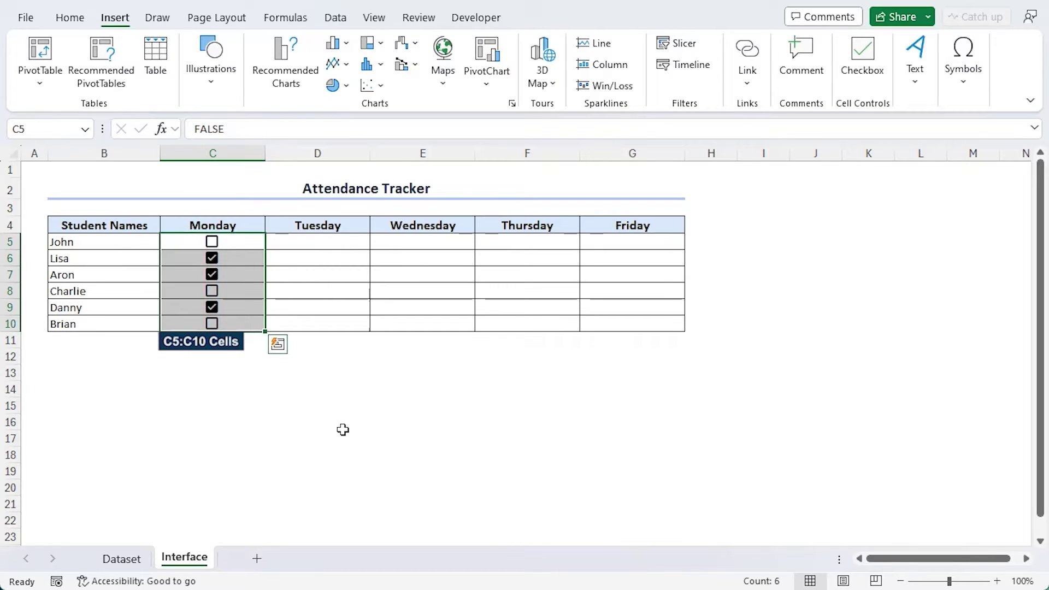
pyautogui.hotkey('ctrl', 'c')
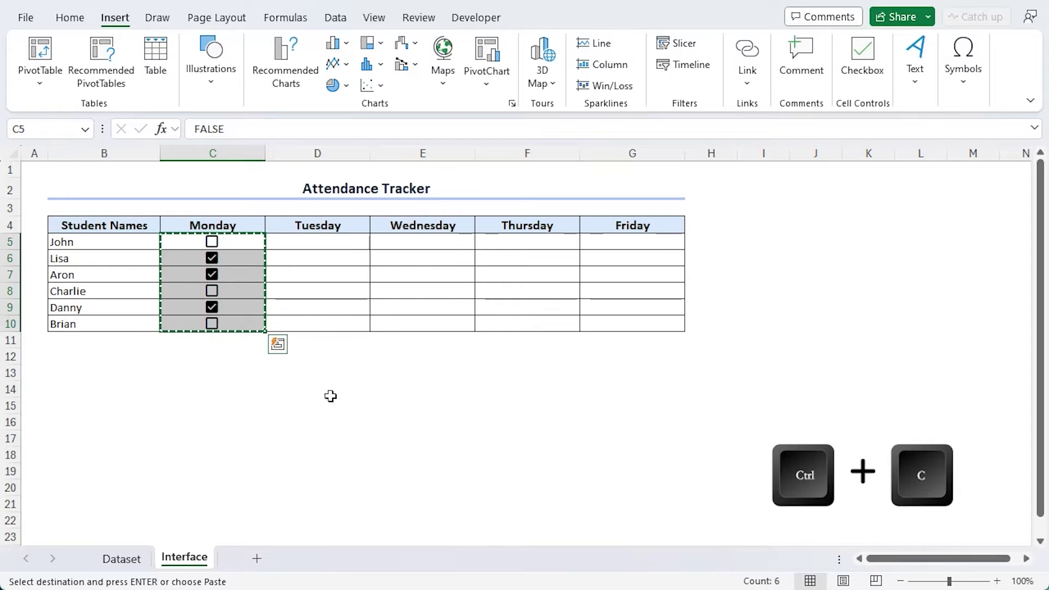
pyautogui.moveTo(304, 244); pyautogui.dragTo(615, 253)
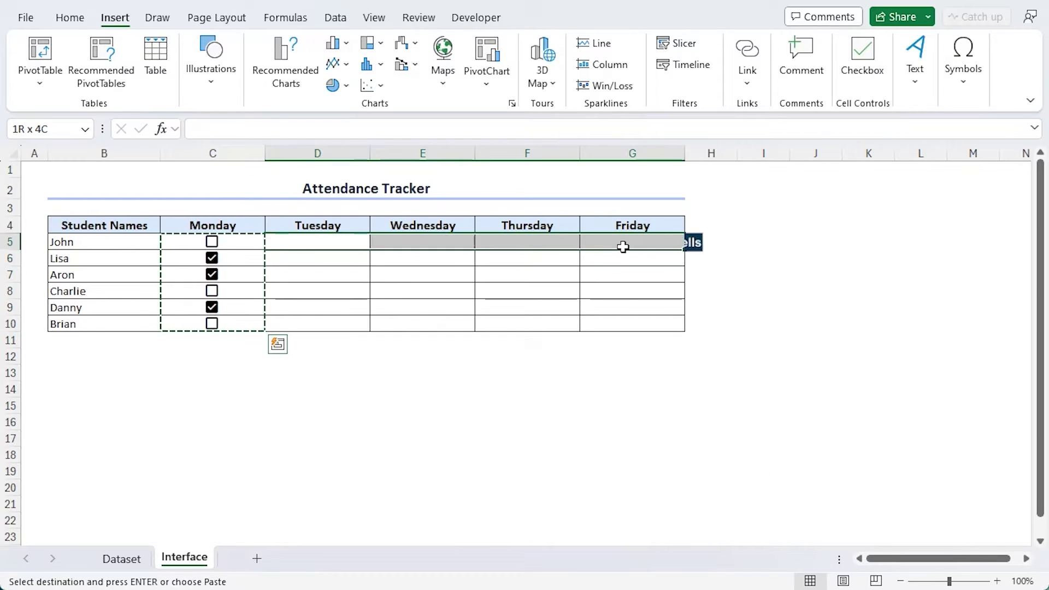
pyautogui.moveTo(622, 247); pyautogui.dragTo(622, 247)
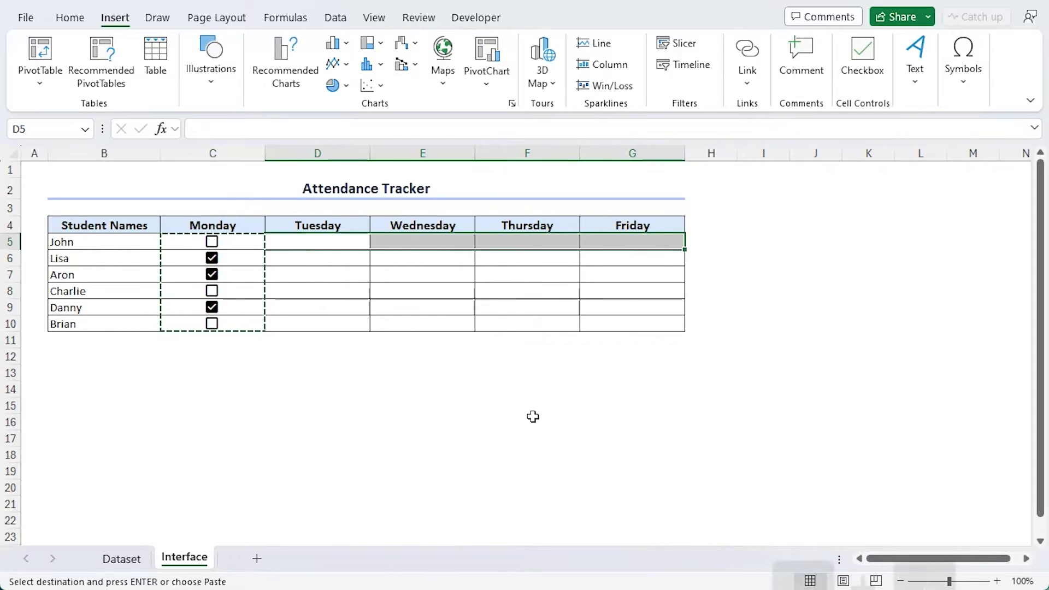
pyautogui.hotkey('ctrl', 'v')
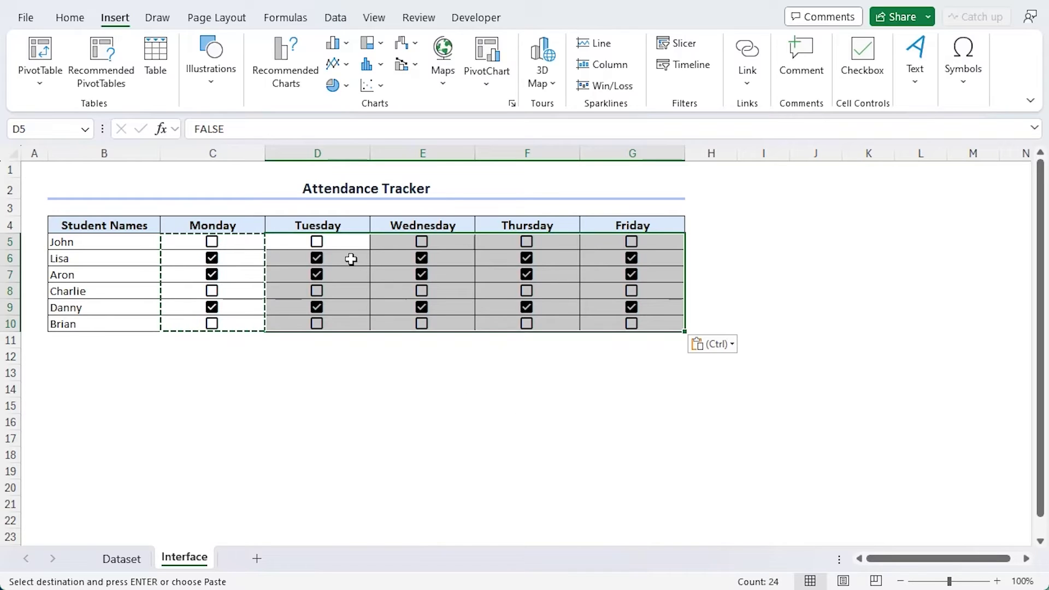
pyautogui.press('Escape')
pyautogui.click(380, 343)
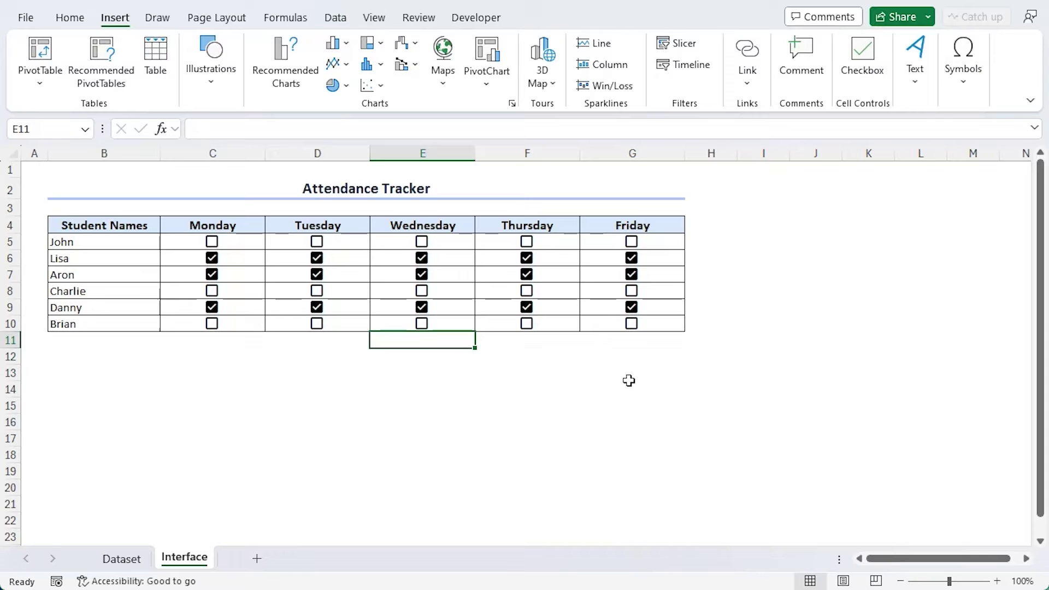
# Tick the last student's Monday and Tuesday boxes and the first student's Wednesday and Thursday boxes.
pyautogui.click(212, 323)
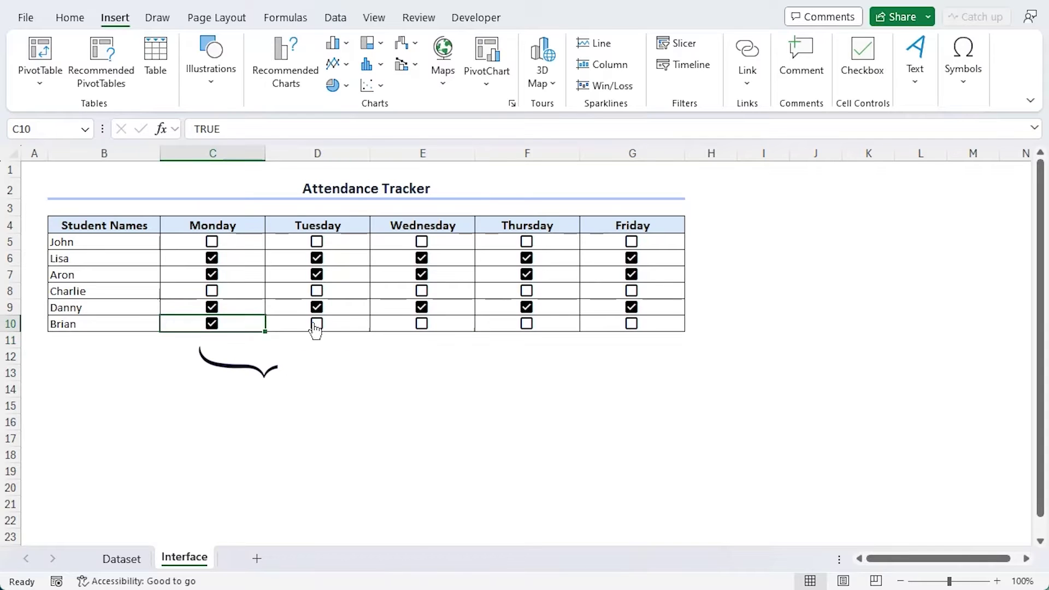
pyautogui.click(317, 324)
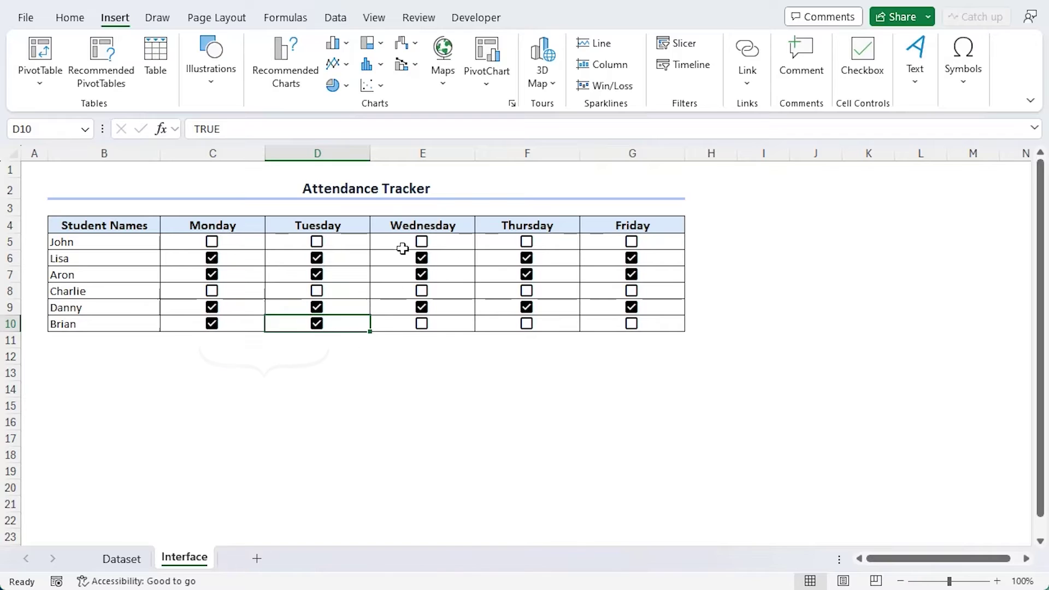
pyautogui.click(421, 241)
pyautogui.click(526, 241)
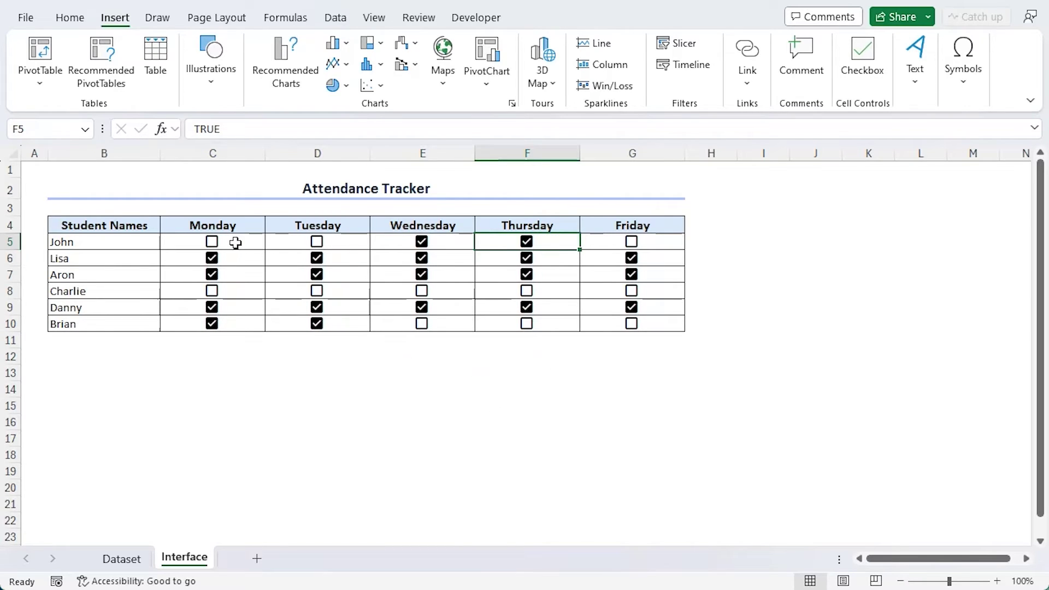
# Use Space on whole ranges to tick all Monday boxes and untick all Wednesday boxes.
pyautogui.moveTo(235, 241); pyautogui.dragTo(235, 321)
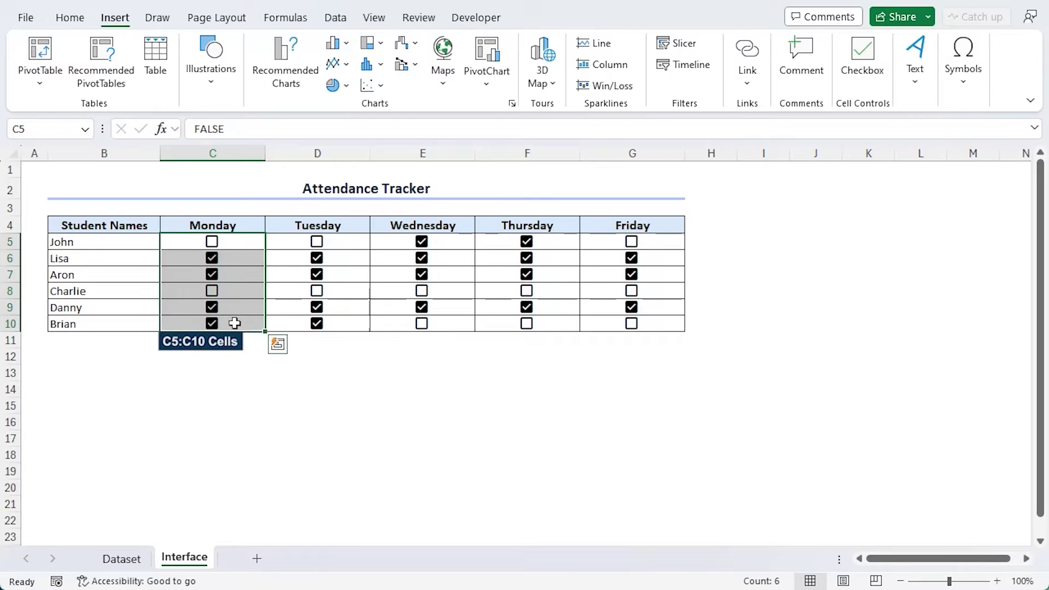
pyautogui.press('space')
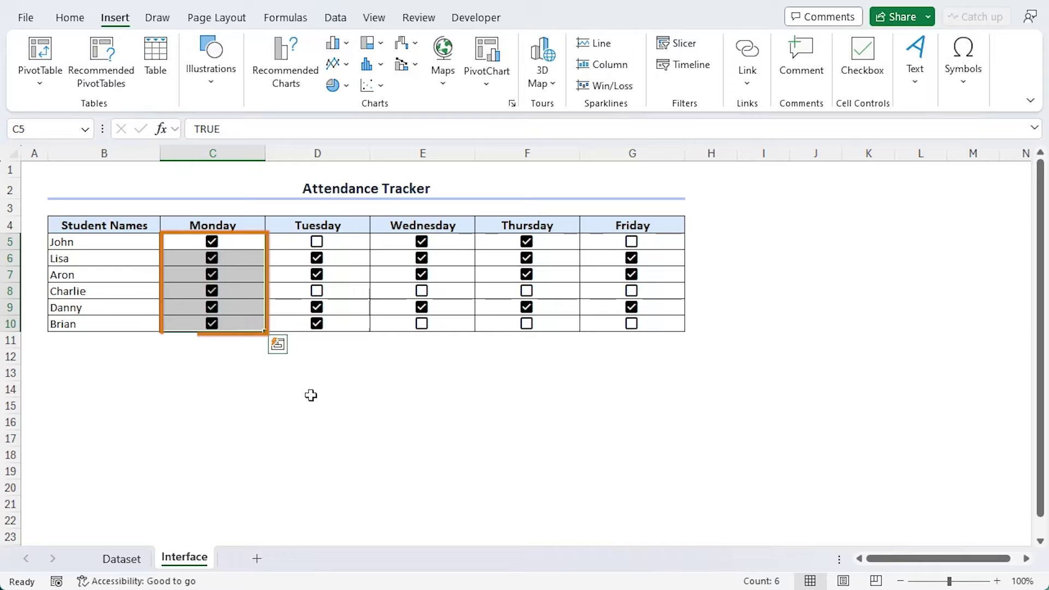
pyautogui.moveTo(448, 243); pyautogui.dragTo(452, 324)
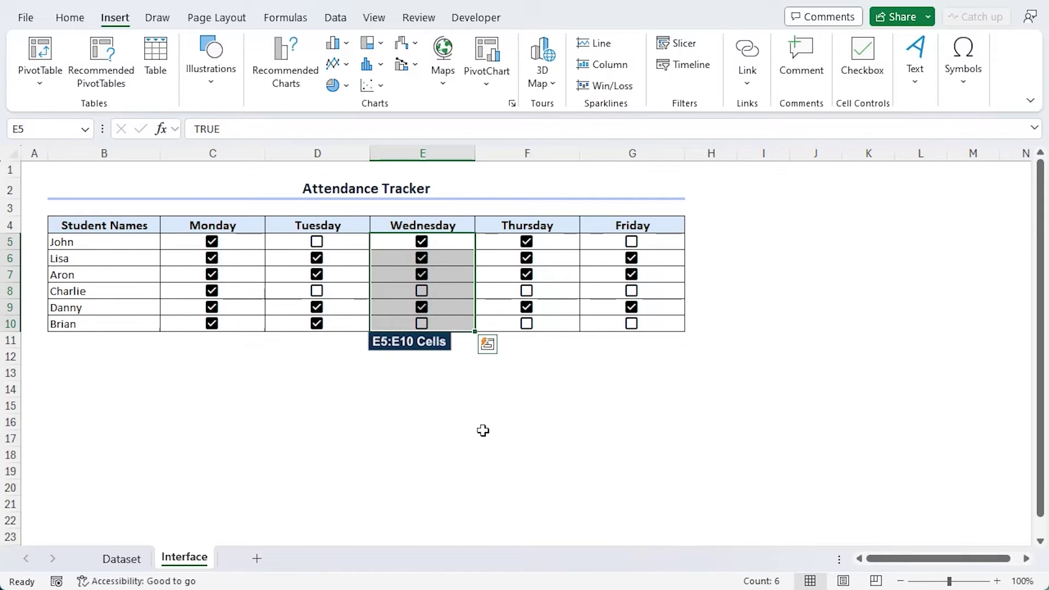
pyautogui.press('space')
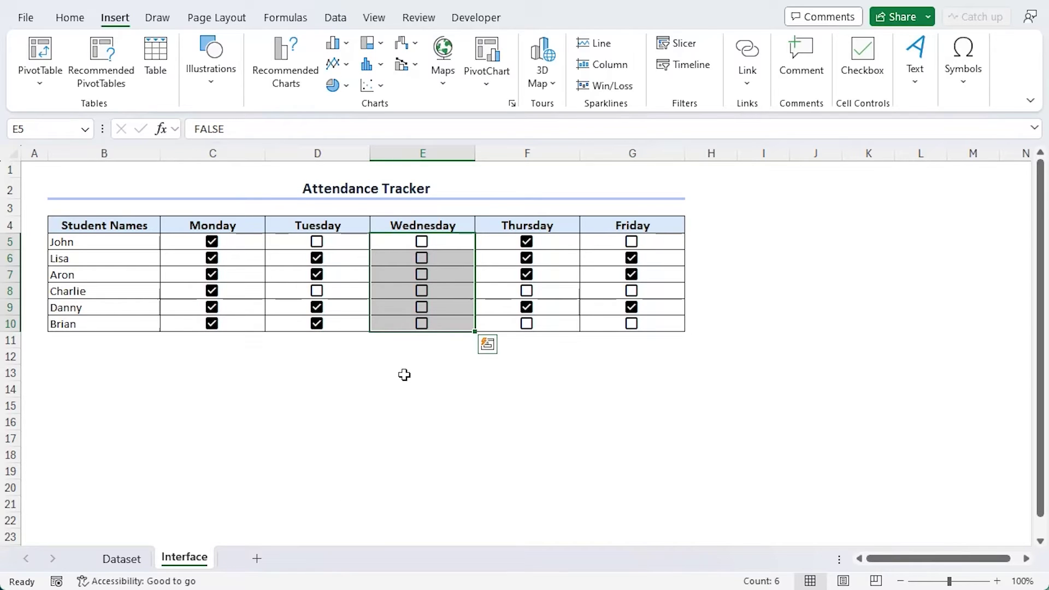
pyautogui.press('space')
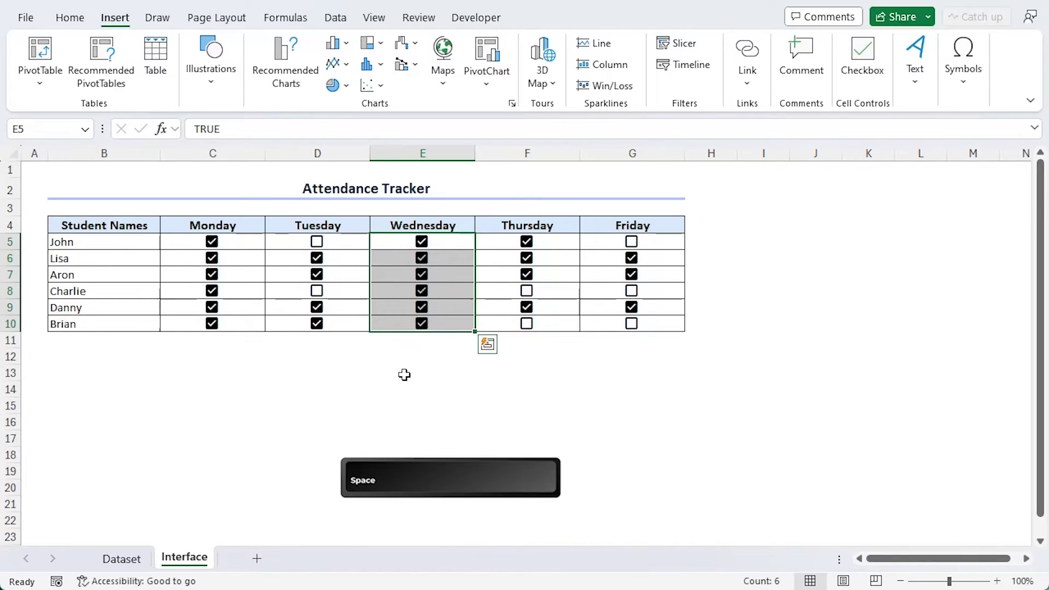
pyautogui.press('space')
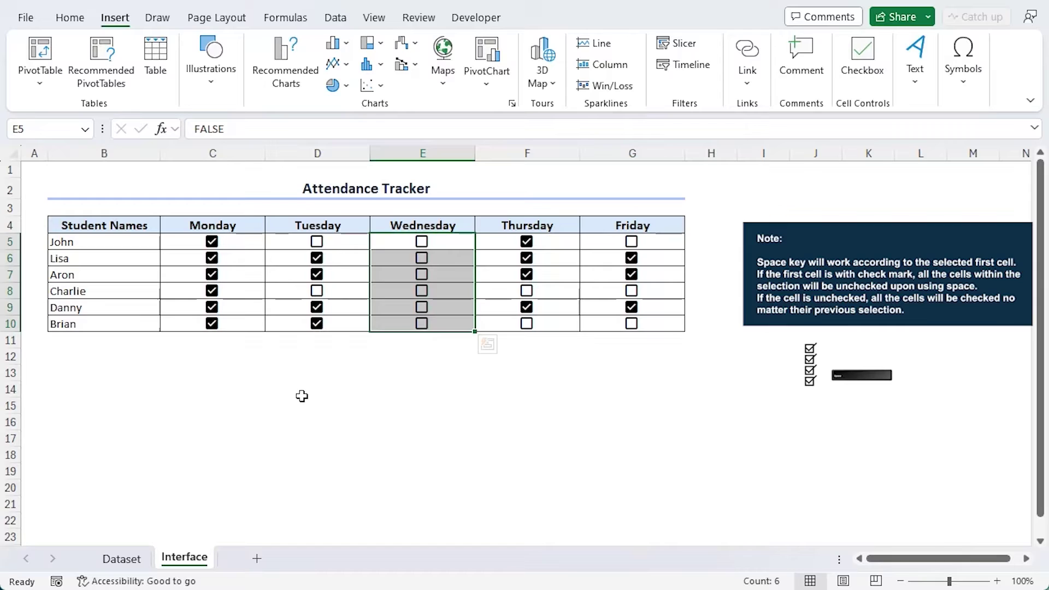
pyautogui.click(339, 429)
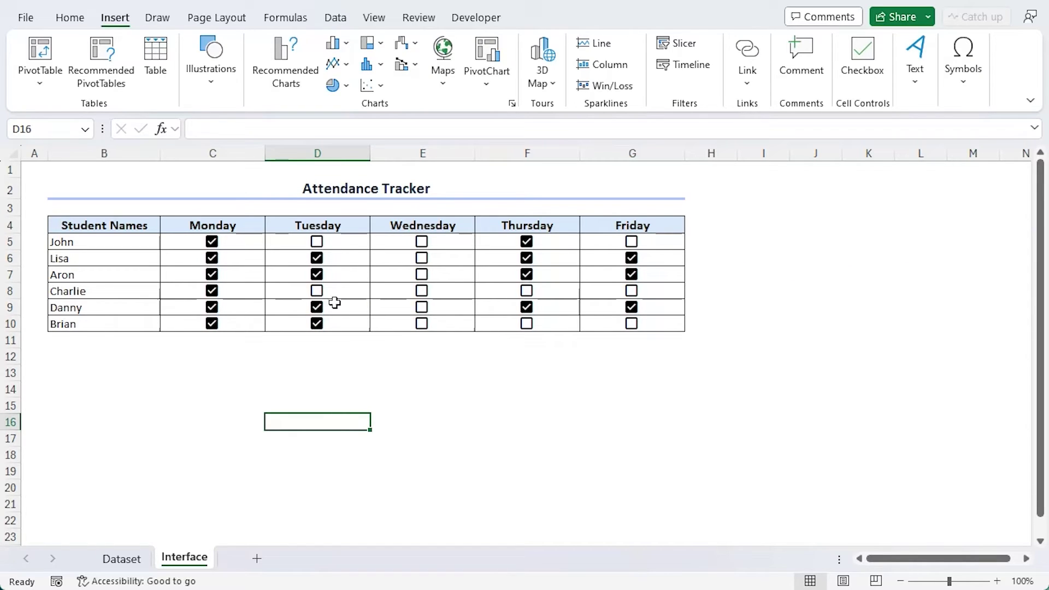
# Clear Lisa's Tuesday value in D6 with Backspace, after testing Delete and re-ticking D9.
pyautogui.click(346, 257)
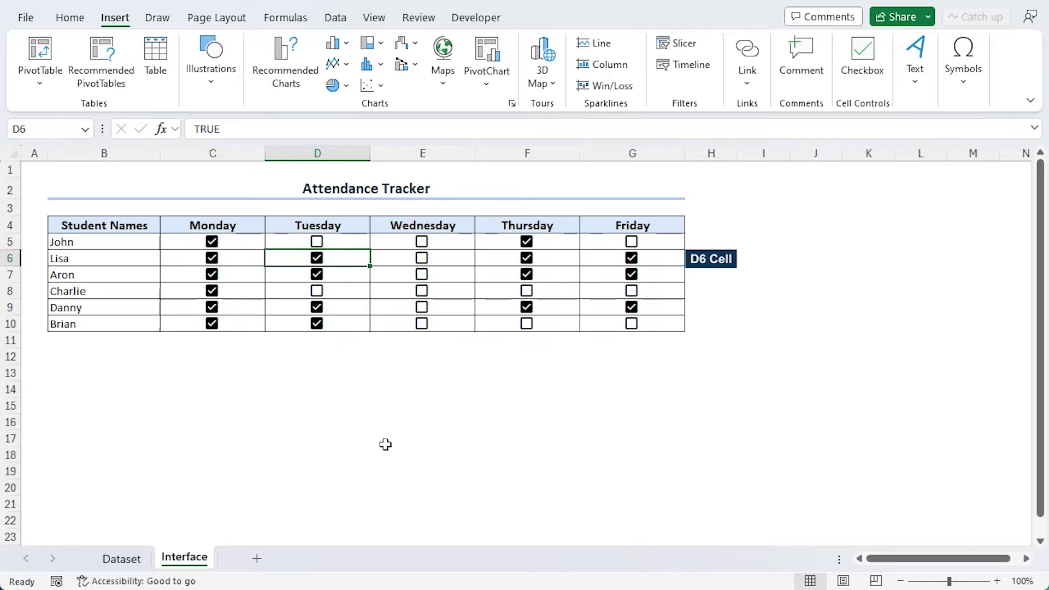
pyautogui.press('BackSpace')
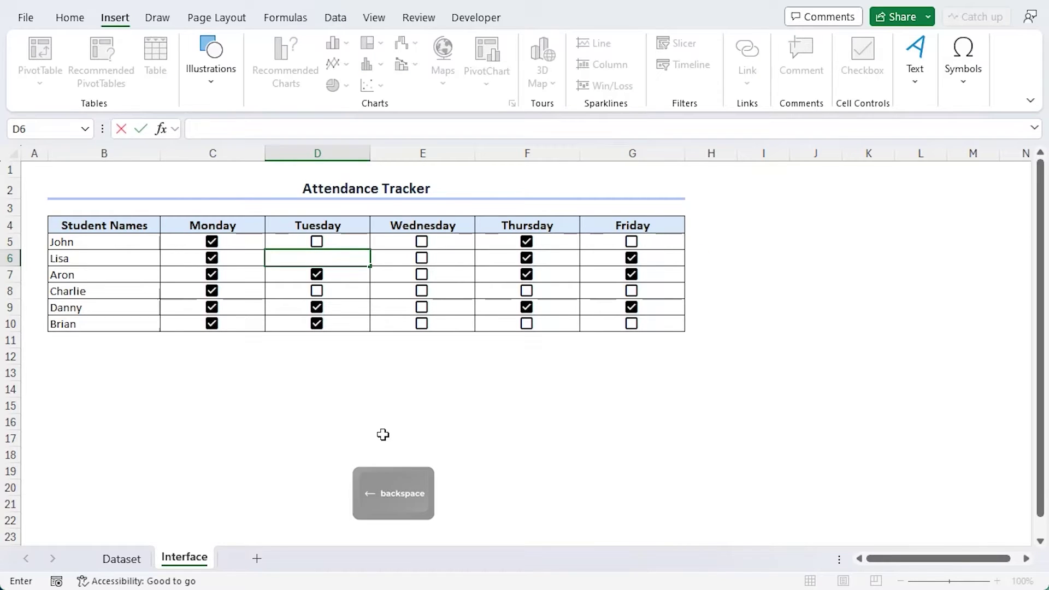
pyautogui.click(381, 433)
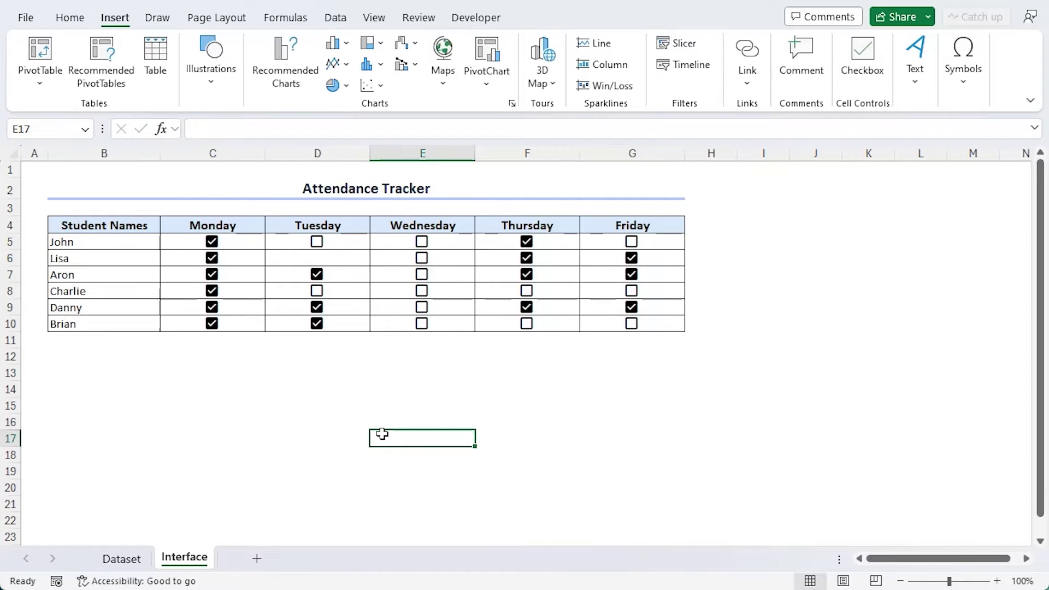
pyautogui.click(349, 307)
pyautogui.press('Delete')
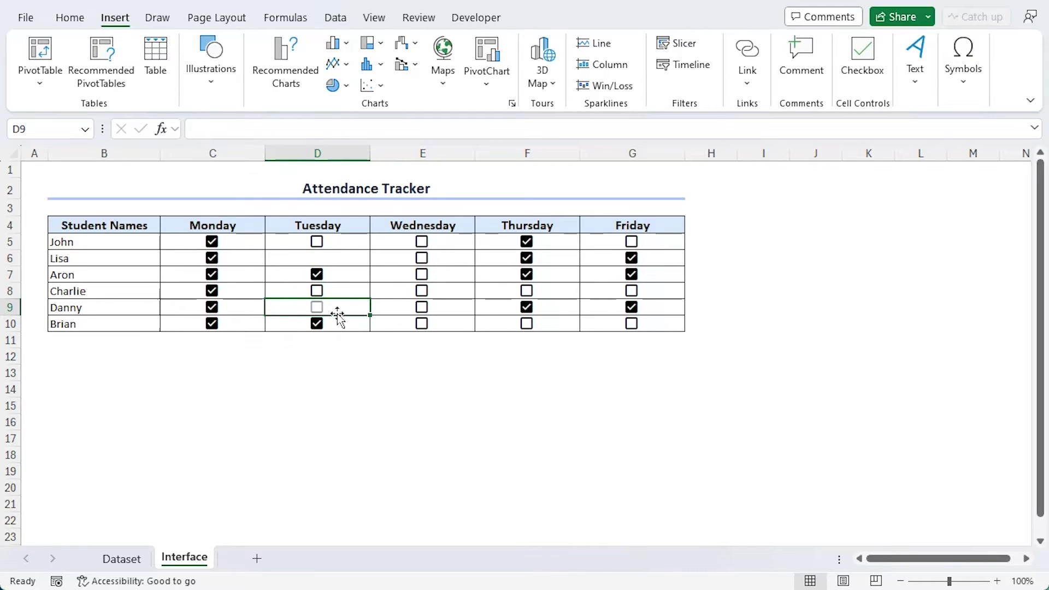
pyautogui.click(317, 307)
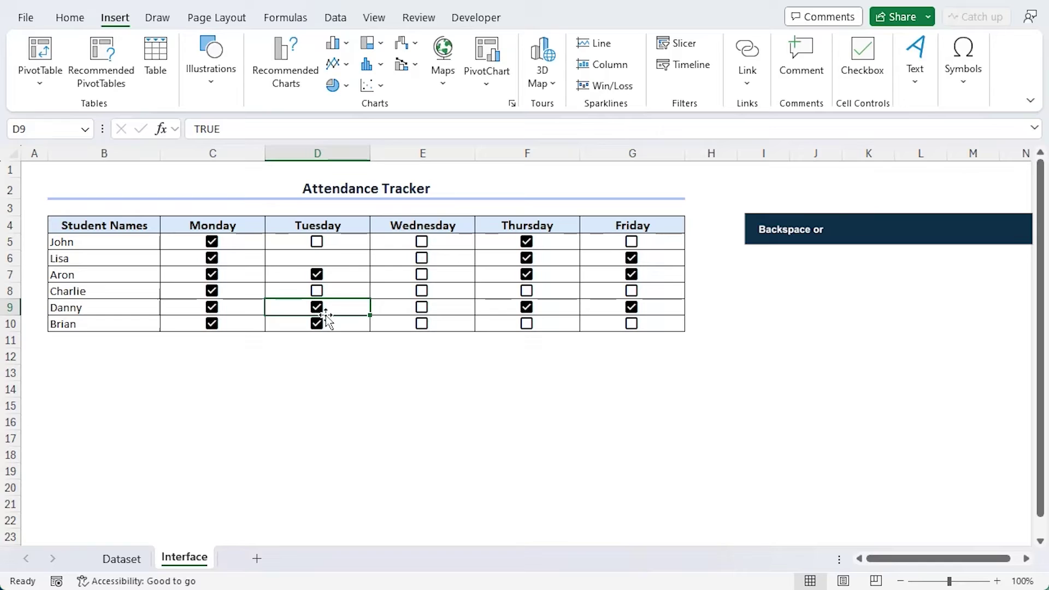
pyautogui.click(348, 260)
pyautogui.press('BackSpace')
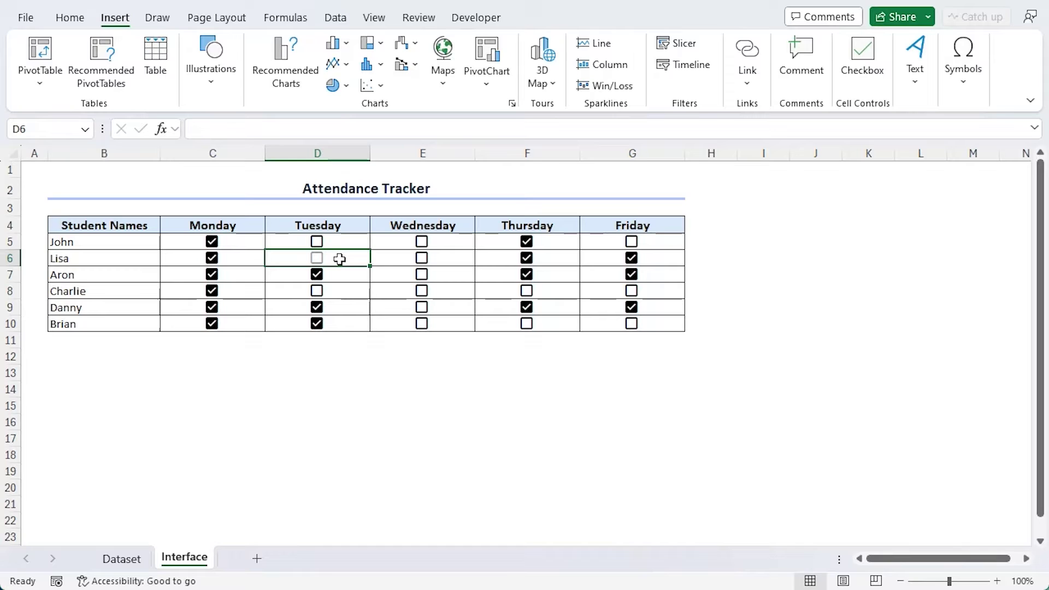
# Remove the checkboxes from D6 and D9 entirely with Clear All.
pyautogui.keyDown('ctrl'); pyautogui.click(341, 310); pyautogui.keyUp('ctrl')
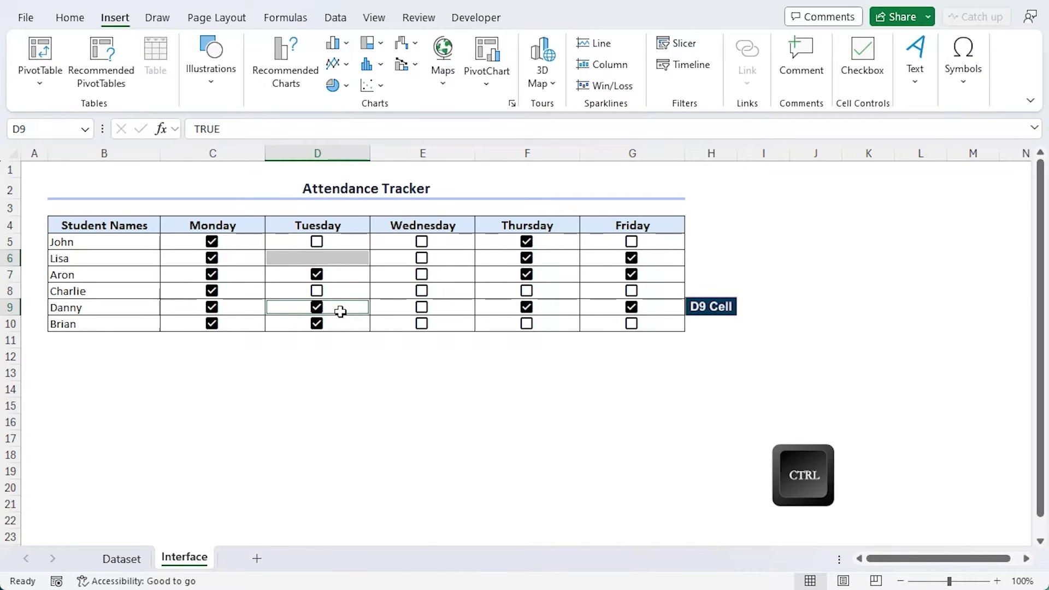
pyautogui.click(68, 18)
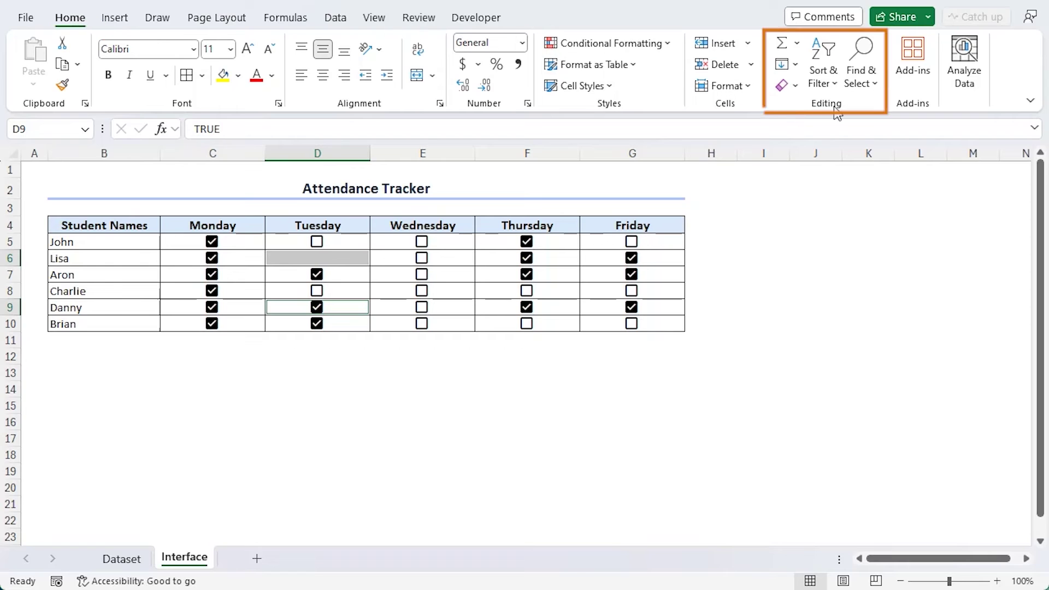
pyautogui.click(795, 85)
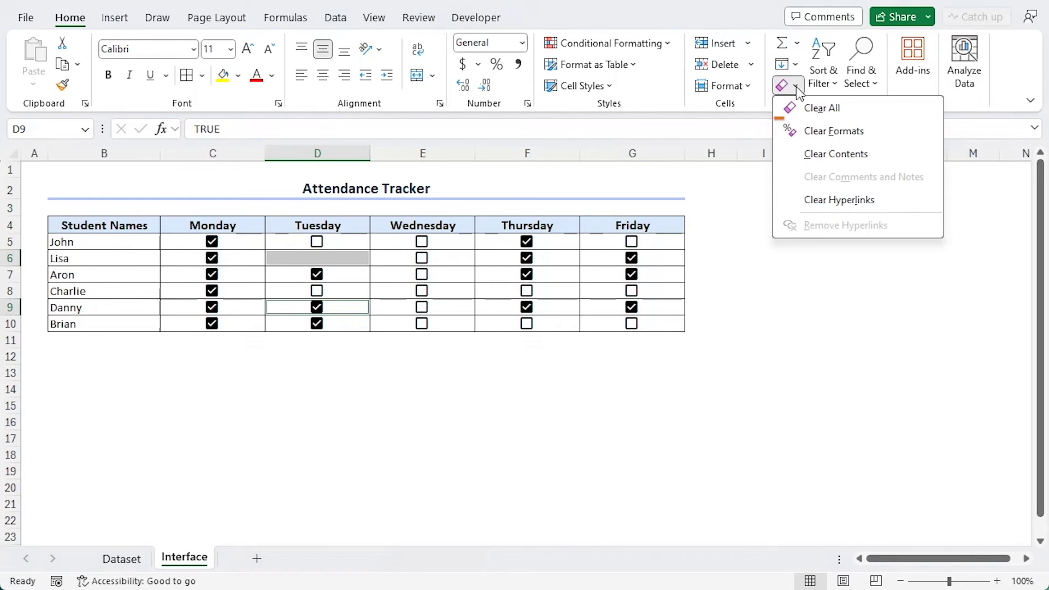
pyautogui.click(821, 114)
pyautogui.click(317, 388)
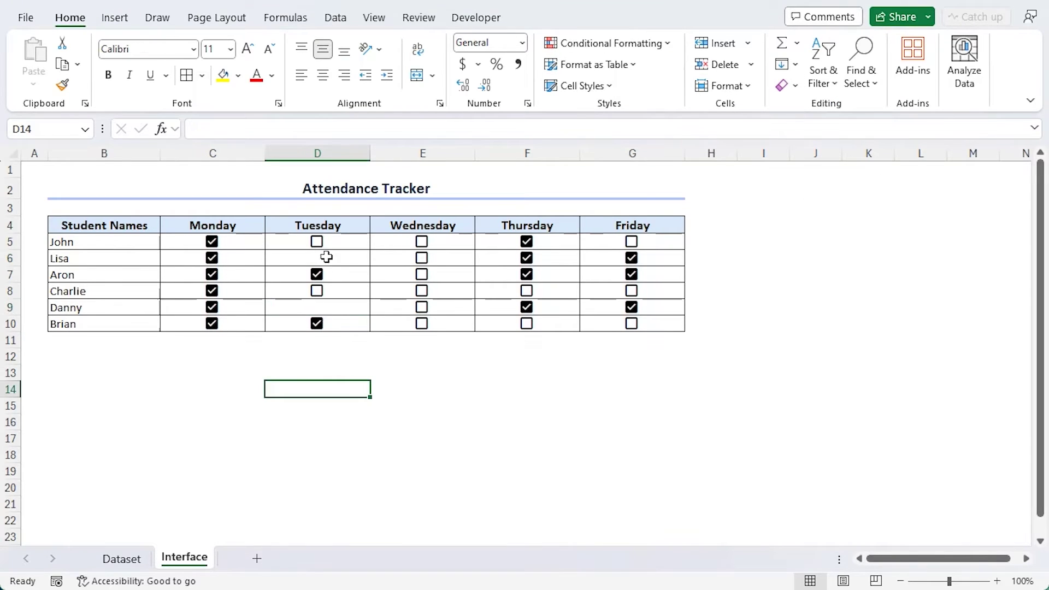
# Copy the empty D9 cell onto F6 to remove Lisa's Thursday checkbox.
pyautogui.click(332, 256)
pyautogui.click(337, 304)
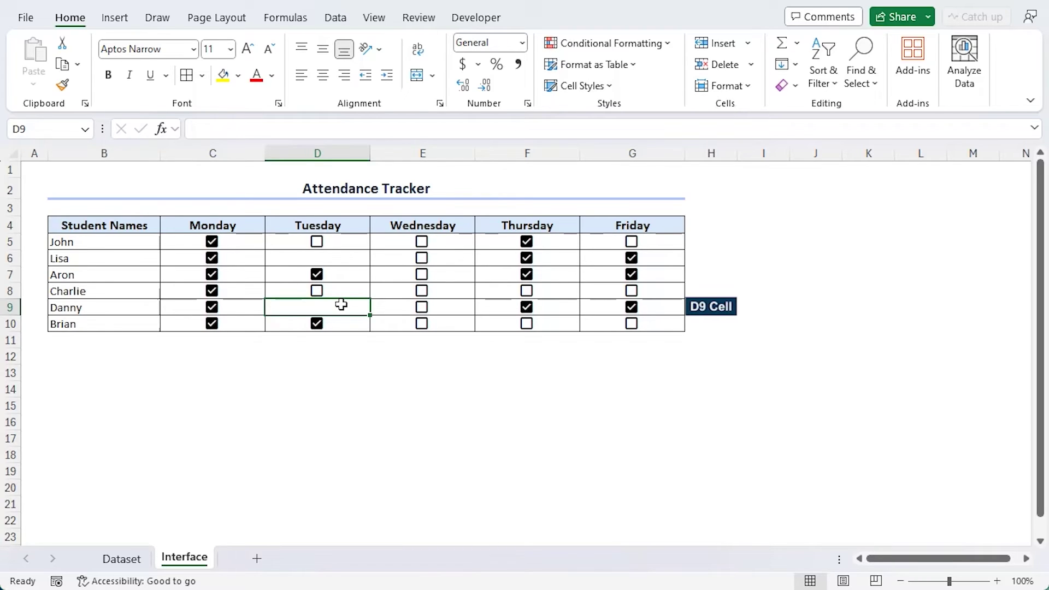
pyautogui.hotkey('ctrl', 'c')
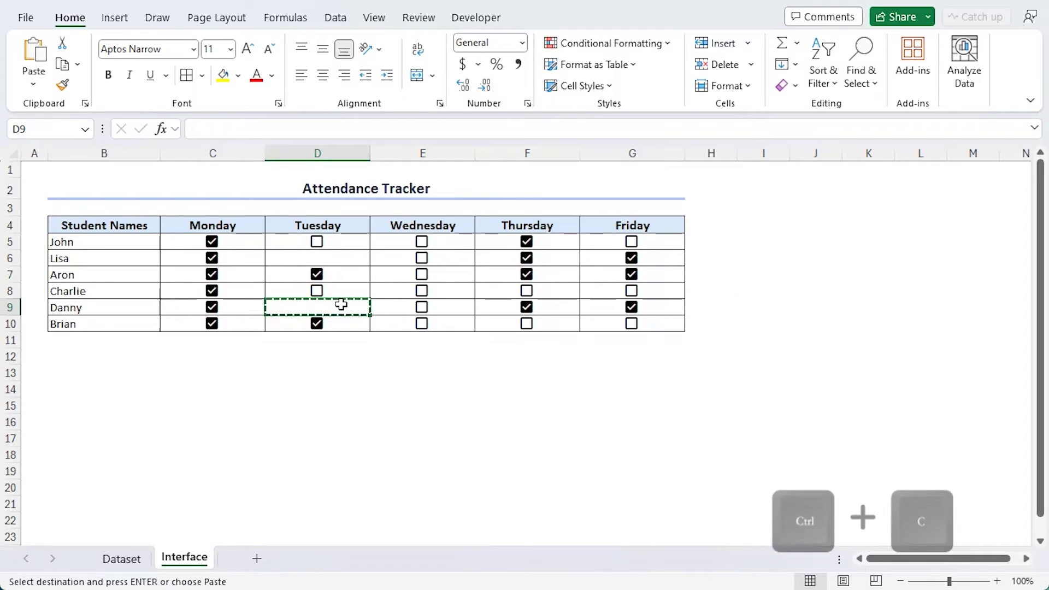
pyautogui.click(549, 258)
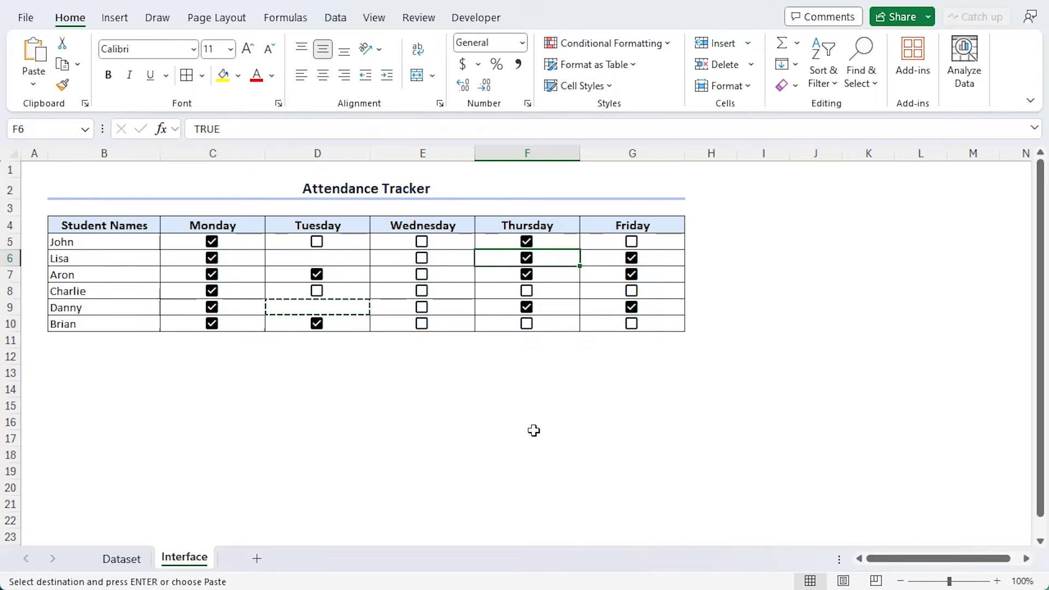
pyautogui.hotkey('ctrl', 'v')
pyautogui.click(454, 396)
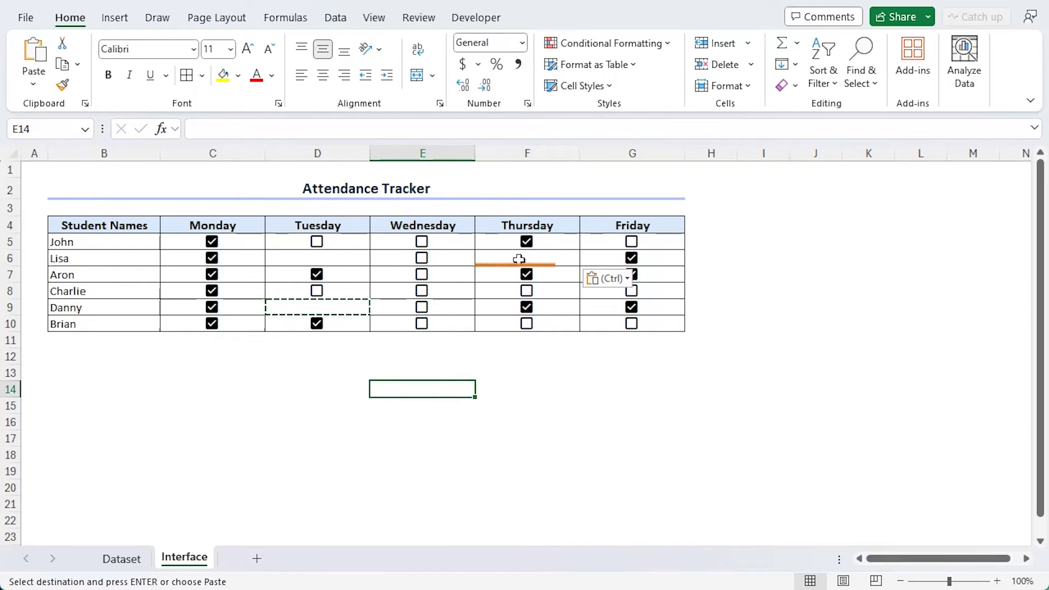
pyautogui.click(484, 257)
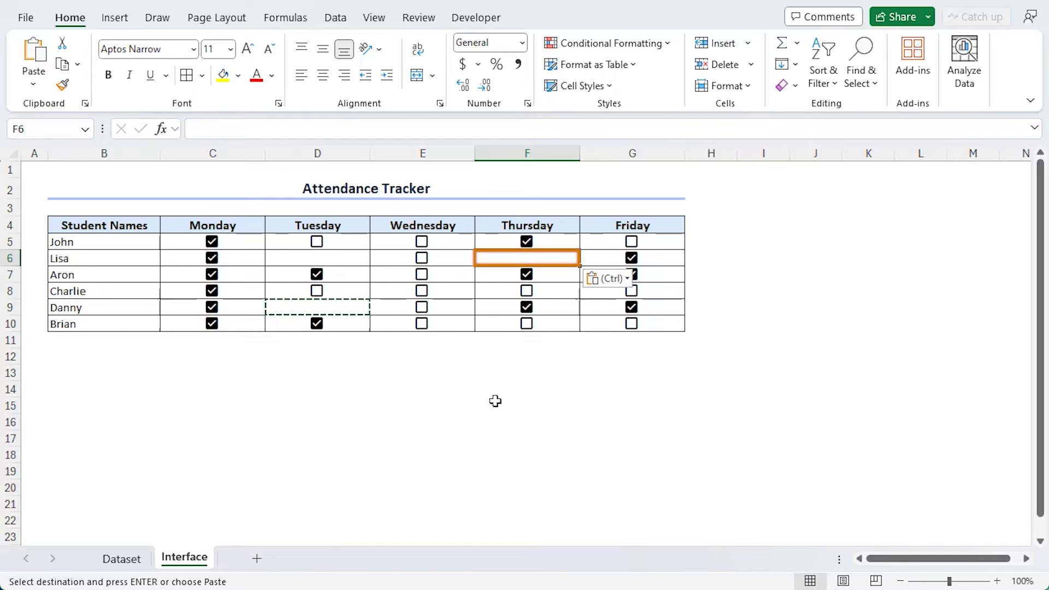
pyautogui.press('Escape')
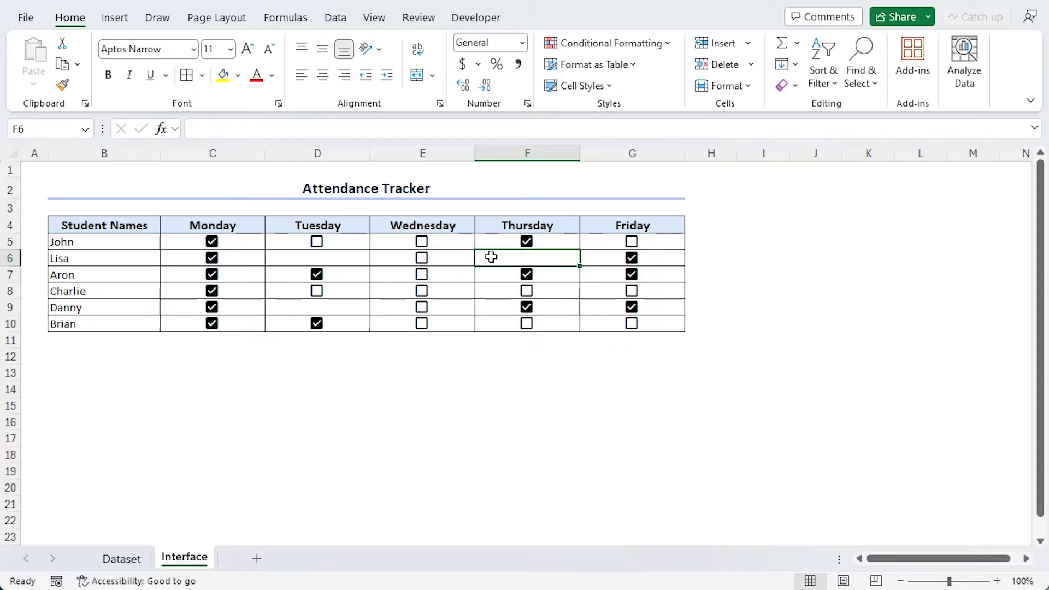
pyautogui.moveTo(491, 257); pyautogui.dragTo(501, 324)
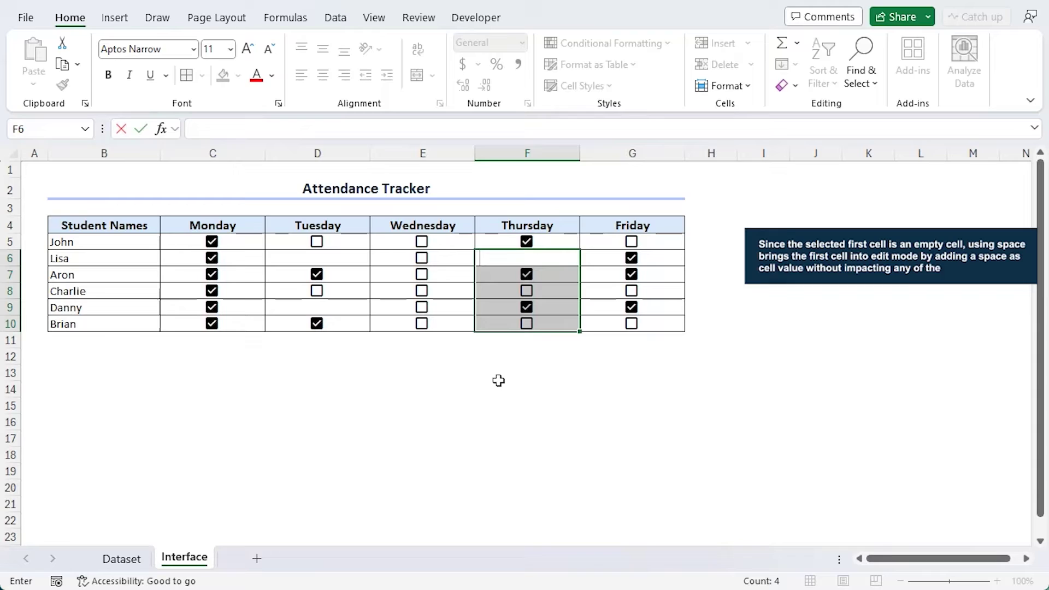
pyautogui.press('Escape')
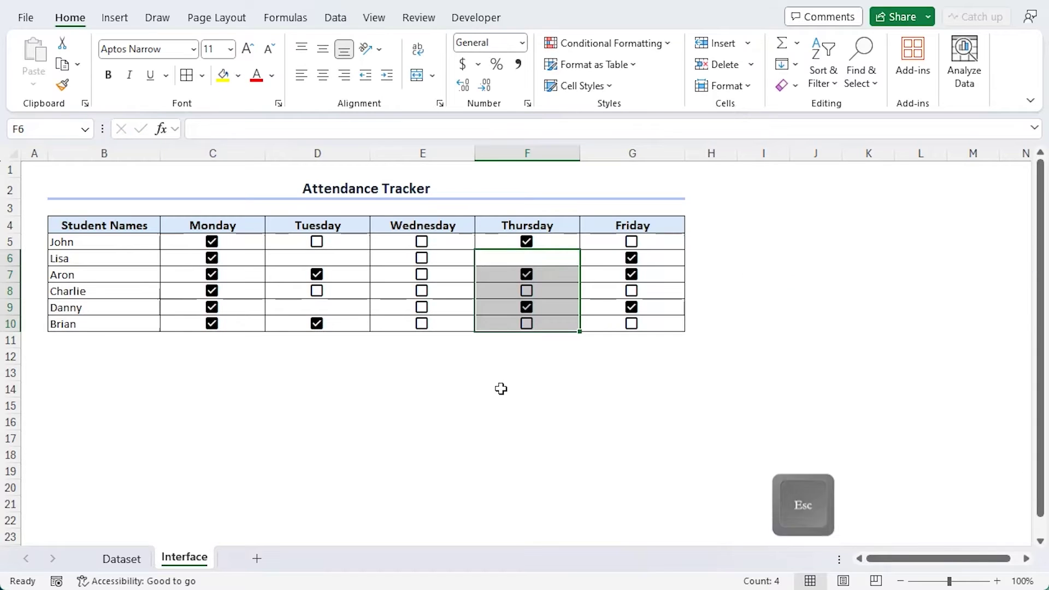
pyautogui.click(440, 365)
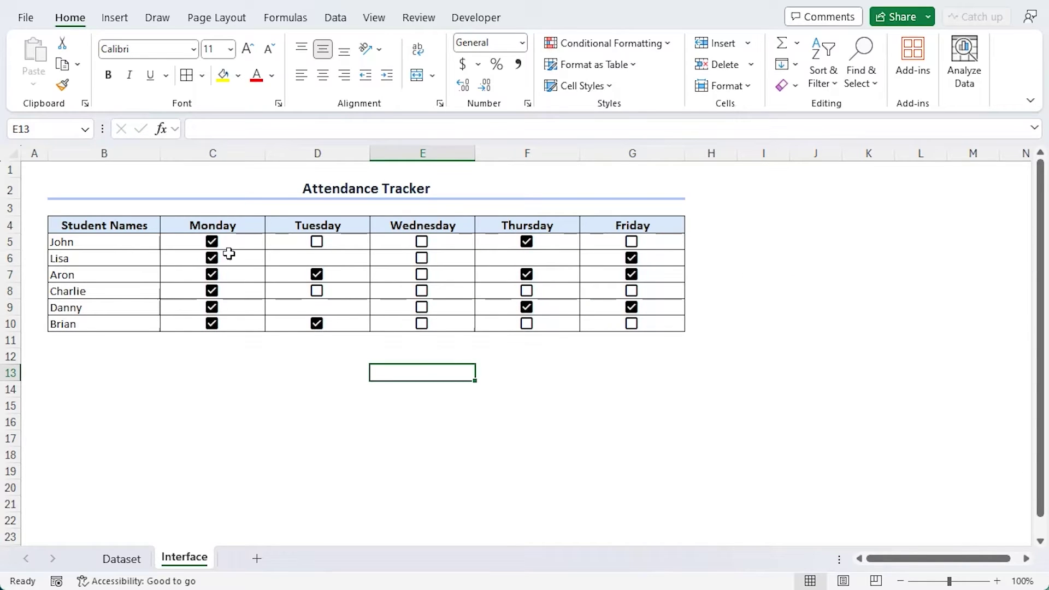
# Enlarge the Monday checkboxes C5:C10 to font size 18.
pyautogui.moveTo(239, 243); pyautogui.dragTo(246, 318)
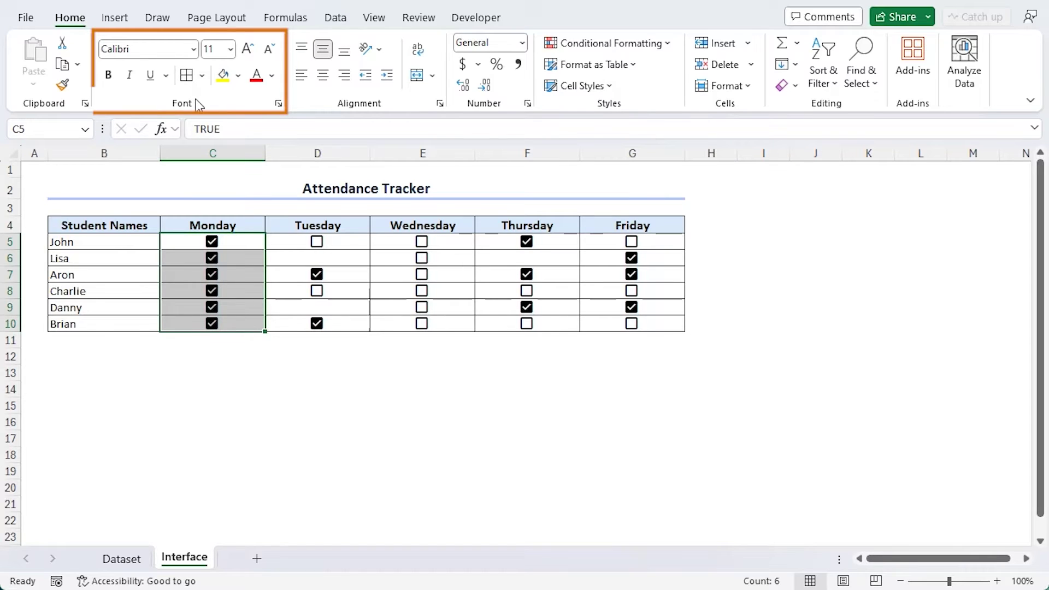
pyautogui.click(230, 49)
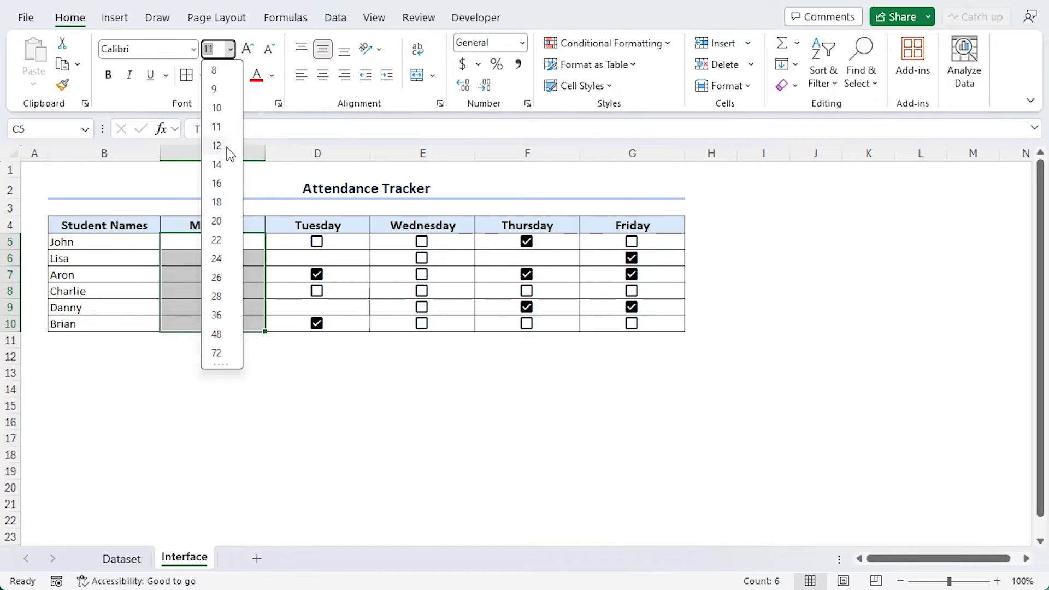
pyautogui.click(217, 165)
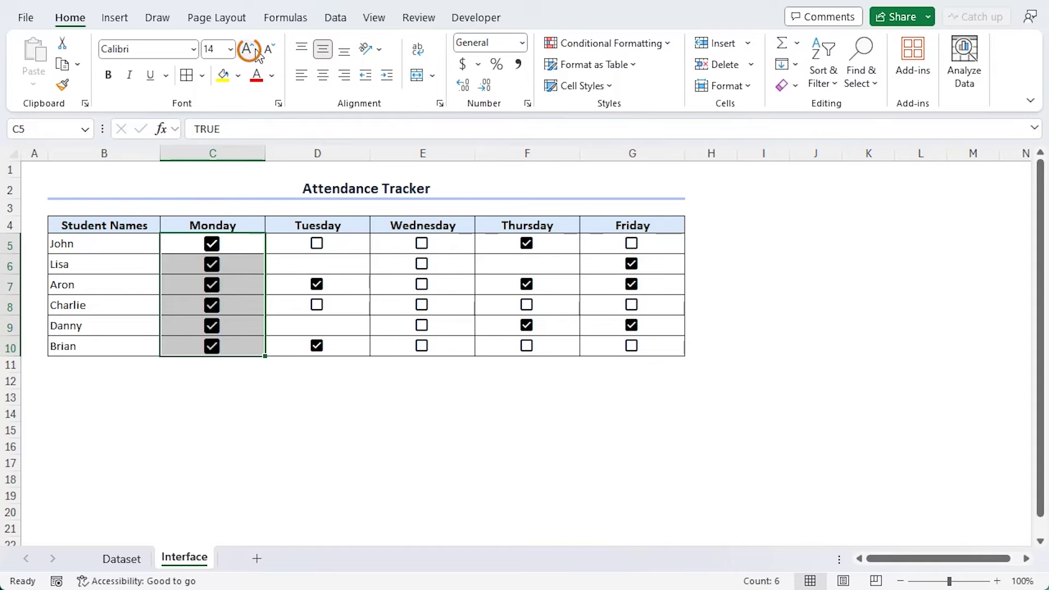
pyautogui.click(256, 50)
pyautogui.click(256, 50)
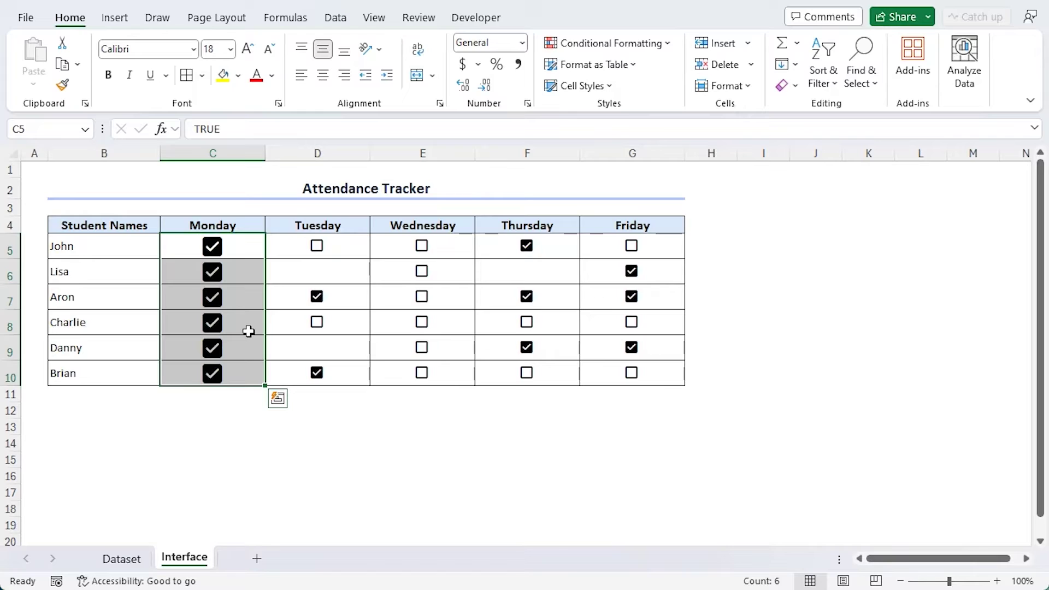
# Colour the Tuesday checkboxes D5:D10 purple.
pyautogui.moveTo(295, 241); pyautogui.dragTo(327, 371)
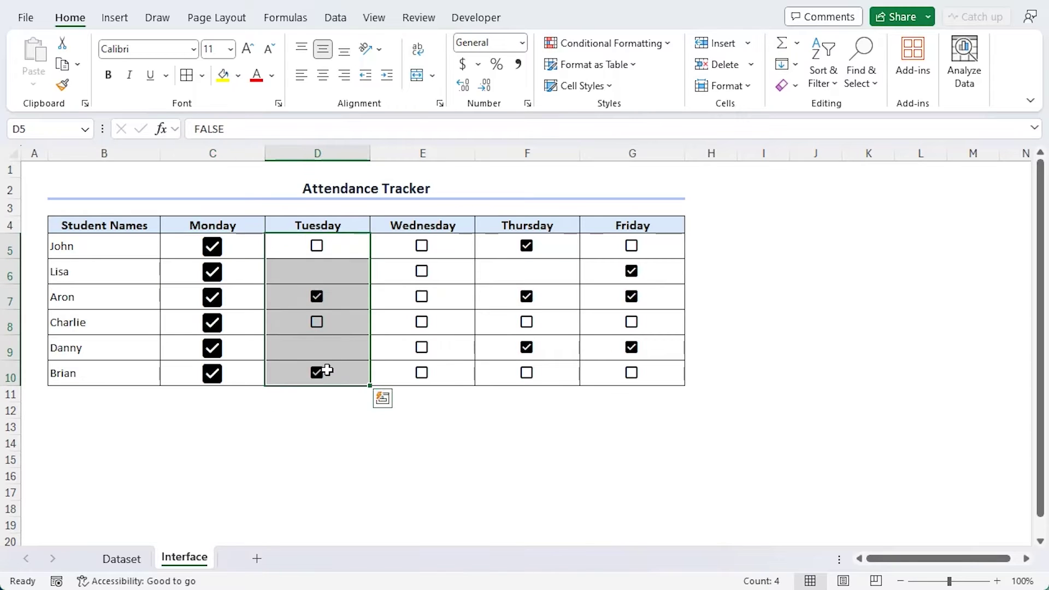
pyautogui.click(272, 76)
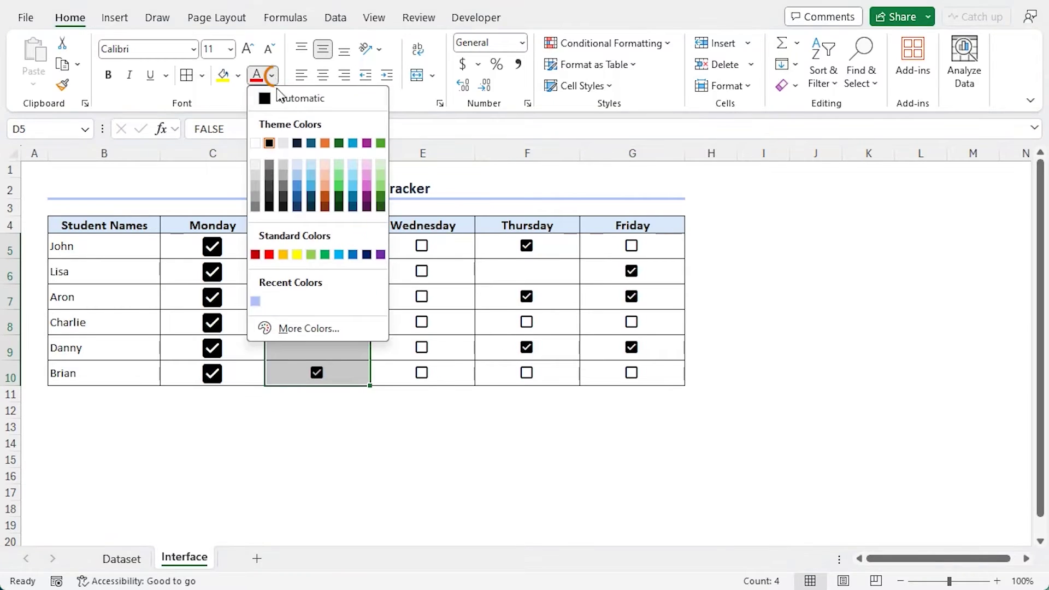
pyautogui.click(369, 165)
pyautogui.click(300, 475)
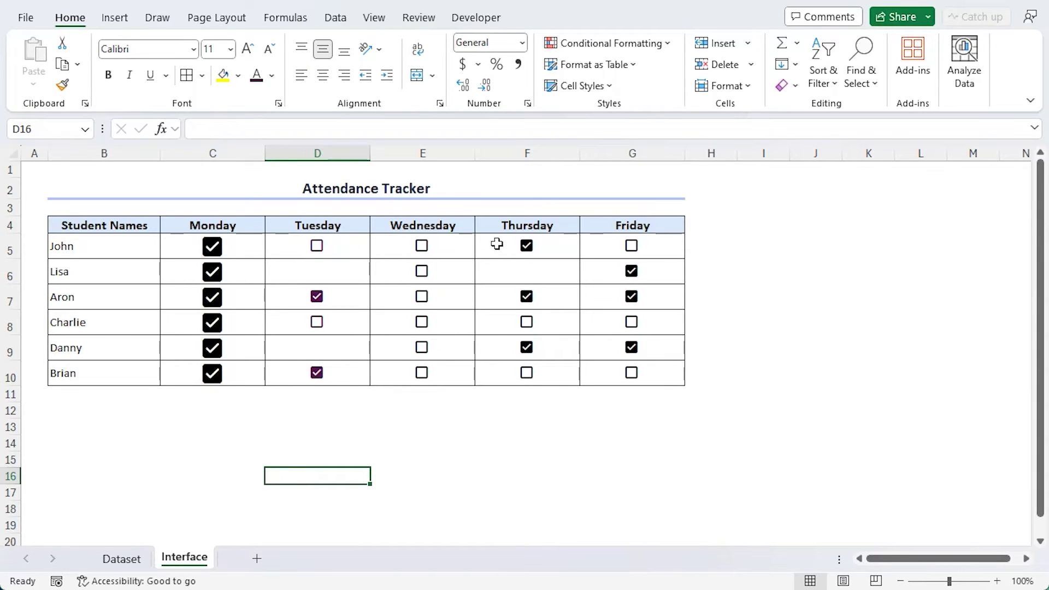
# Align the Thursday checkboxes F5:F10 to the bottom-right corner of their cells.
pyautogui.moveTo(496, 244); pyautogui.dragTo(510, 369)
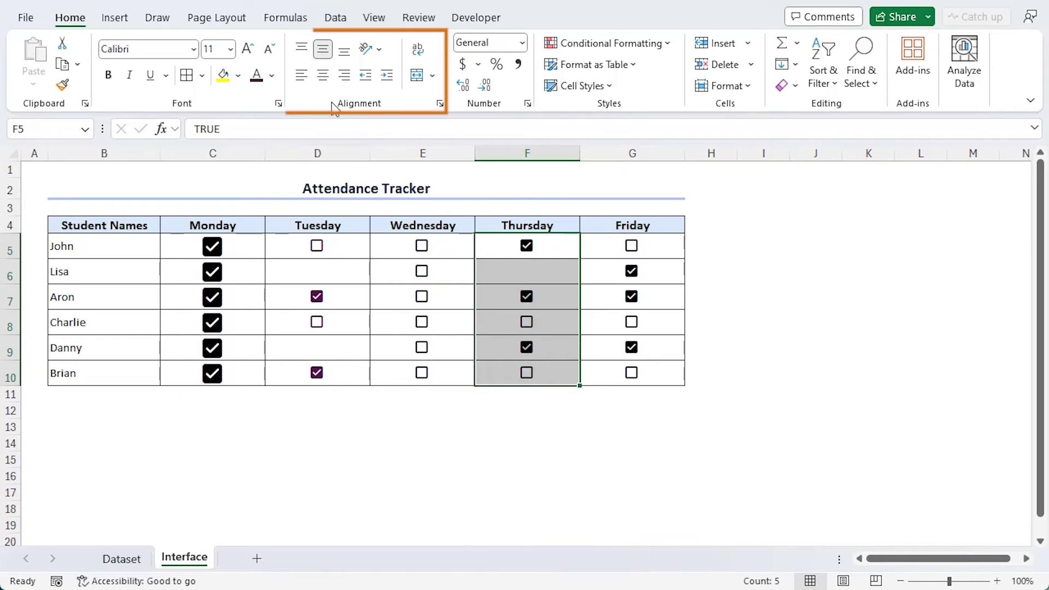
pyautogui.click(302, 49)
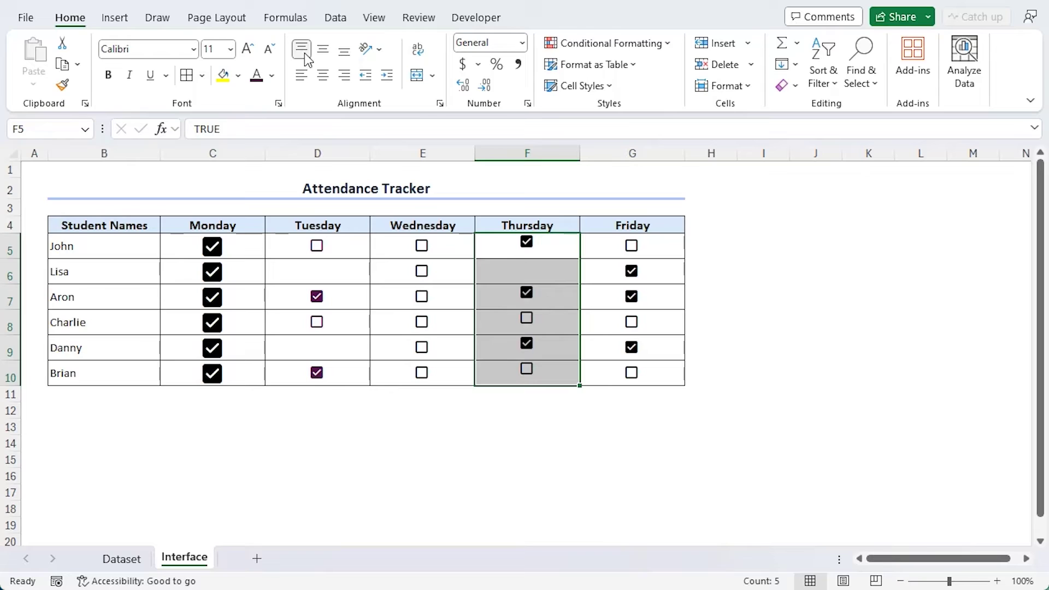
pyautogui.click(323, 50)
pyautogui.click(343, 51)
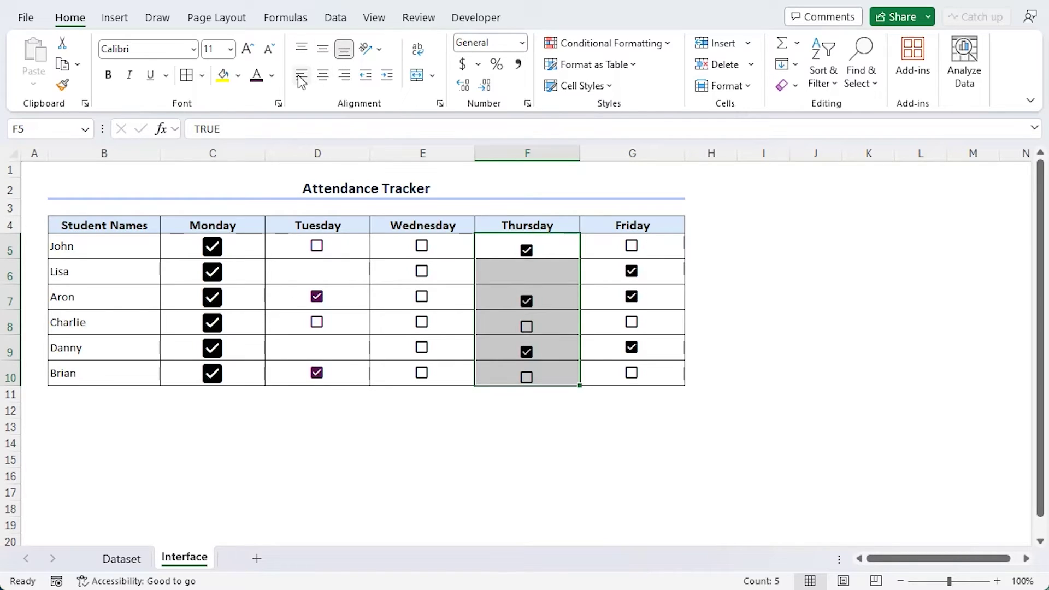
pyautogui.click(301, 76)
pyautogui.click(323, 74)
pyautogui.click(345, 78)
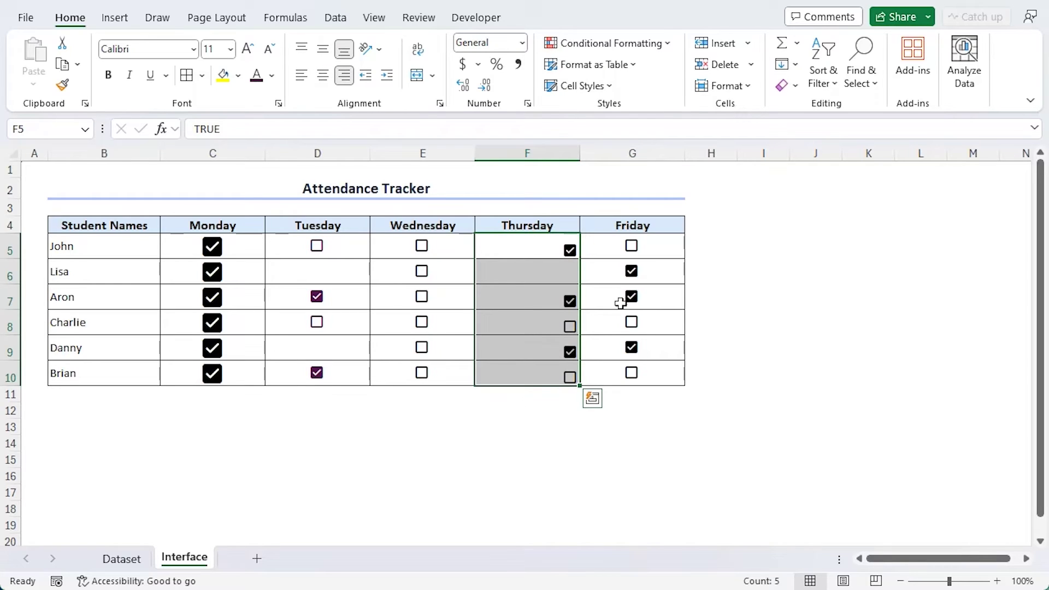
pyautogui.moveTo(651, 248); pyautogui.dragTo(659, 268)
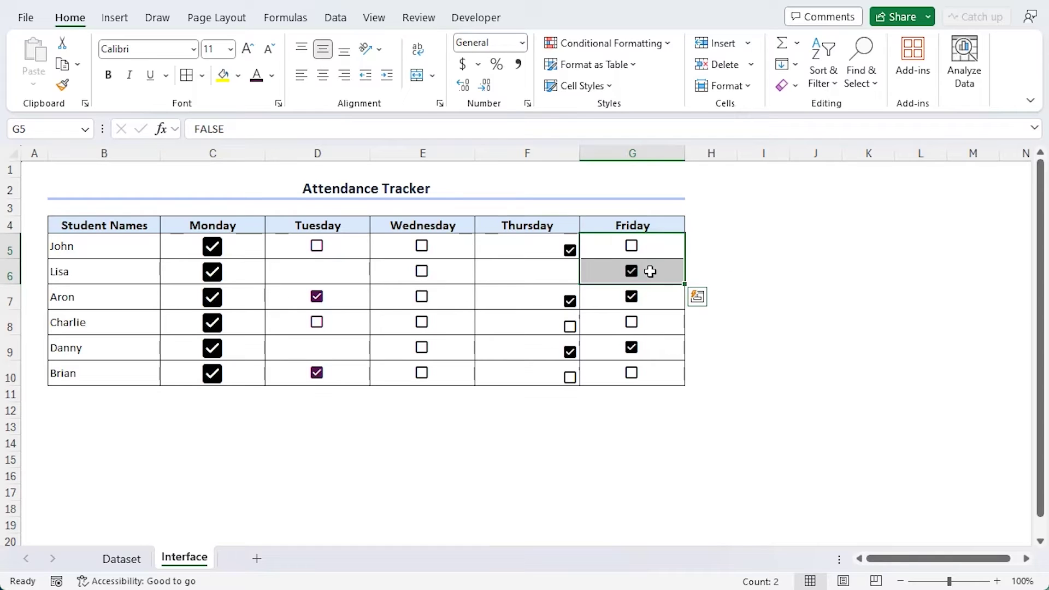
# Merge Friday cells G5:G6 into one cell, accepting the warning that discards Lisa's tick.
pyautogui.click(417, 74)
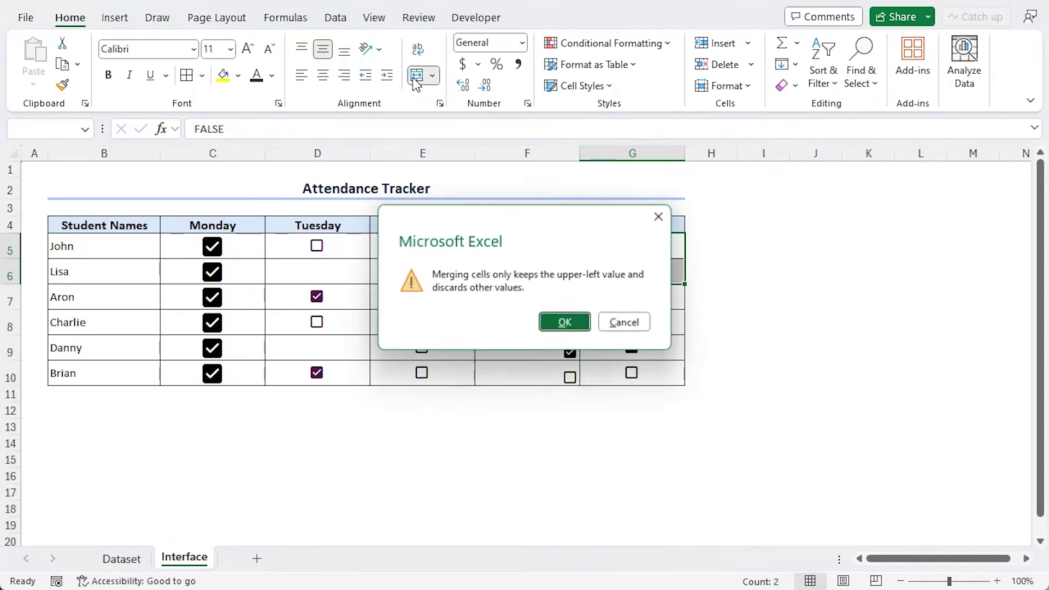
pyautogui.click(565, 323)
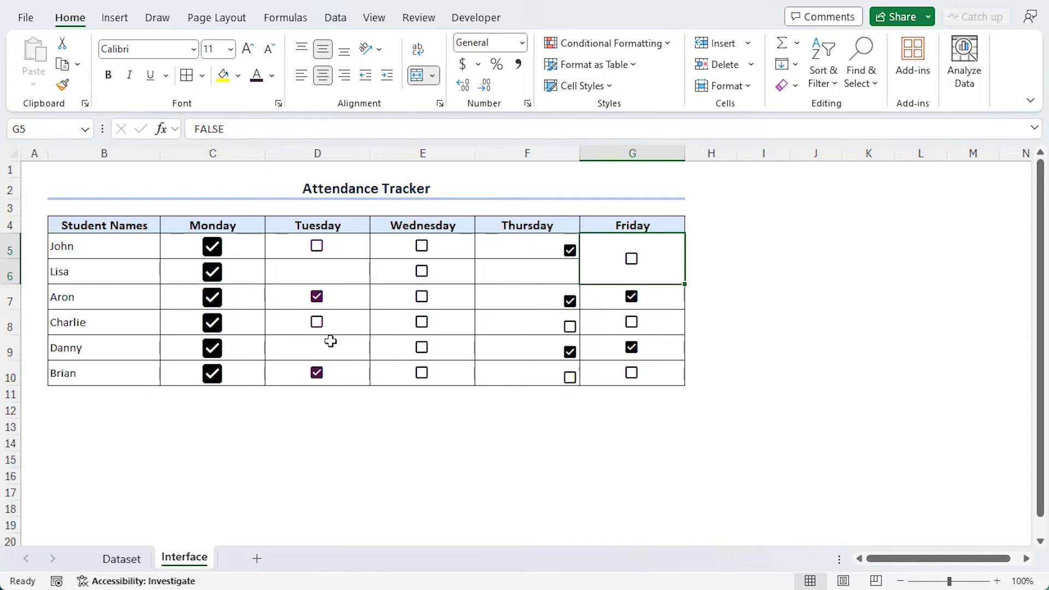
# Shrink the Monday checkboxes C5:C10 back to font size 11.
pyautogui.moveTo(237, 249); pyautogui.dragTo(236, 376)
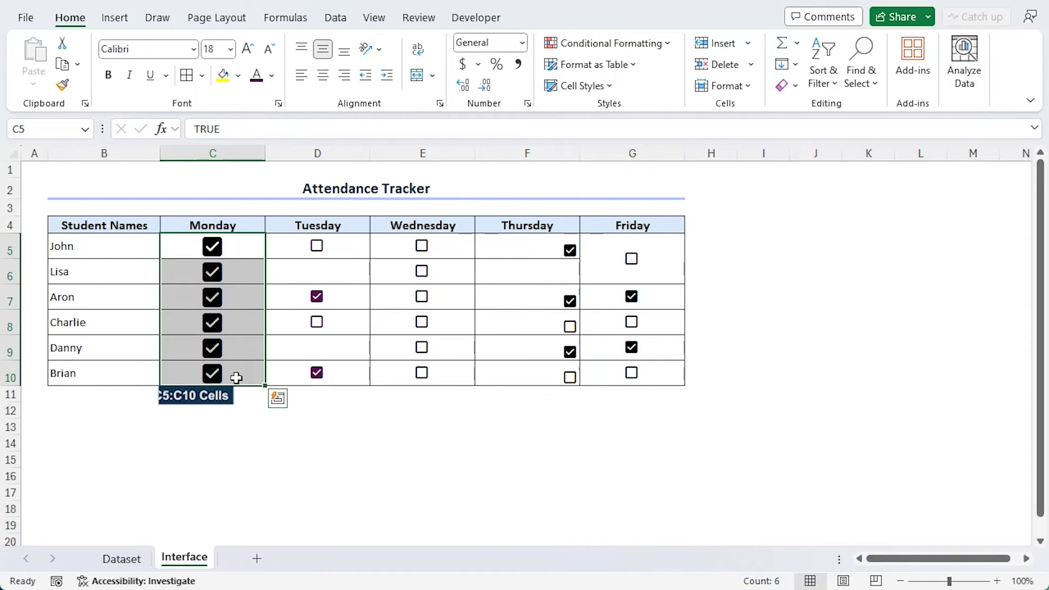
pyautogui.click(267, 49)
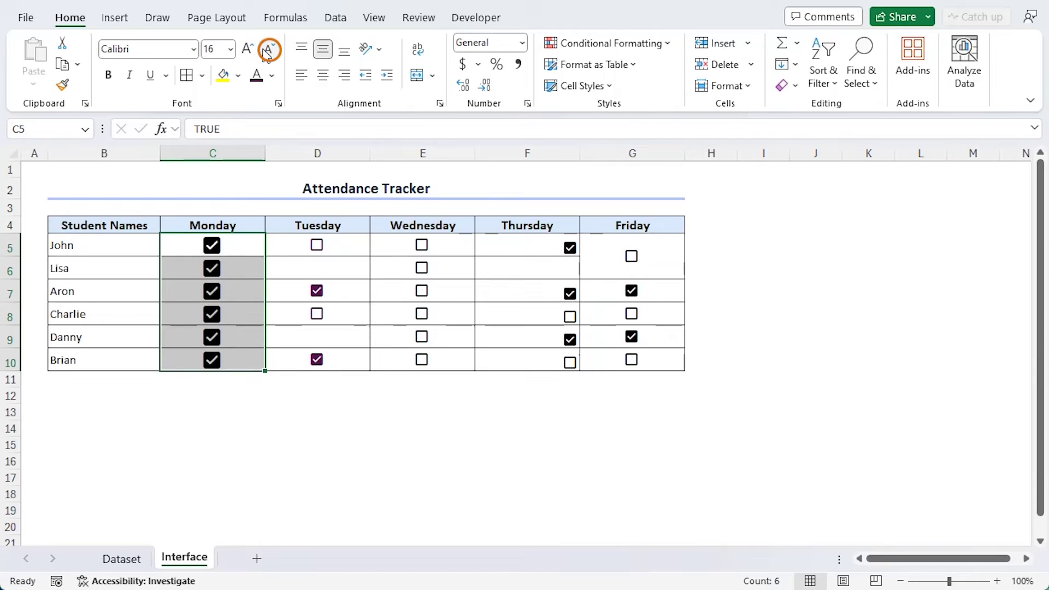
pyautogui.click(267, 49)
pyautogui.click(267, 49)
pyautogui.click(267, 49)
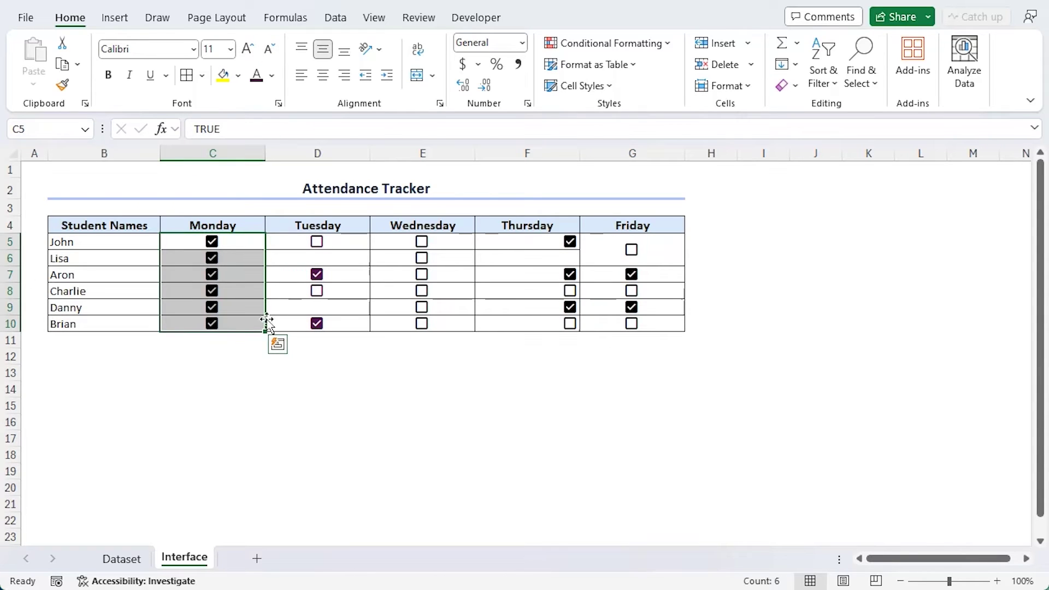
# Untick John's, Aron's and Brian's Monday checkboxes to mark them absent.
pyautogui.click(212, 245)
pyautogui.click(212, 274)
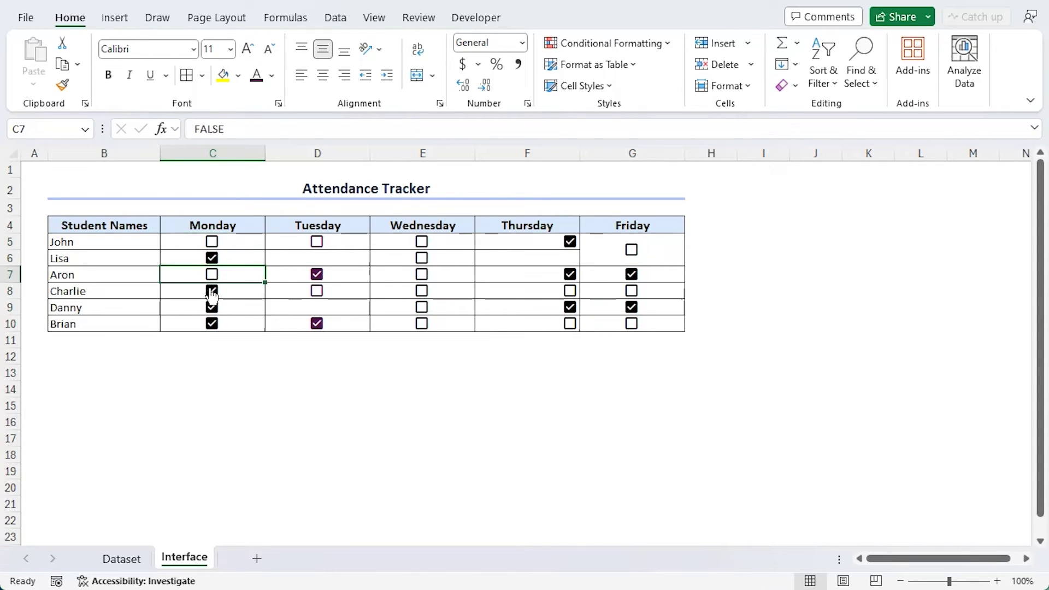
pyautogui.click(213, 326)
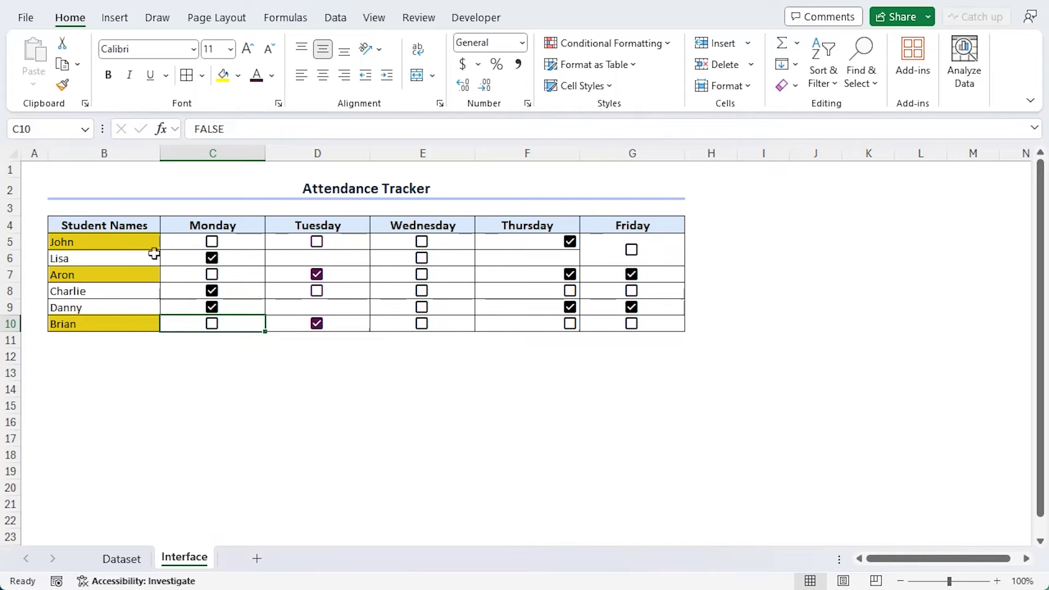
# Sort only the Monday checkboxes C5:C10 smallest to largest, putting unticked boxes first.
pyautogui.moveTo(241, 243); pyautogui.dragTo(248, 321)
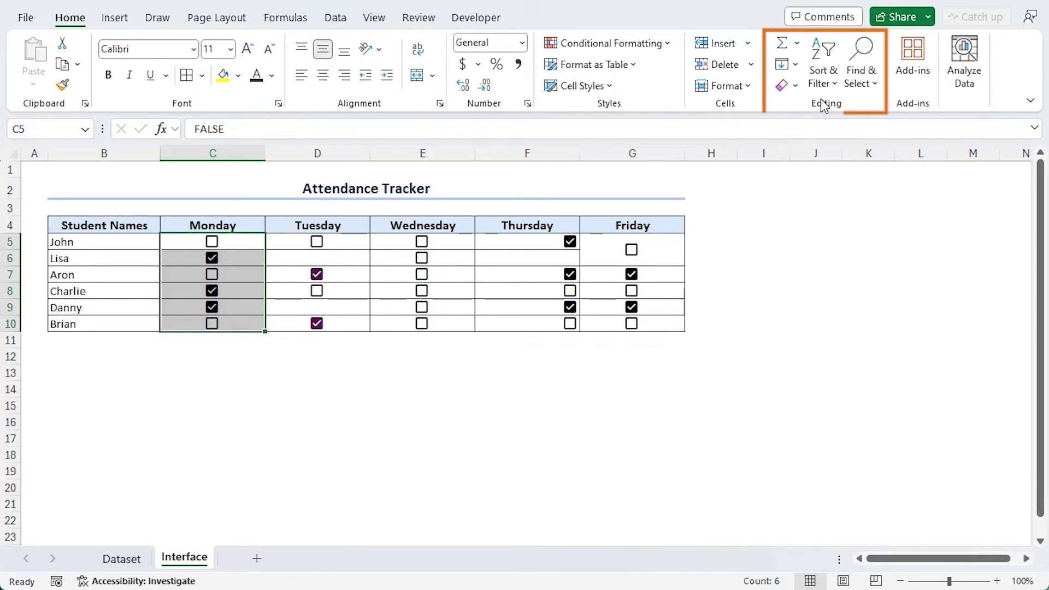
pyautogui.click(822, 76)
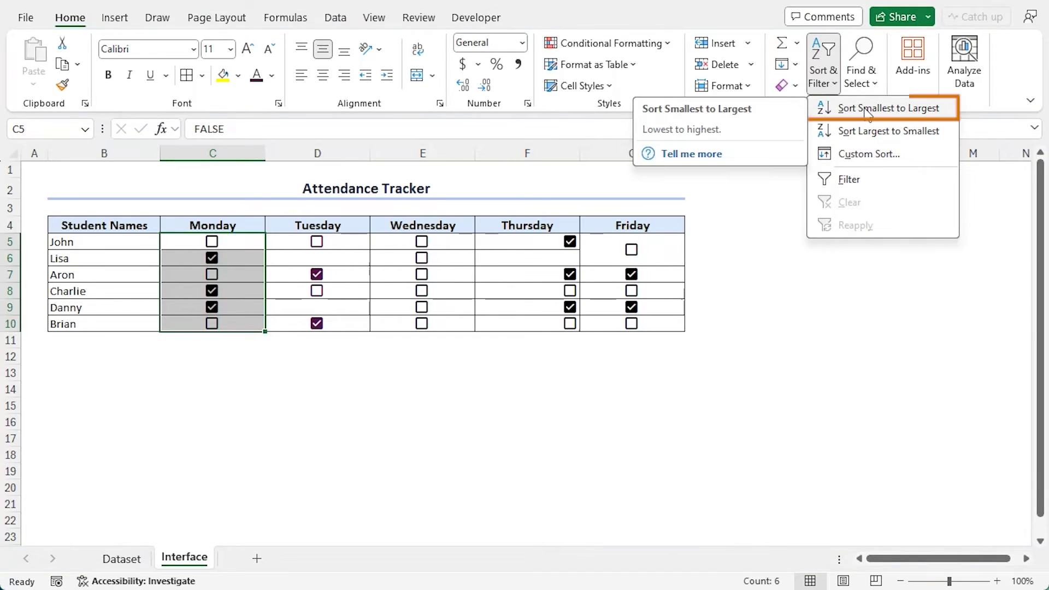
pyautogui.click(867, 108)
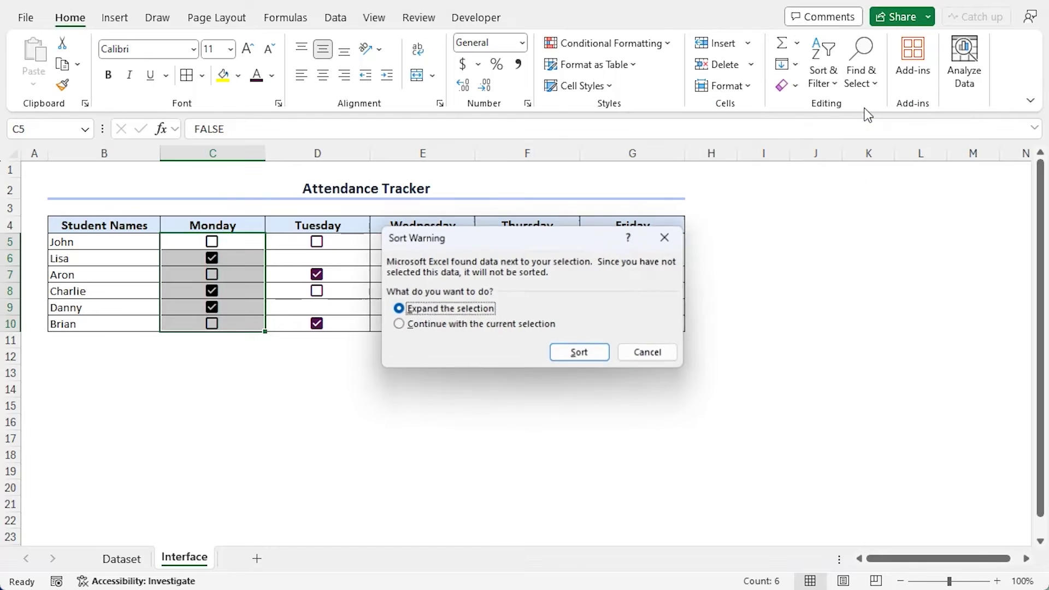
pyautogui.click(398, 325)
pyautogui.click(576, 355)
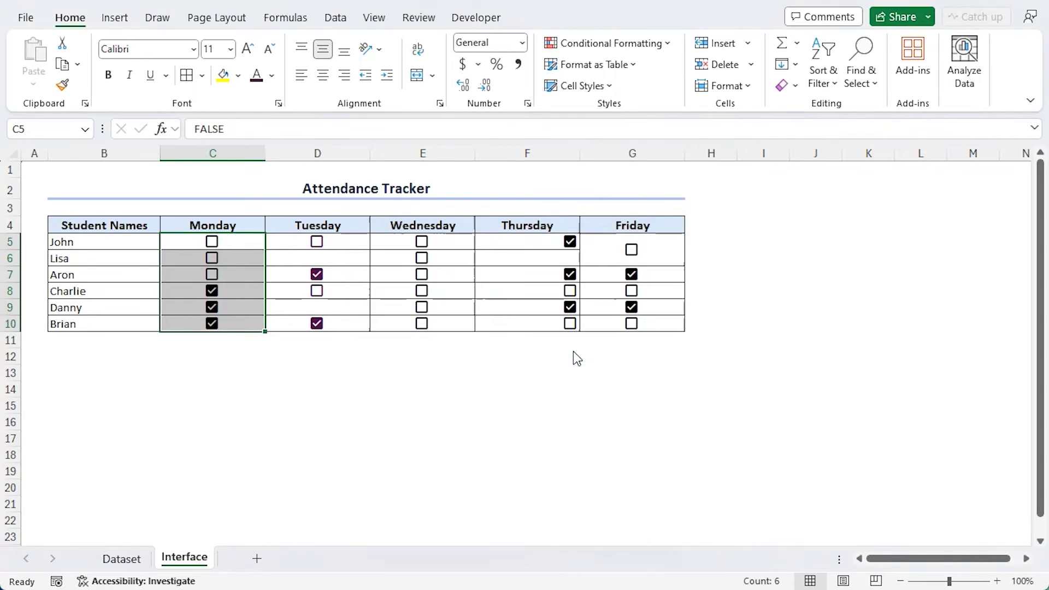
pyautogui.click(234, 370)
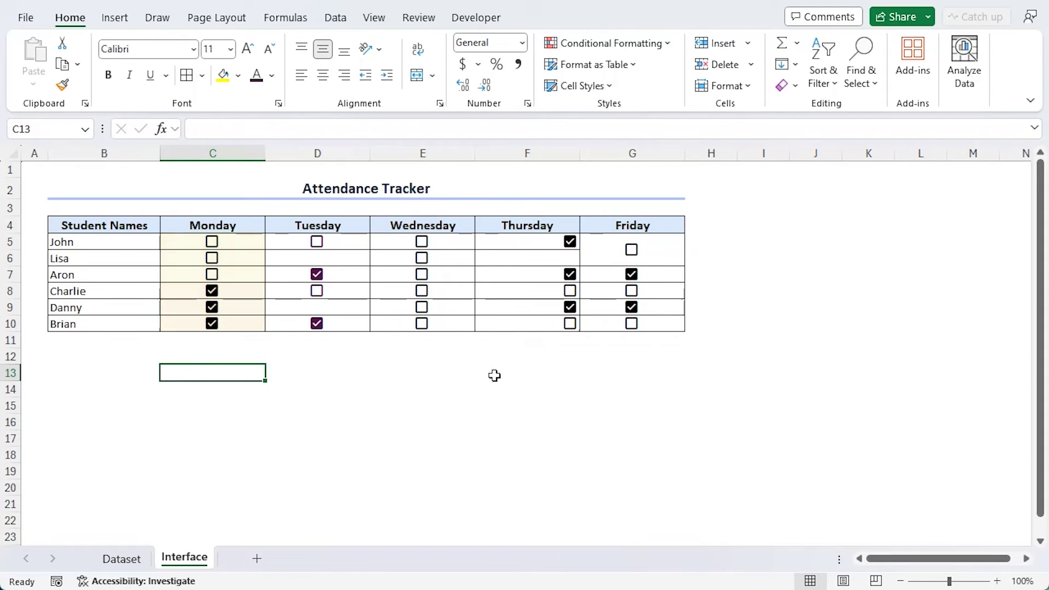
# Turn on filtering for the attendance table, starting from the Thursday column.
pyautogui.moveTo(498, 225); pyautogui.dragTo(512, 323)
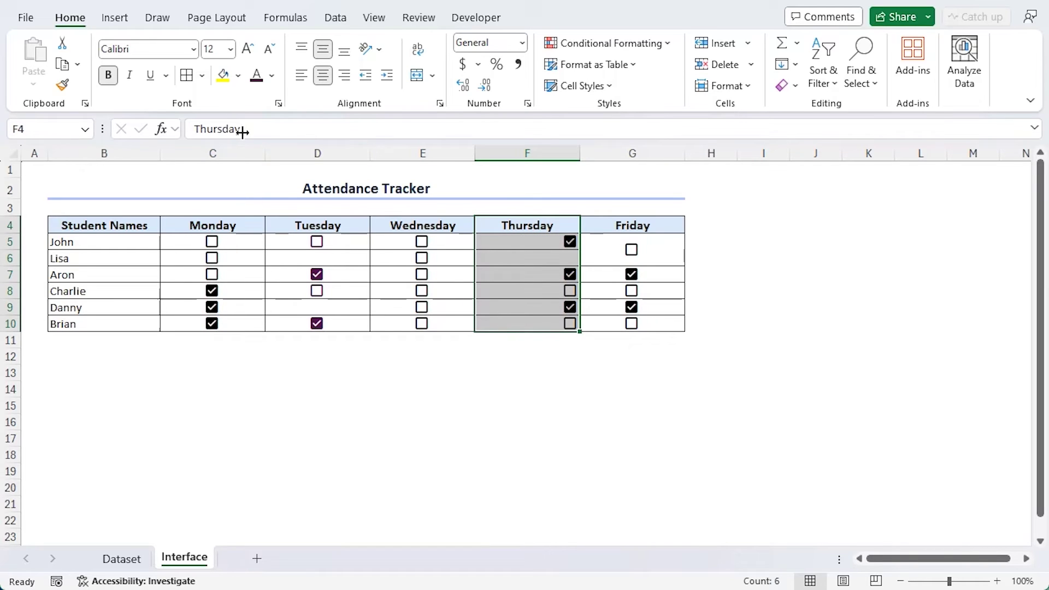
pyautogui.click(824, 82)
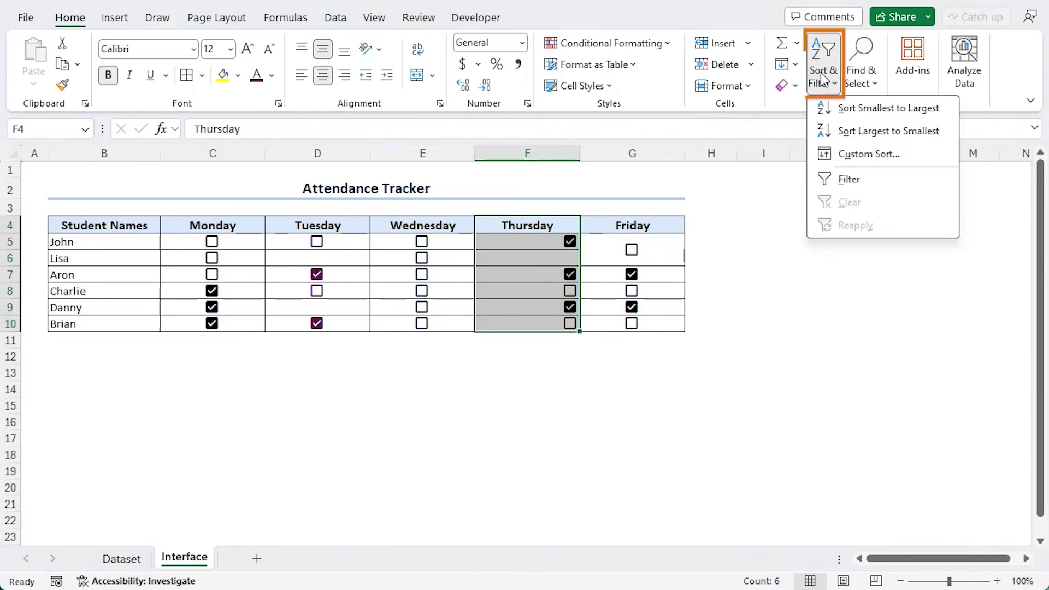
pyautogui.click(862, 182)
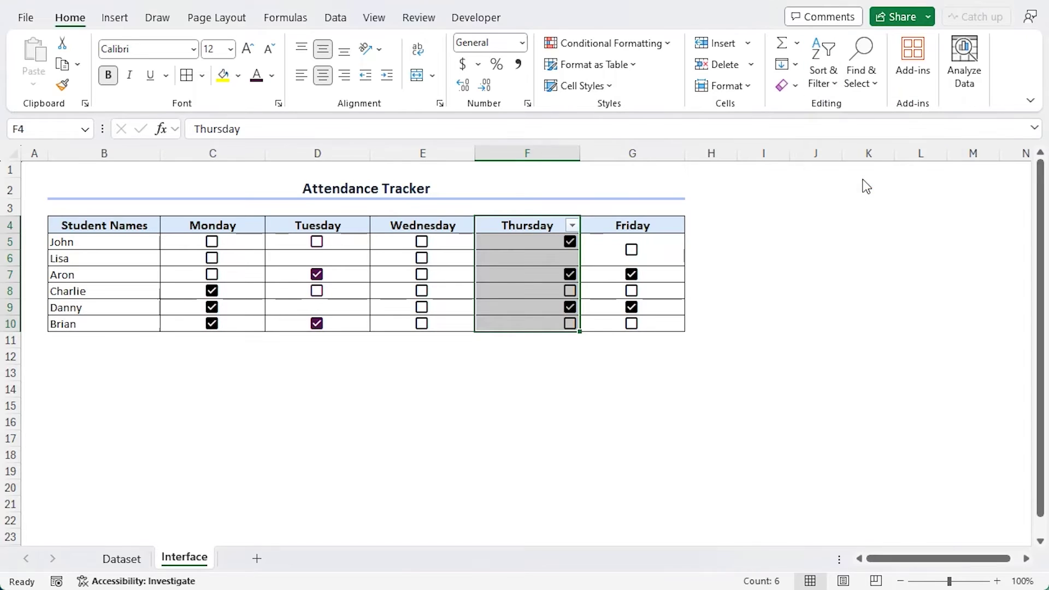
# Filter Thursday to show only FALSE and blank rows: Lisa, Charlie and Brian.
pyautogui.click(572, 226)
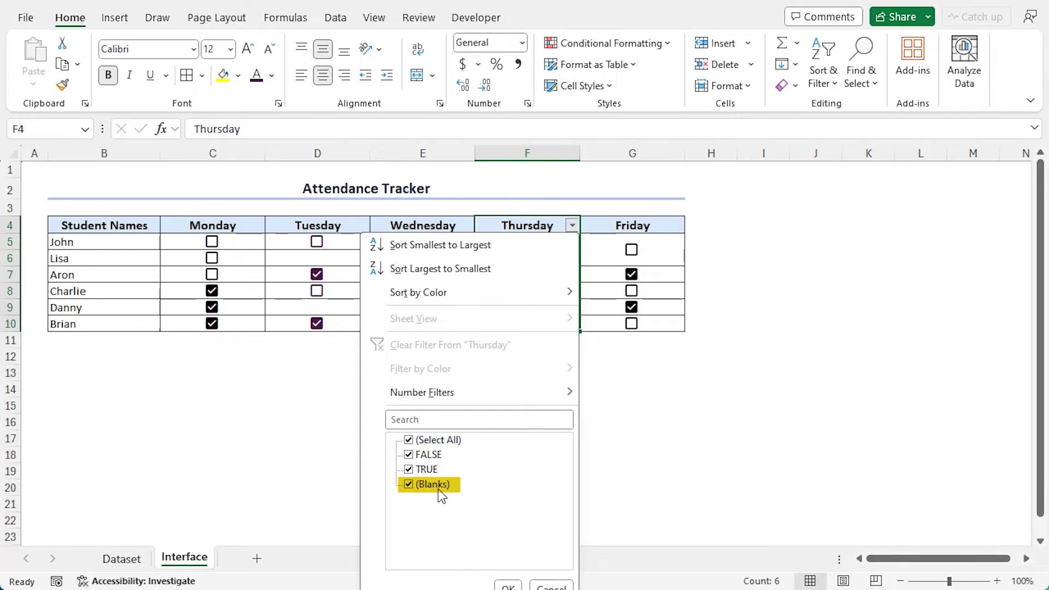
pyautogui.click(408, 439)
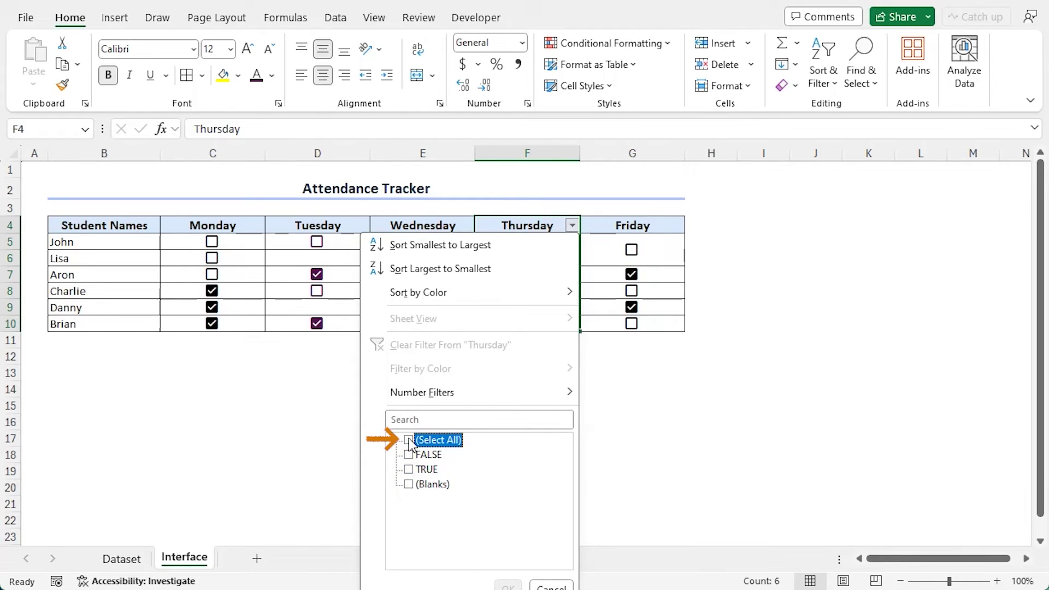
pyautogui.click(409, 455)
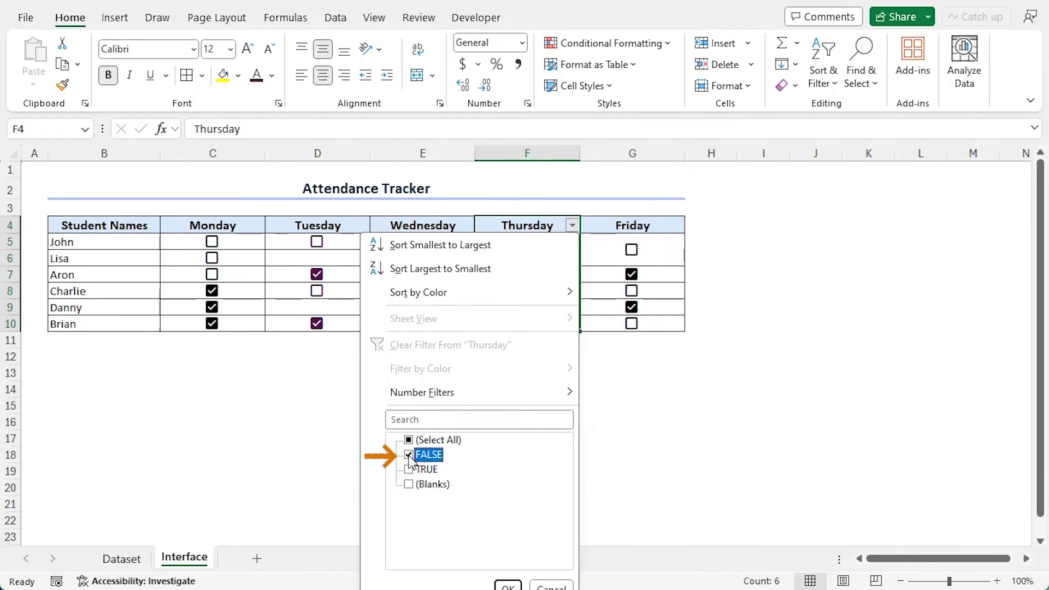
pyautogui.click(507, 586)
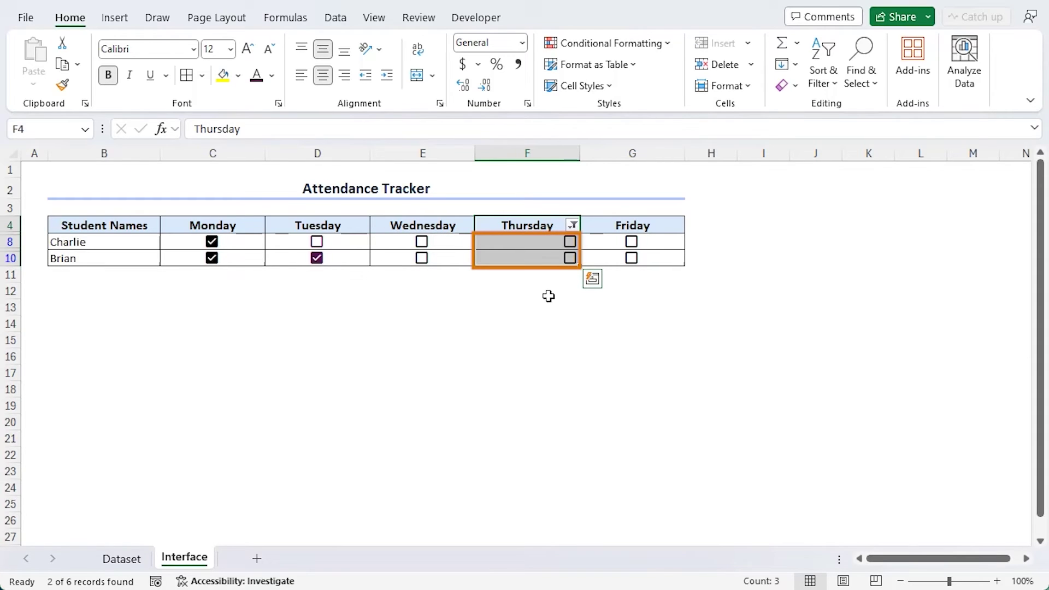
pyautogui.click(571, 224)
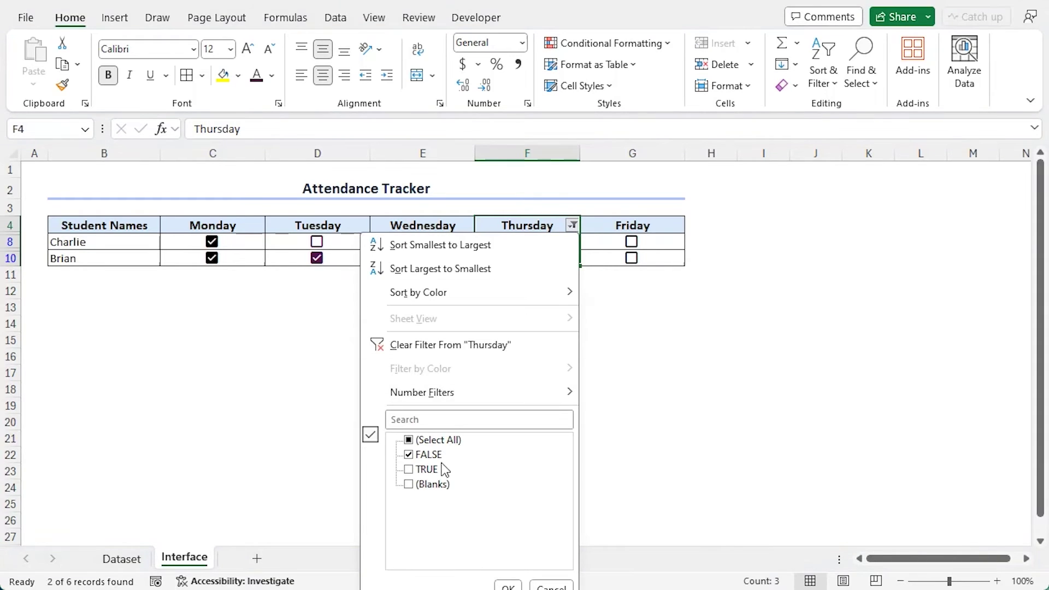
pyautogui.click(408, 484)
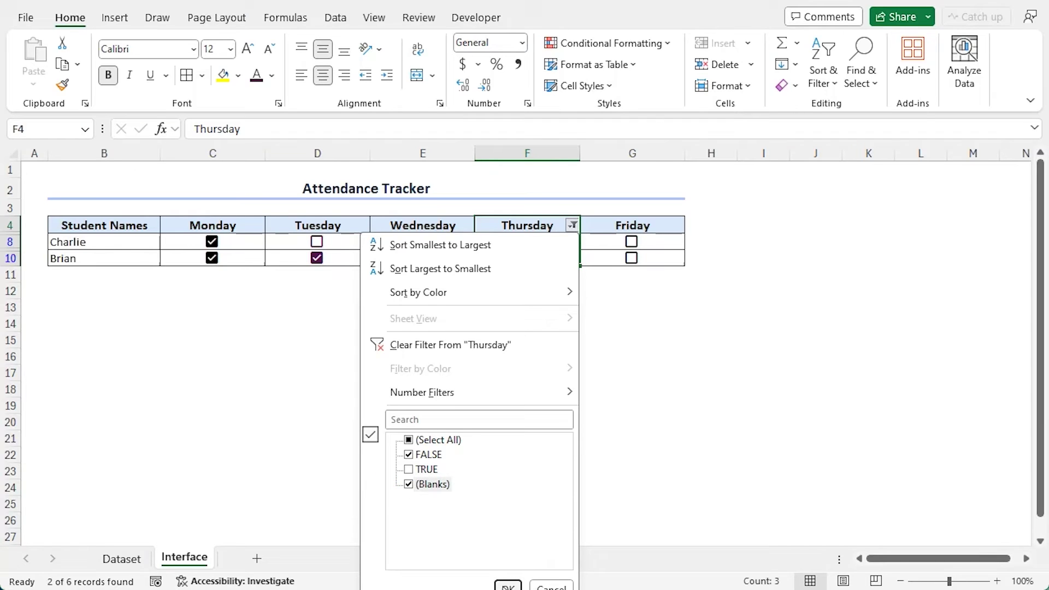
pyautogui.click(507, 585)
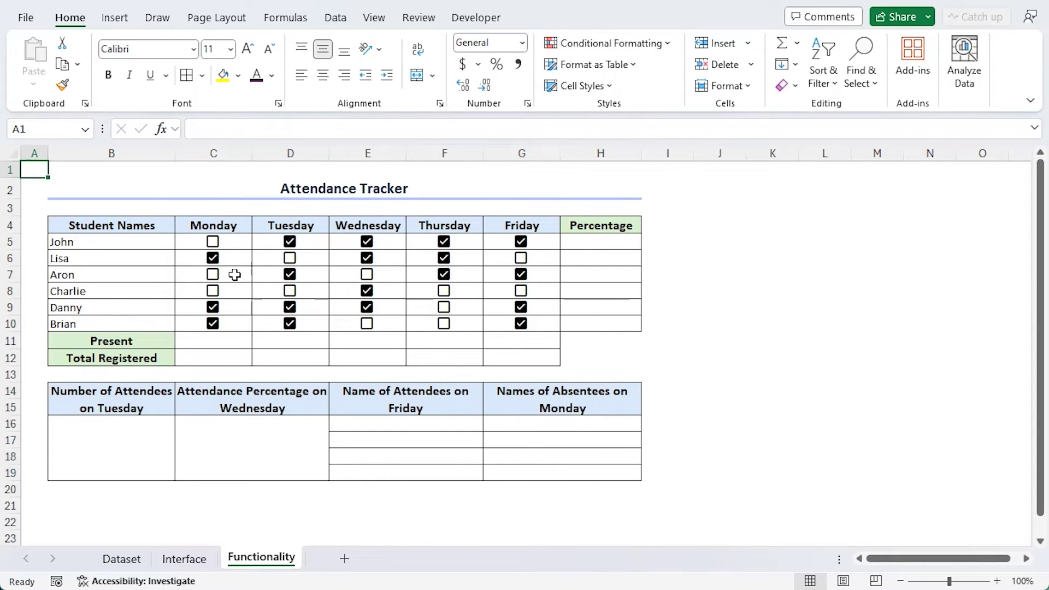
# Inspect the FALSE value behind Monday checkboxes, then select Monday's Present cell C11.
pyautogui.click(232, 241)
pyautogui.click(239, 273)
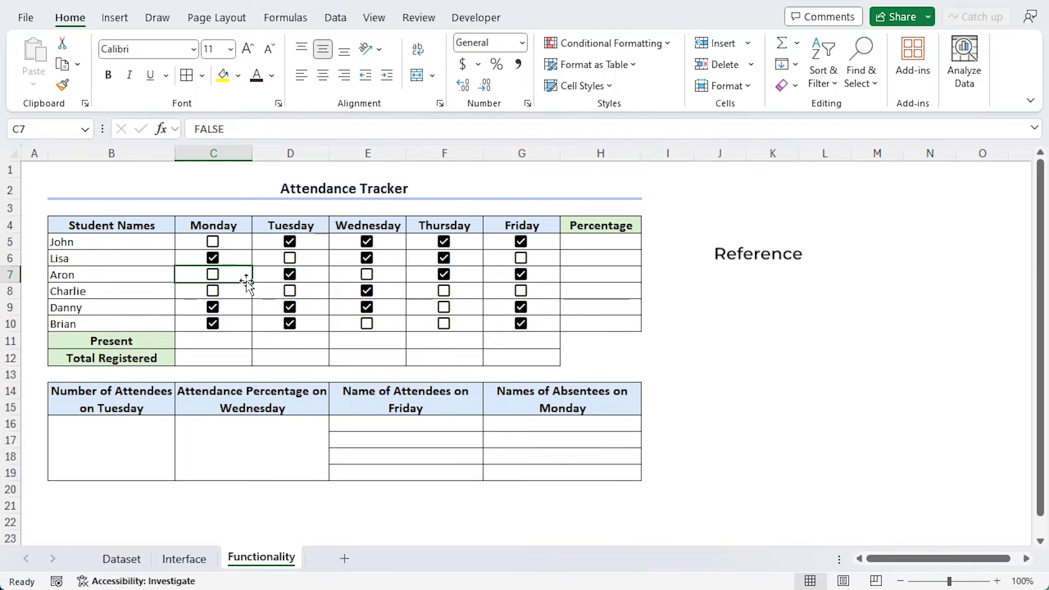
pyautogui.click(225, 341)
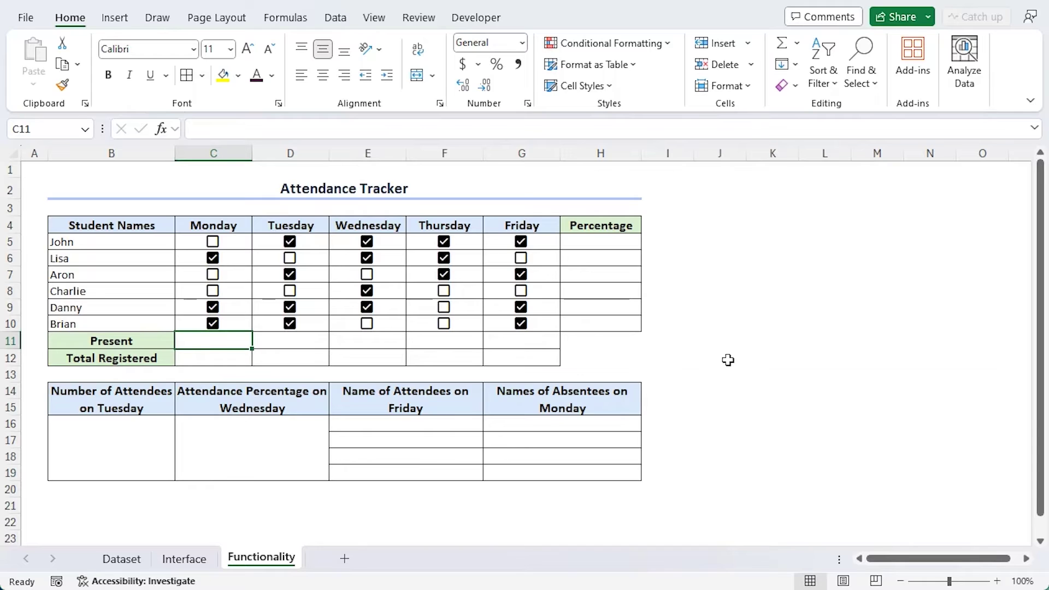
# Enter =COUNTIF(C5:C10,TRUE) in C11 to count Monday's ticked boxes.
pyautogui.write('=coun')
pyautogui.press('Tab')
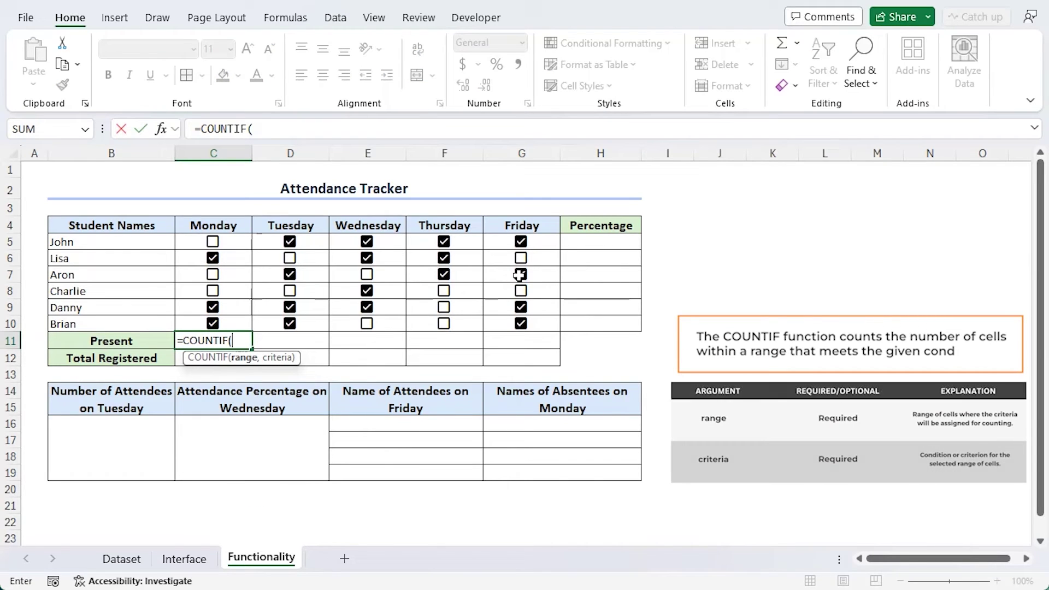
pyautogui.moveTo(232, 240); pyautogui.dragTo(238, 325)
pyautogui.write(',')
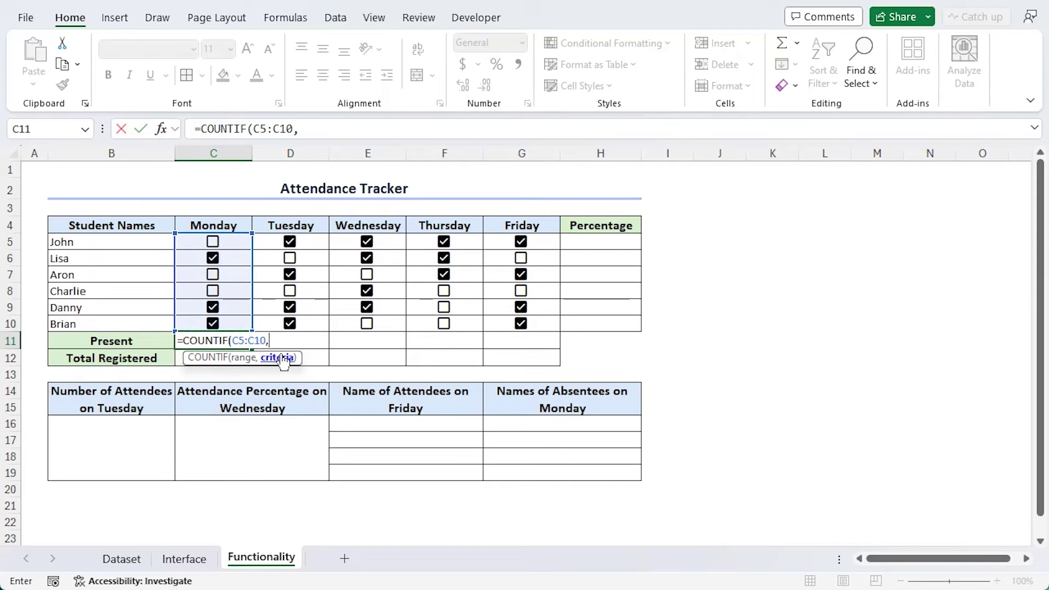
pyautogui.write('TR')
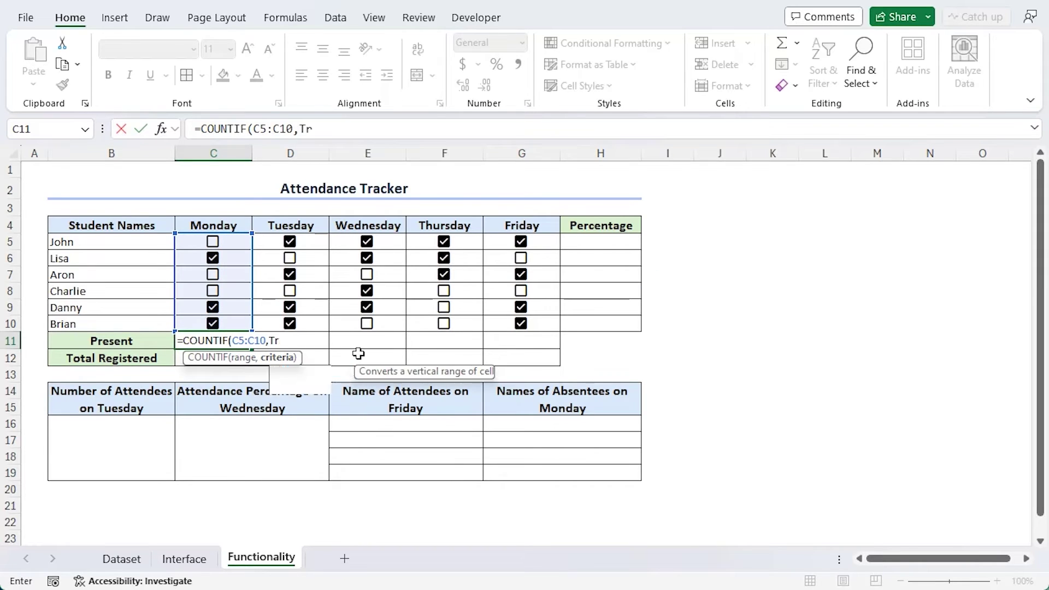
pyautogui.press('Tab')
pyautogui.write(')')
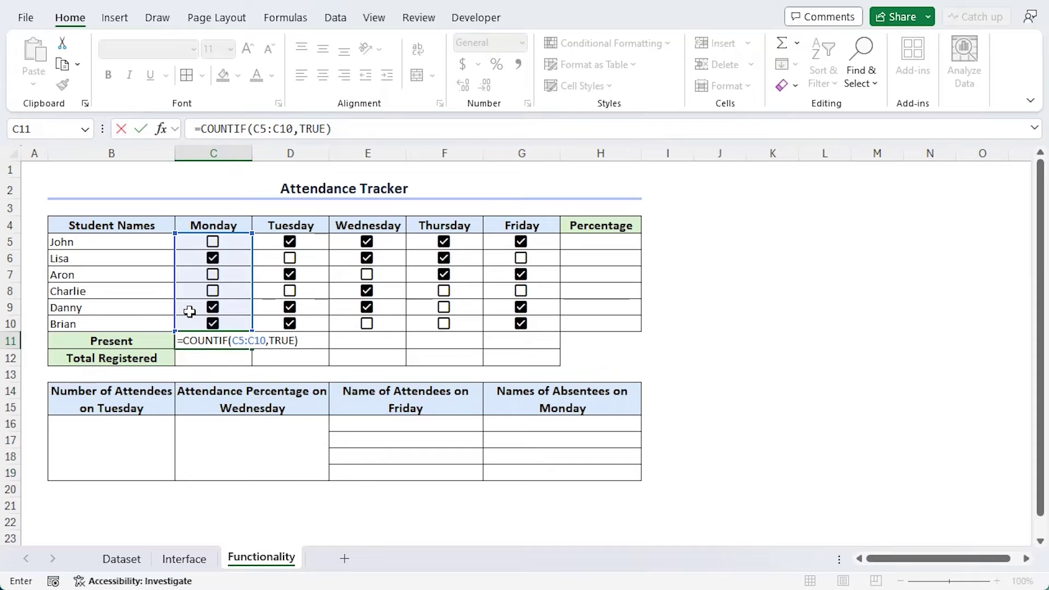
pyautogui.press('Return')
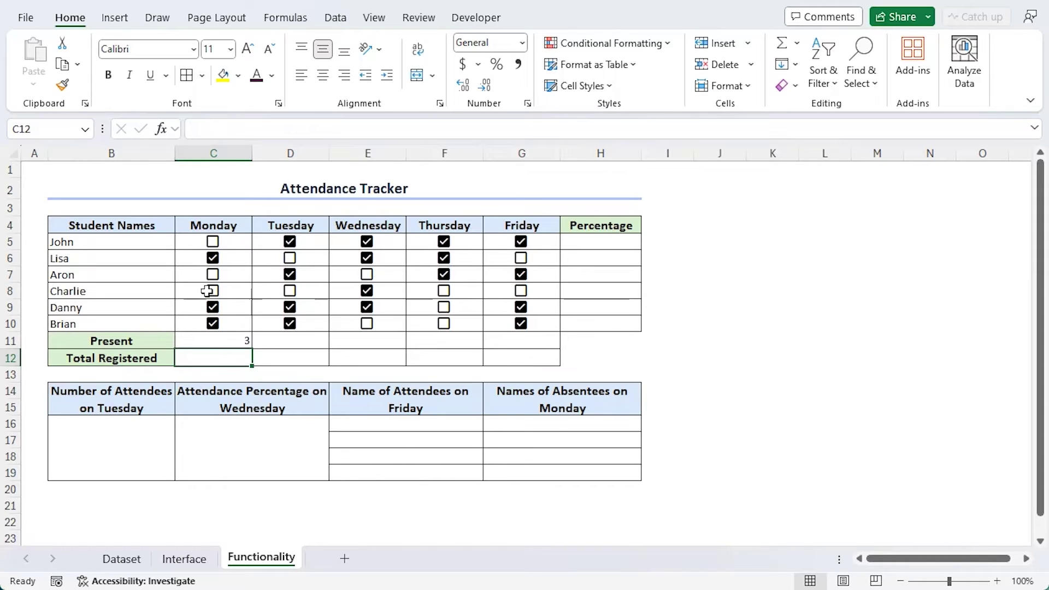
# Enter =COUNTA(C5:C10) in C12 for Monday's total registered.
pyautogui.write('=')
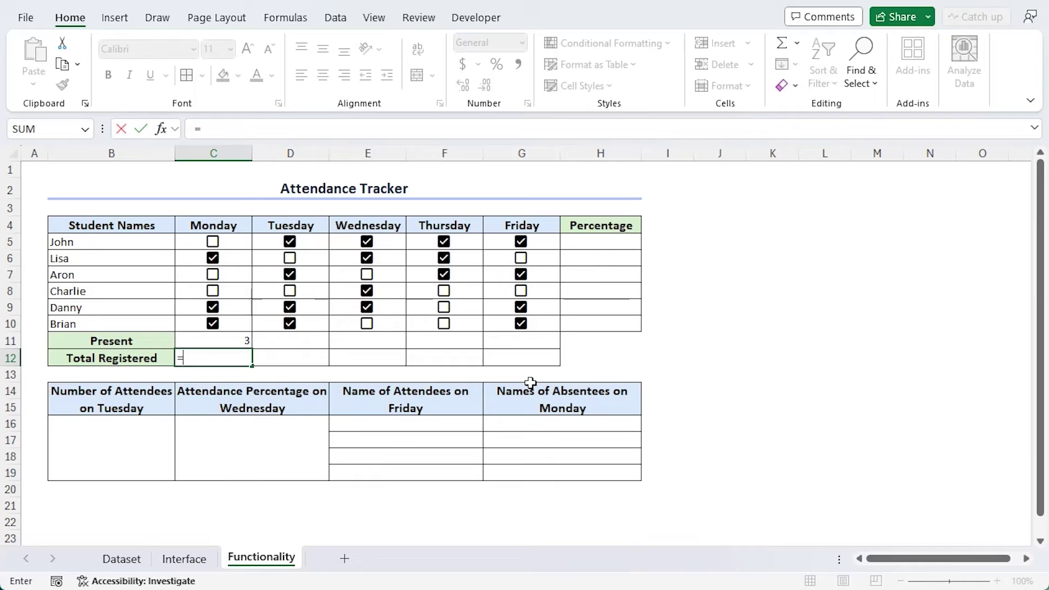
pyautogui.write('counta')
pyautogui.press('Tab')
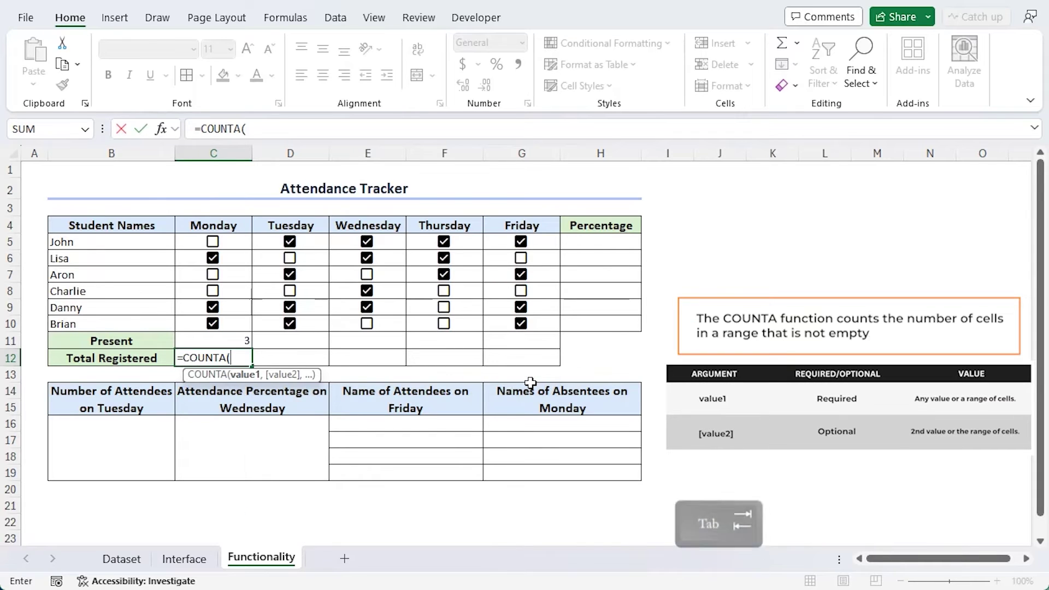
pyautogui.moveTo(238, 241); pyautogui.dragTo(236, 326)
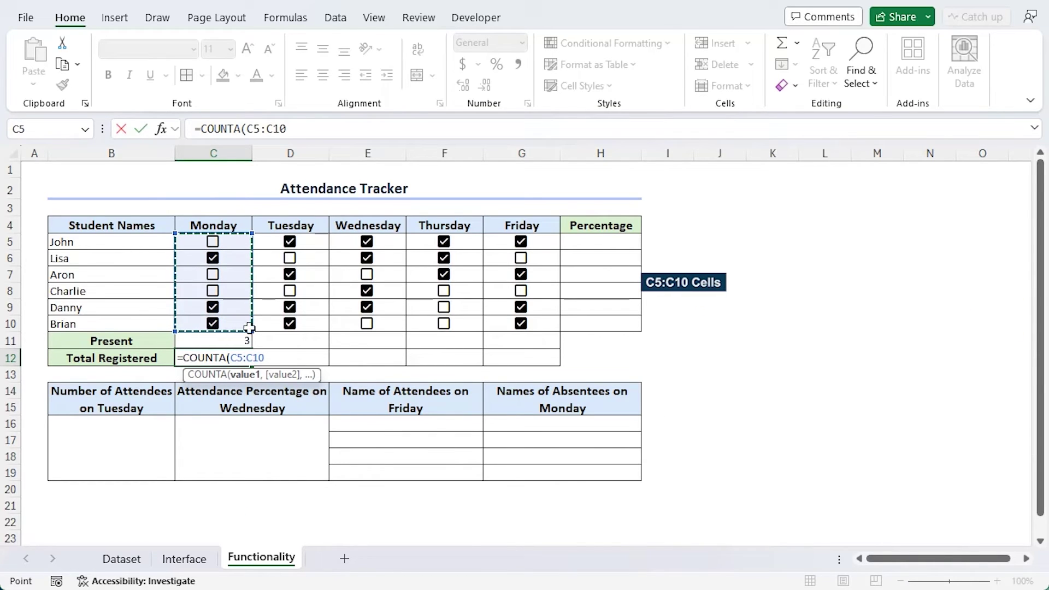
pyautogui.press('Return')
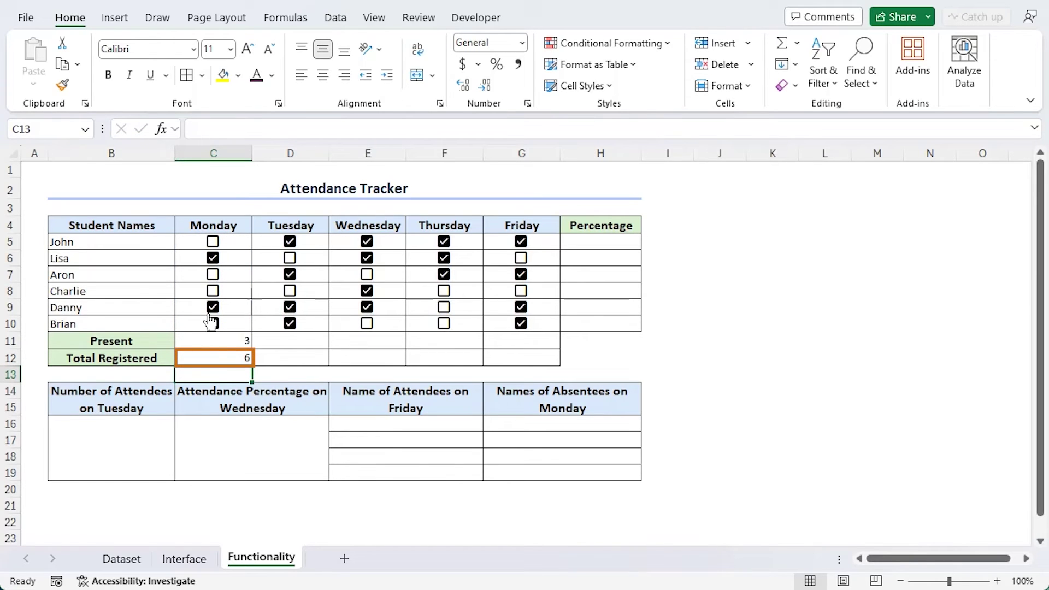
# Copy both count formulas across to Friday, giving 3, 4, 4, 3, 4 present and 6 registered.
pyautogui.moveTo(232, 341); pyautogui.dragTo(534, 353)
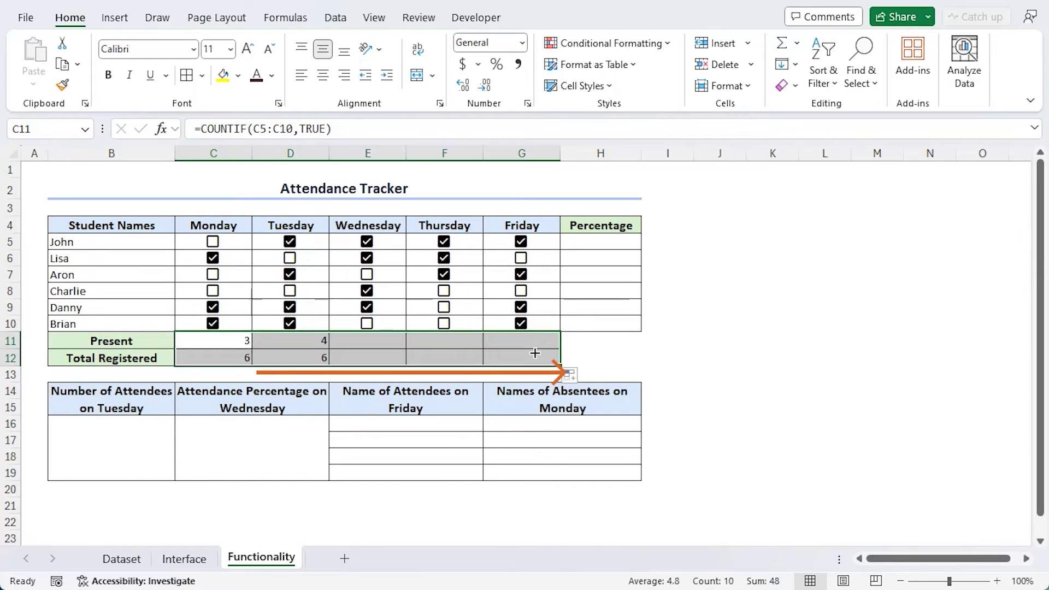
pyautogui.click(286, 339)
pyautogui.click(360, 339)
pyautogui.click(431, 337)
pyautogui.click(520, 339)
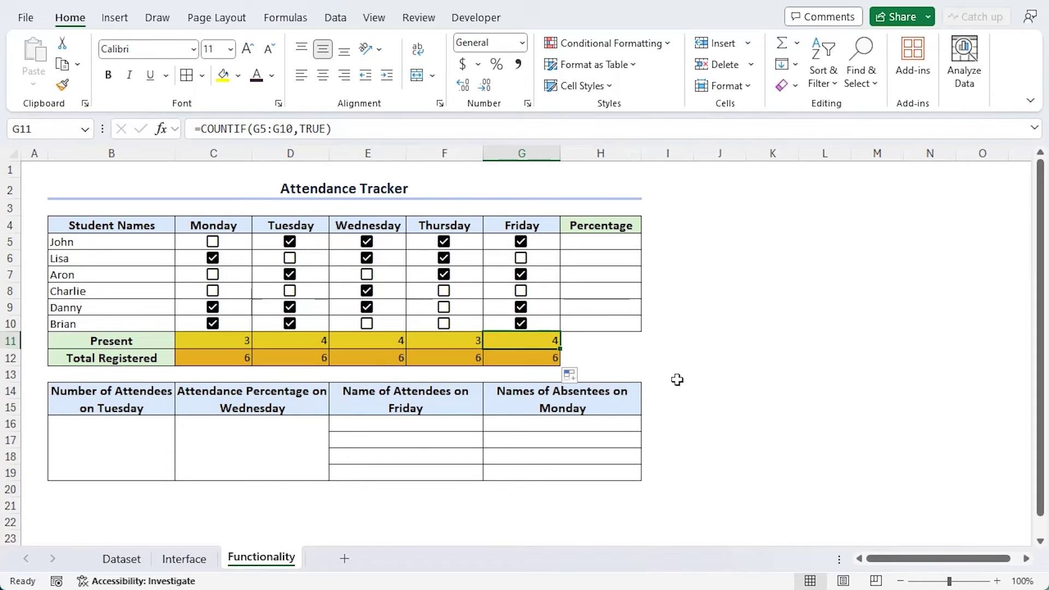
pyautogui.click(100, 445)
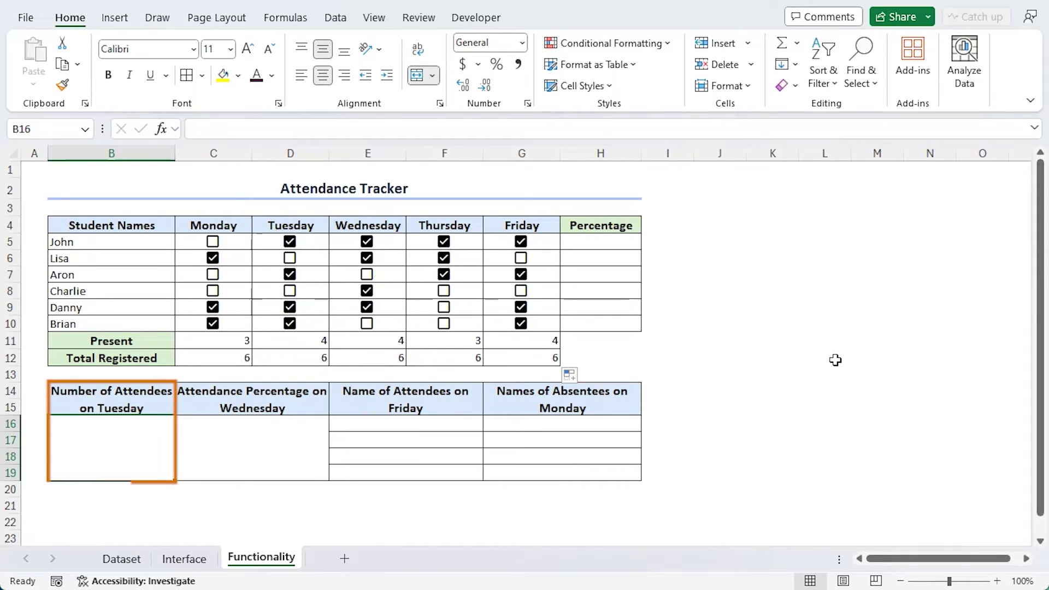
# Enter =D11&" out of "&D12 in B16, then tick Lisa's Tuesday box to show 5 out of 6.
pyautogui.write('=')
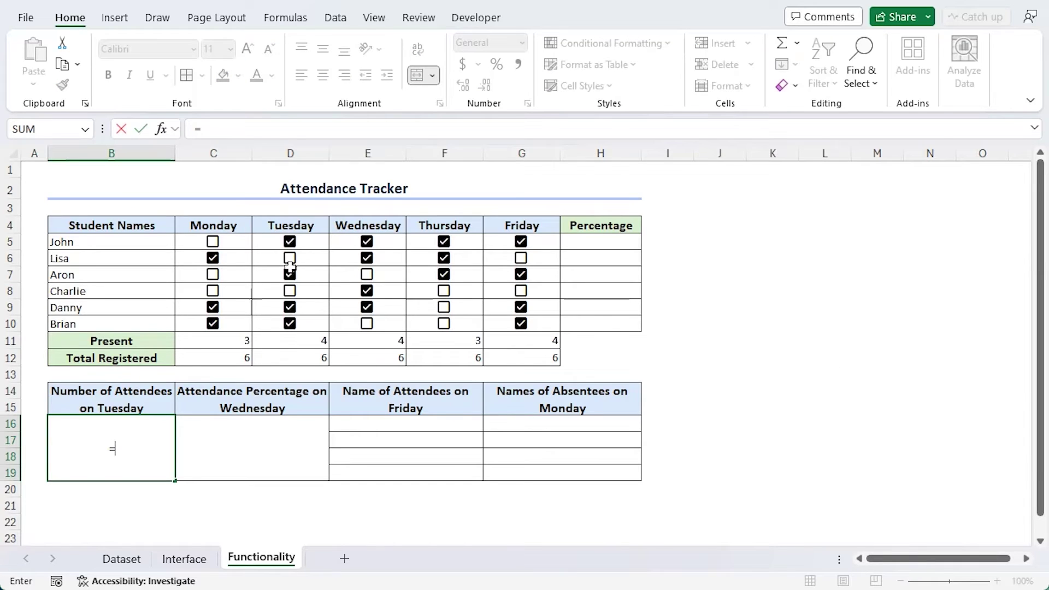
pyautogui.click(287, 343)
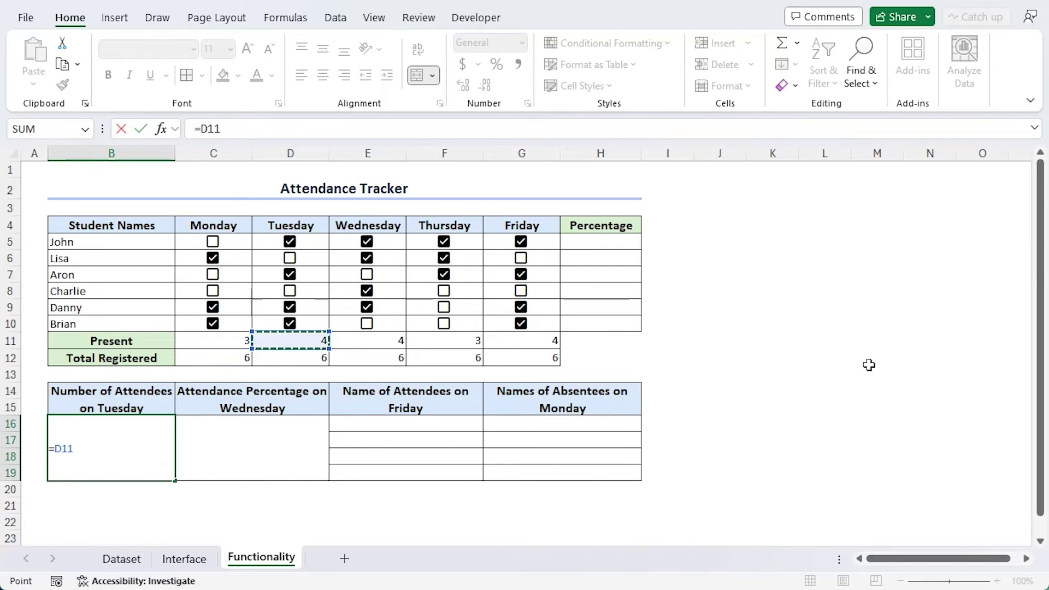
pyautogui.write('&" out of "&')
pyautogui.press('Up')
pyautogui.press('Up')
pyautogui.press('Up')
pyautogui.press('Right')
pyautogui.press('Right')
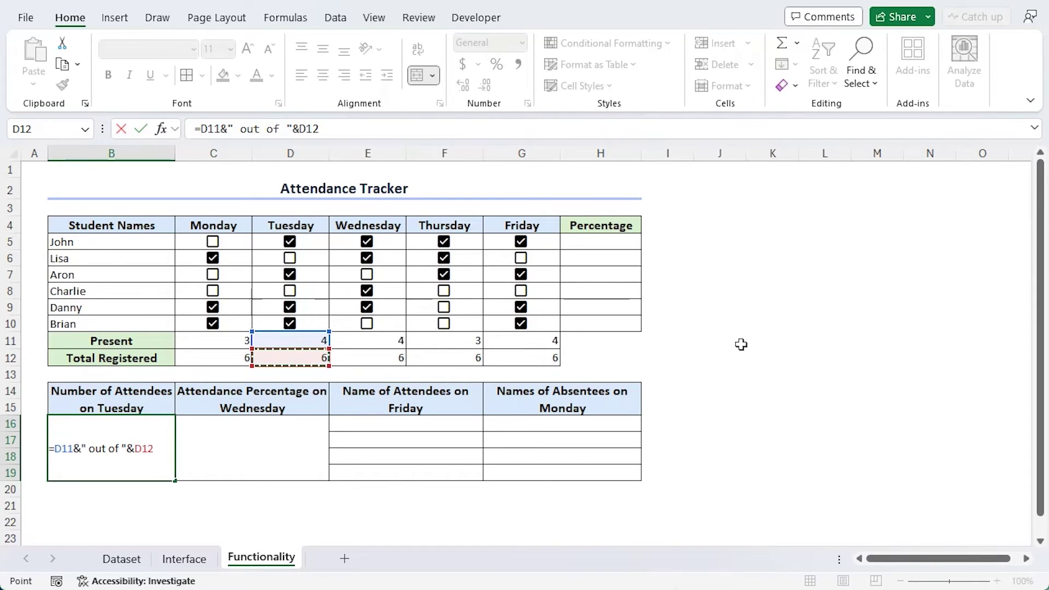
pyautogui.press('Return')
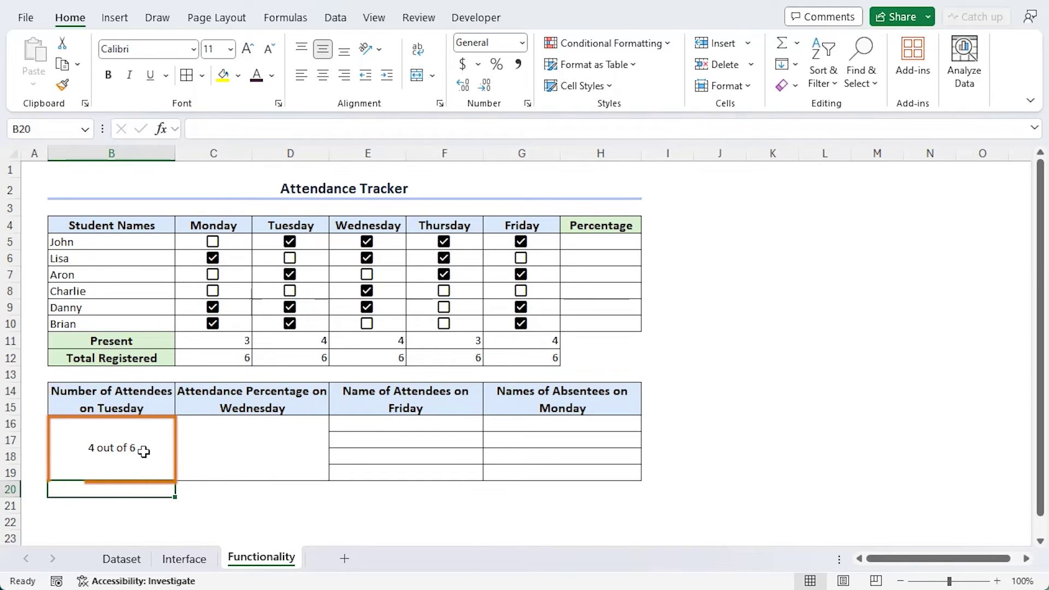
pyautogui.click(291, 260)
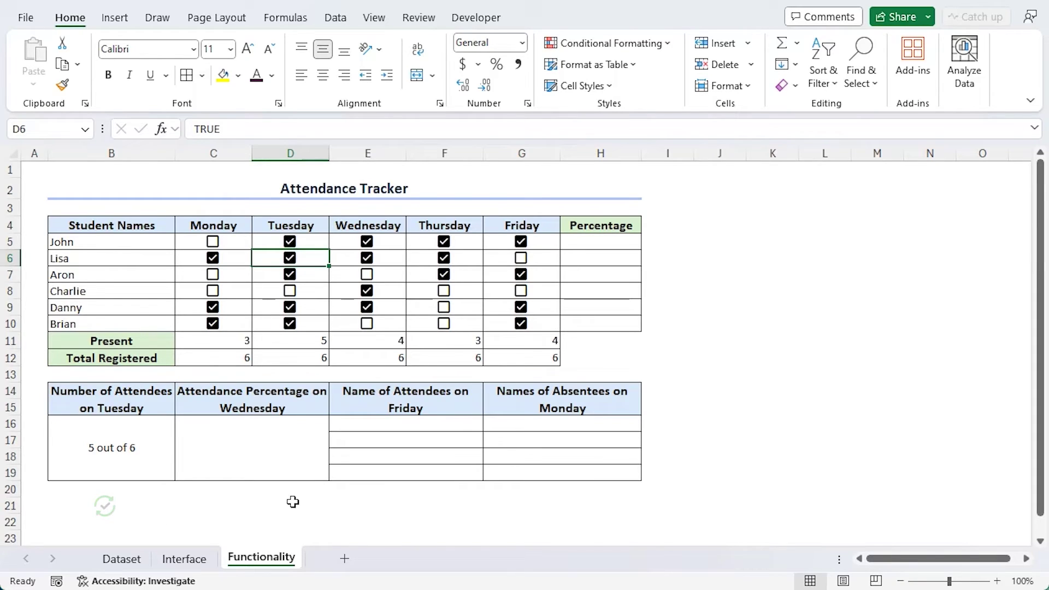
# Enter =E11/6 in C16 so Wednesday's attendance percentage reads 67%.
pyautogui.click(274, 427)
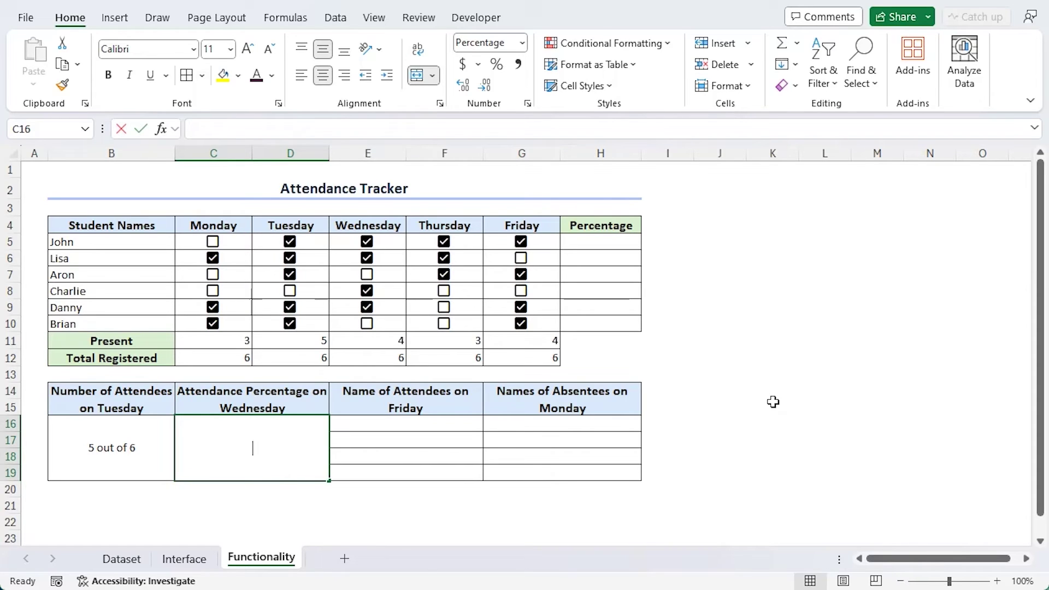
pyautogui.write('=')
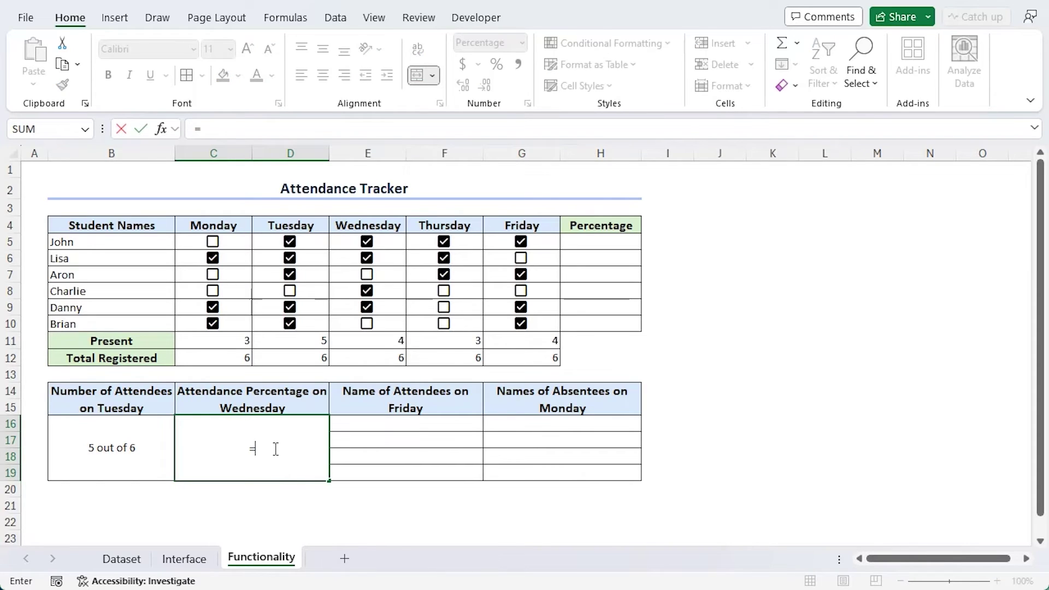
pyautogui.click(385, 339)
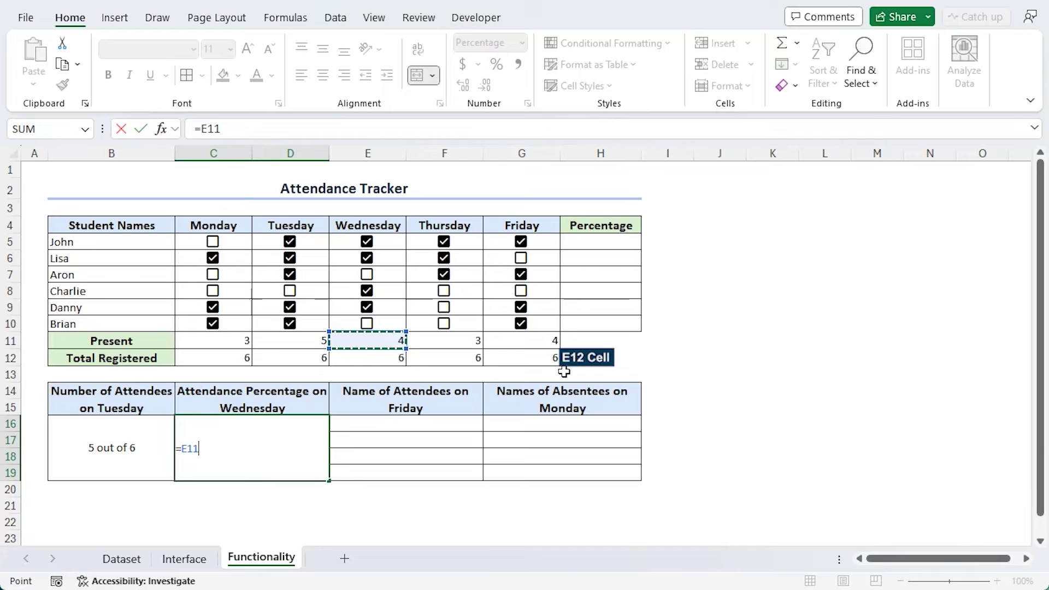
pyautogui.write('/6')
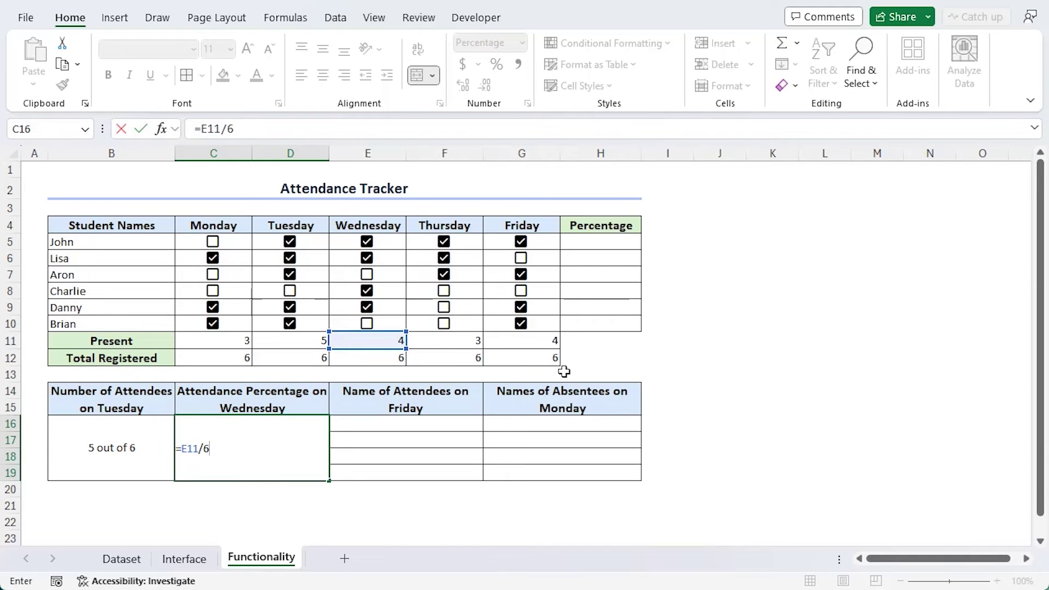
pyautogui.press('Return')
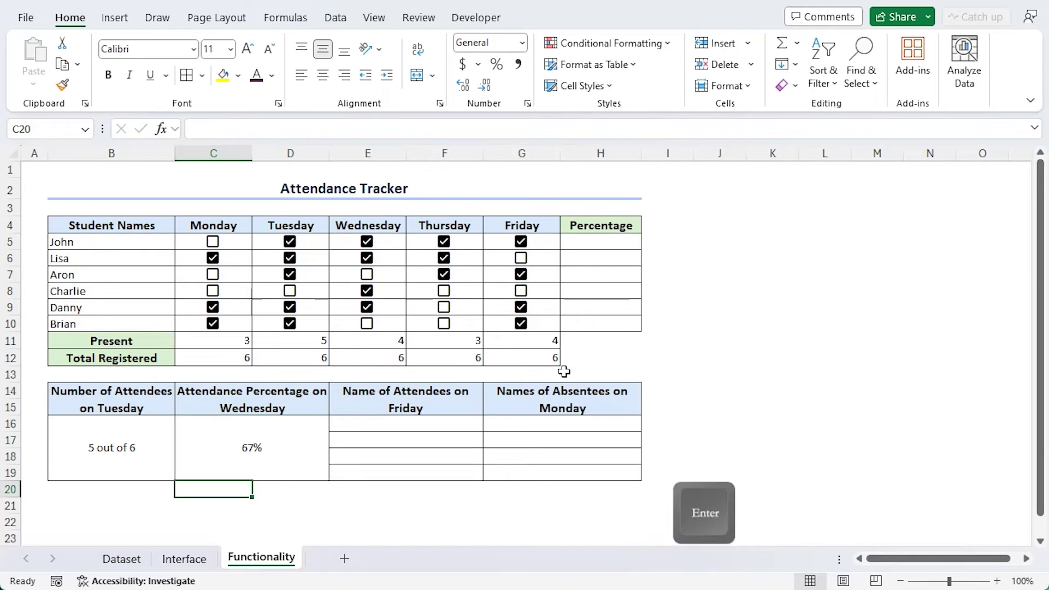
pyautogui.click(244, 466)
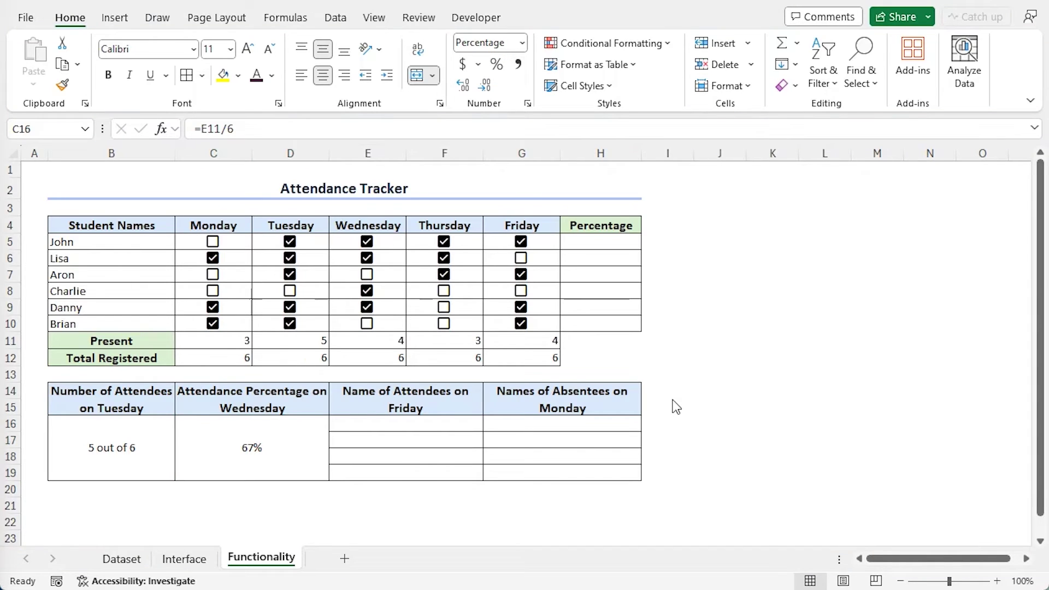
# Enter =FILTER(B5:B10,G5:G10,"") in E16 to list John, Aron, Danny and Brian.
pyautogui.click(372, 424)
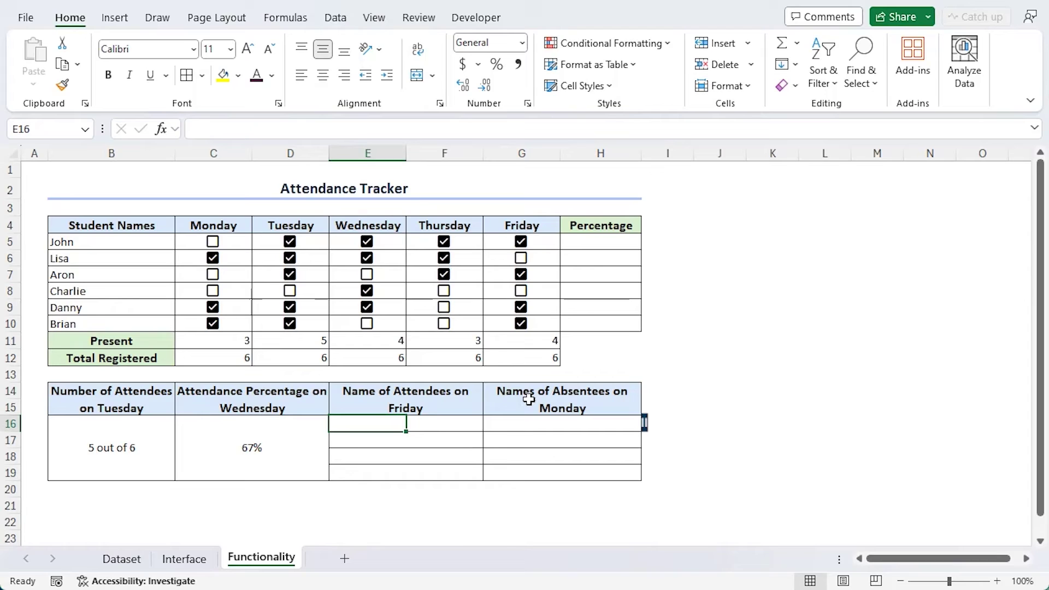
pyautogui.write('=')
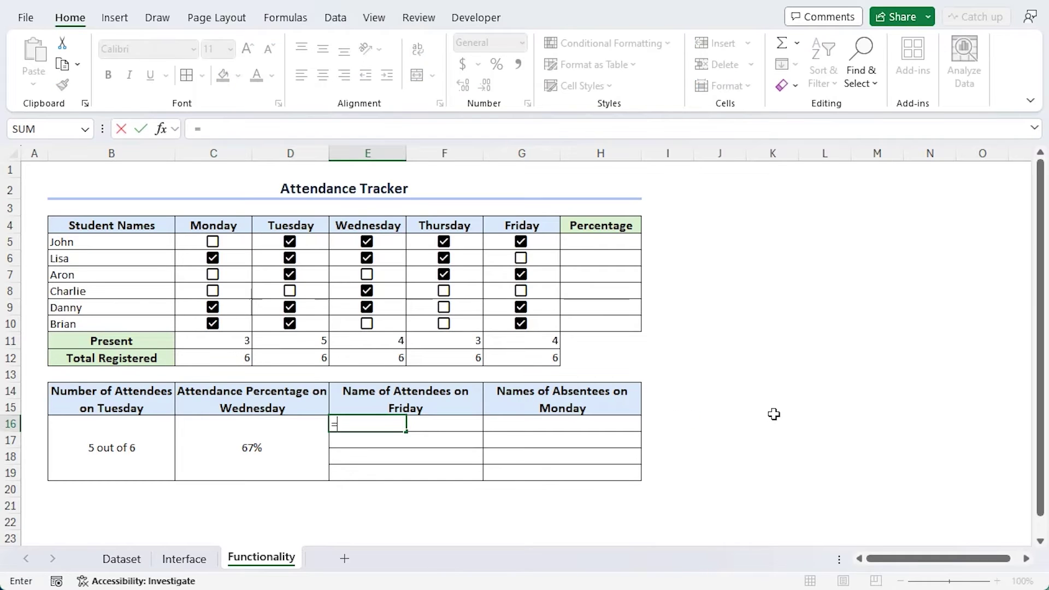
pyautogui.write('FILTER(')
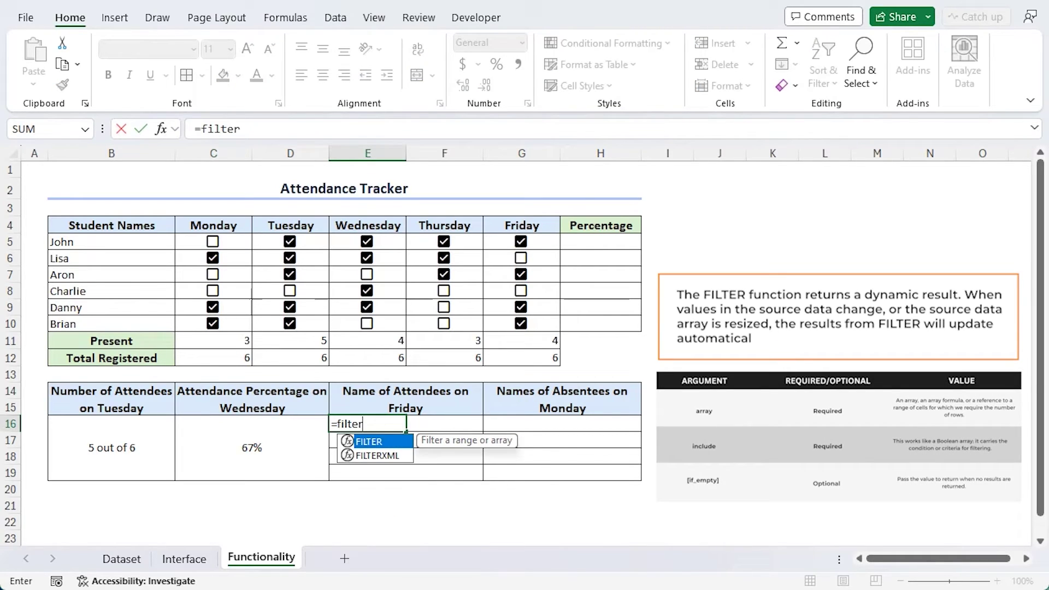
pyautogui.click(93, 240)
pyautogui.moveTo(92, 241); pyautogui.dragTo(107, 325)
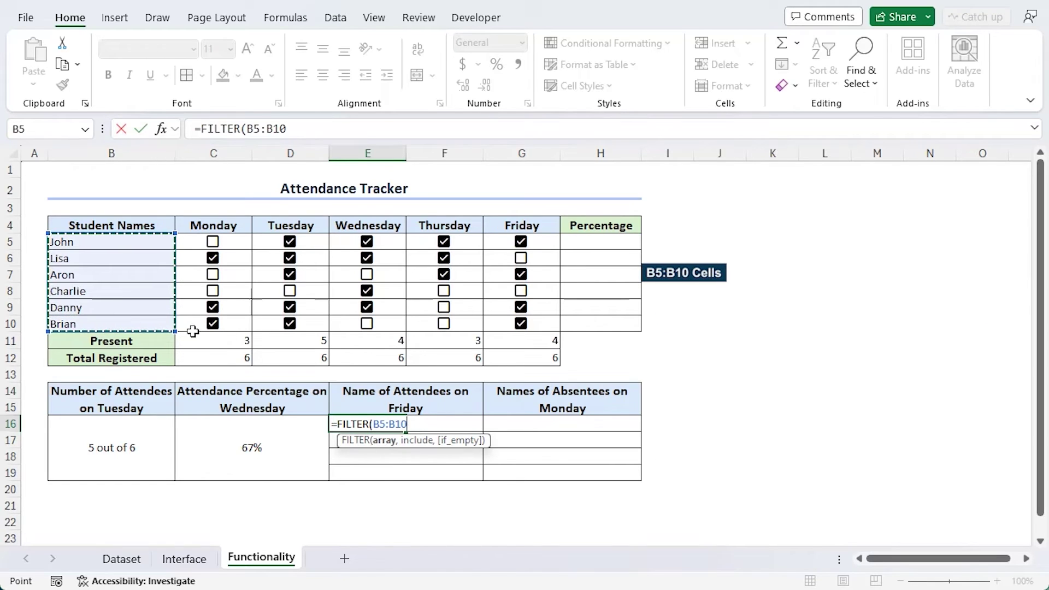
pyautogui.write(',')
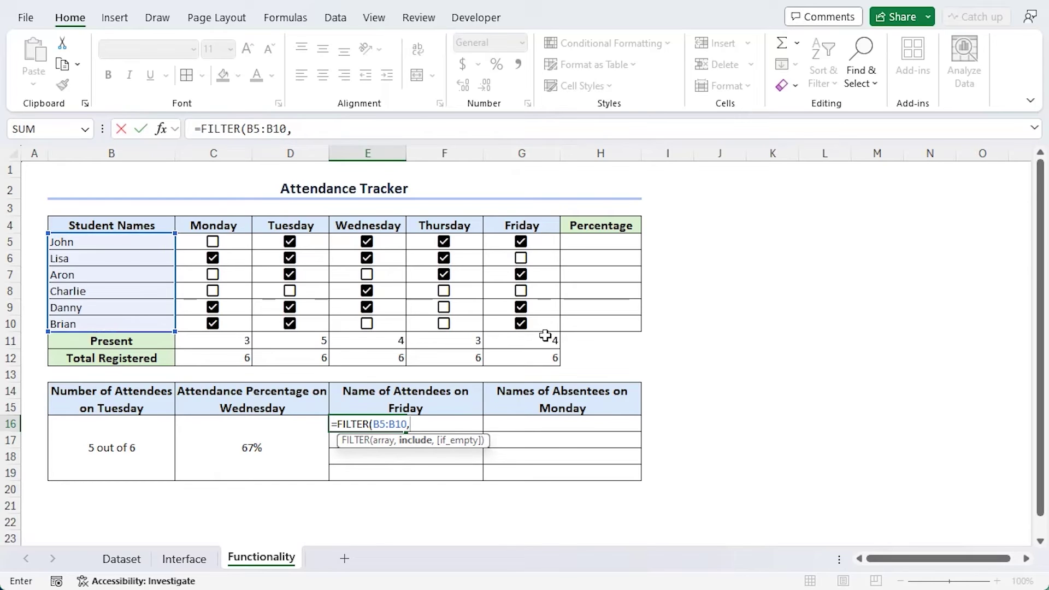
pyautogui.moveTo(544, 240); pyautogui.dragTo(546, 324)
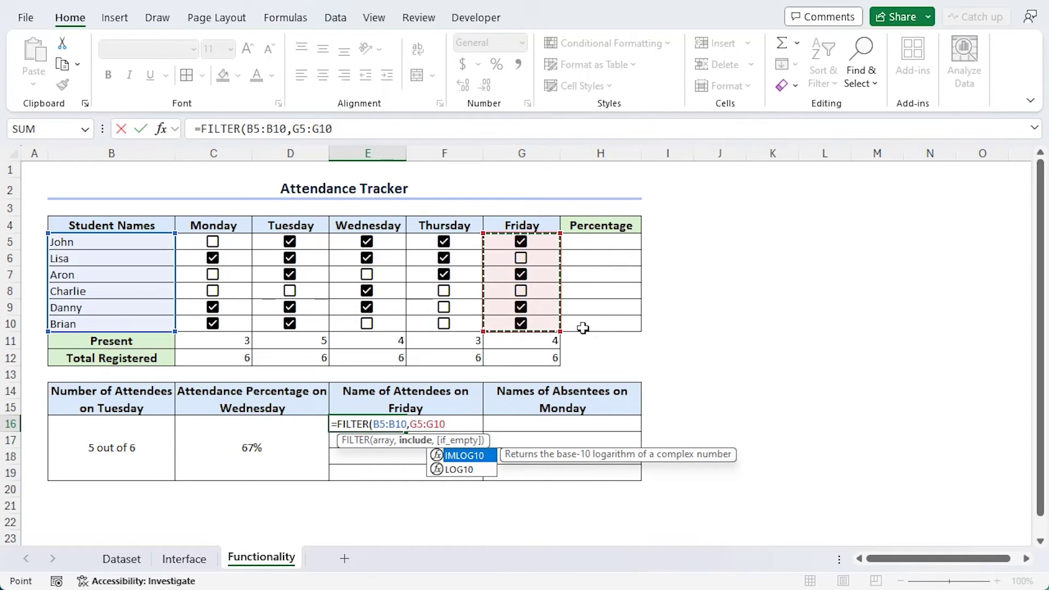
pyautogui.write(',')
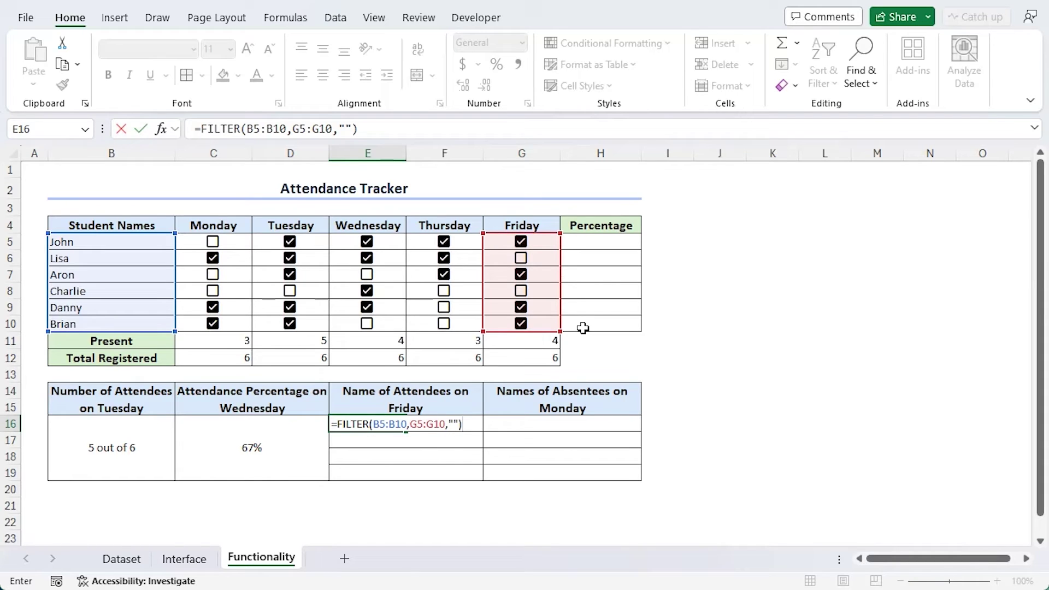
pyautogui.press('Return')
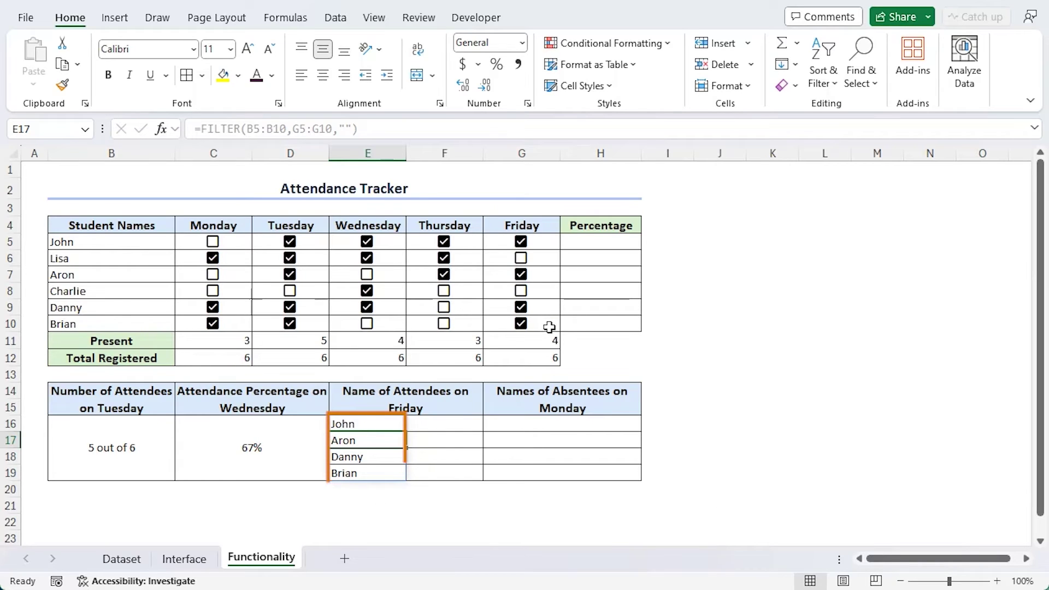
# Enter =FILTER(B5:B10,C5:C10=FALSE,"") in G16 to list the Monday absentees John, Aron and Charlie.
pyautogui.click(519, 427)
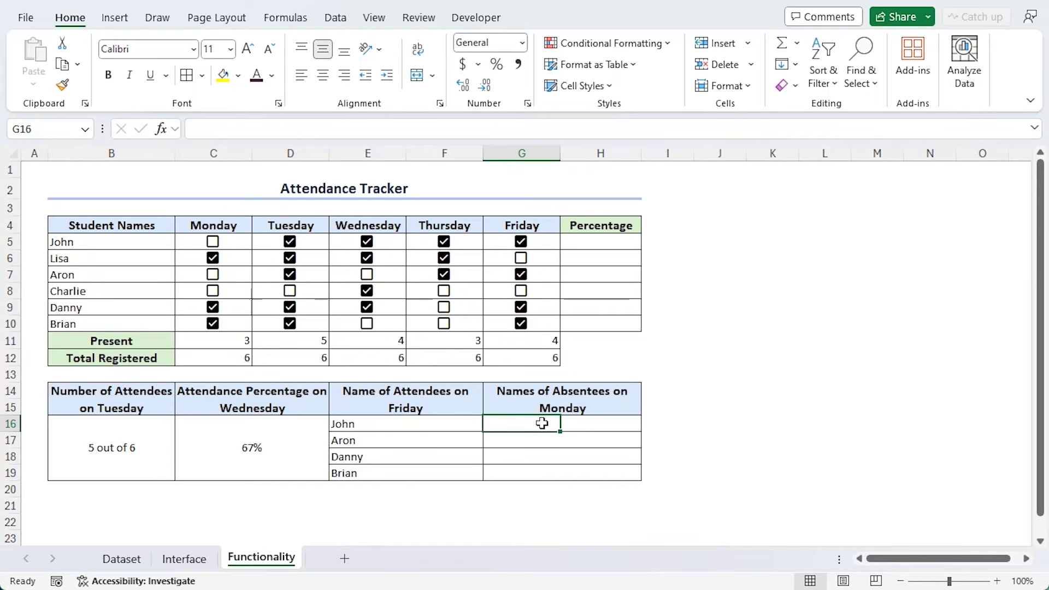
pyautogui.write('=filter')
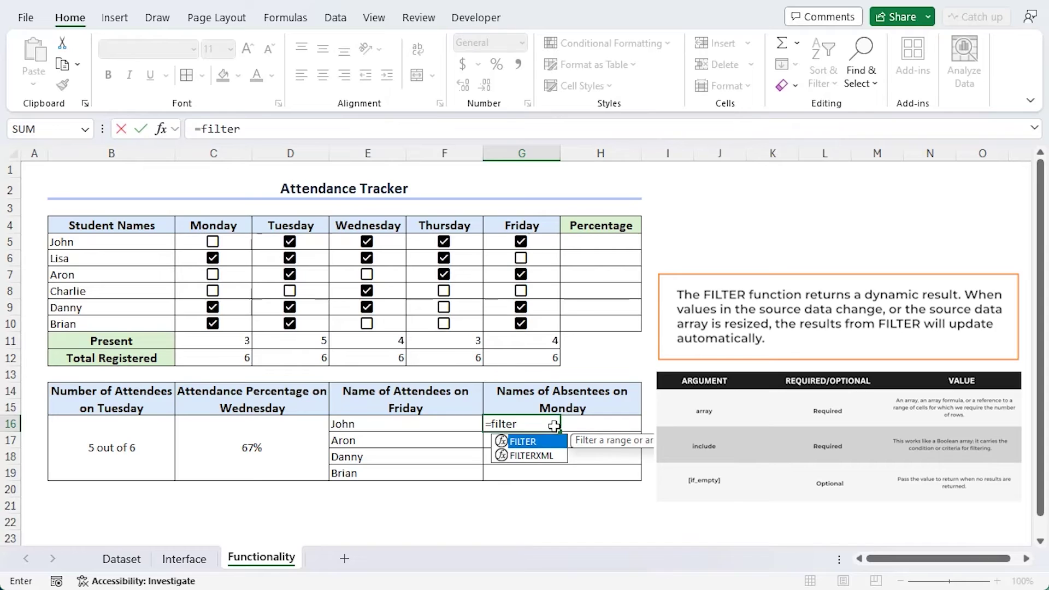
pyautogui.press('Tab')
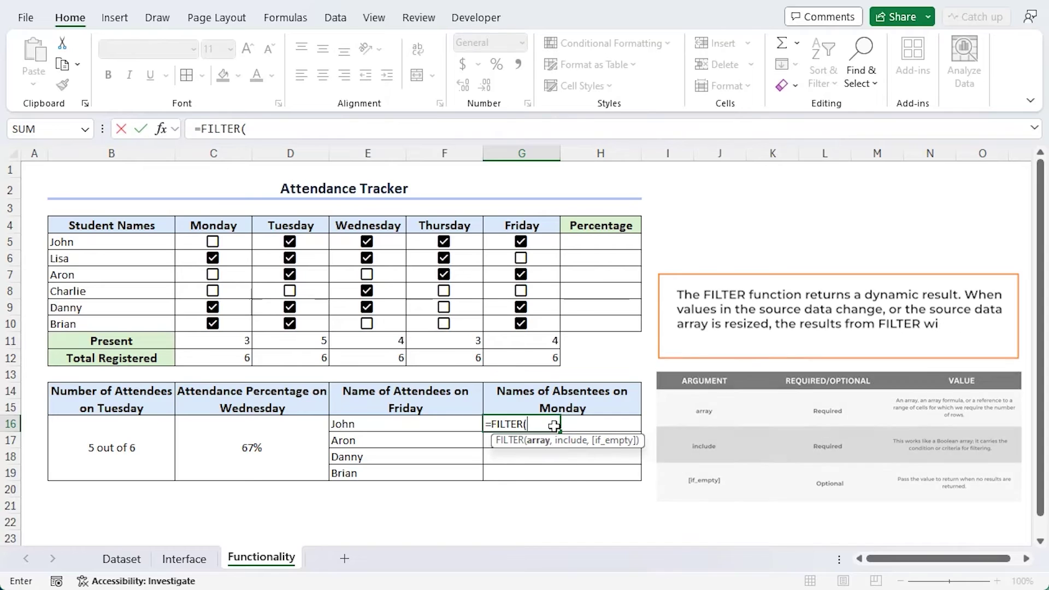
pyautogui.moveTo(74, 239); pyautogui.dragTo(98, 315)
pyautogui.write(',')
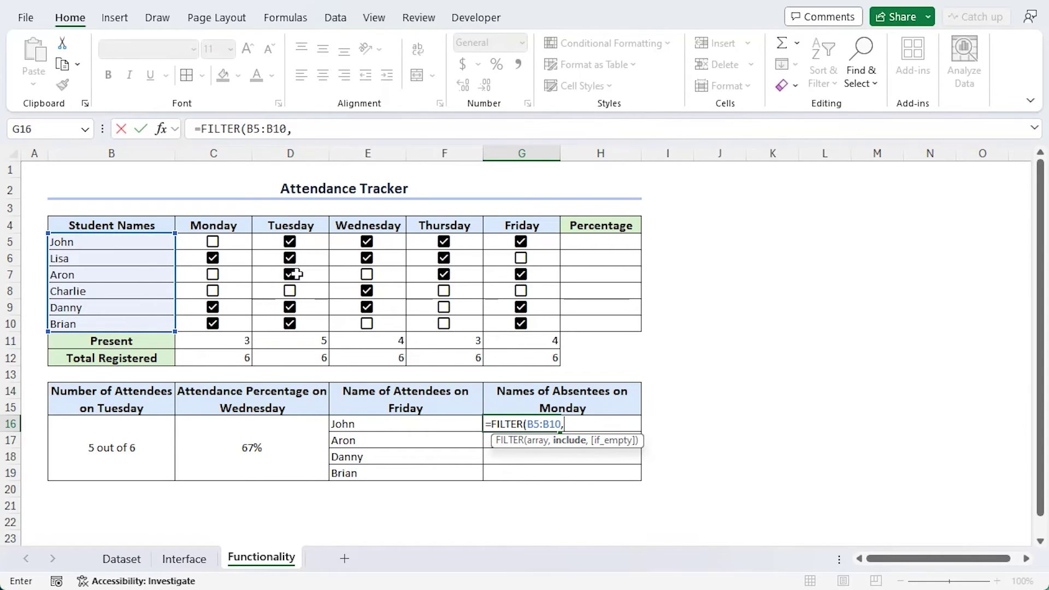
pyautogui.moveTo(237, 243); pyautogui.dragTo(237, 330)
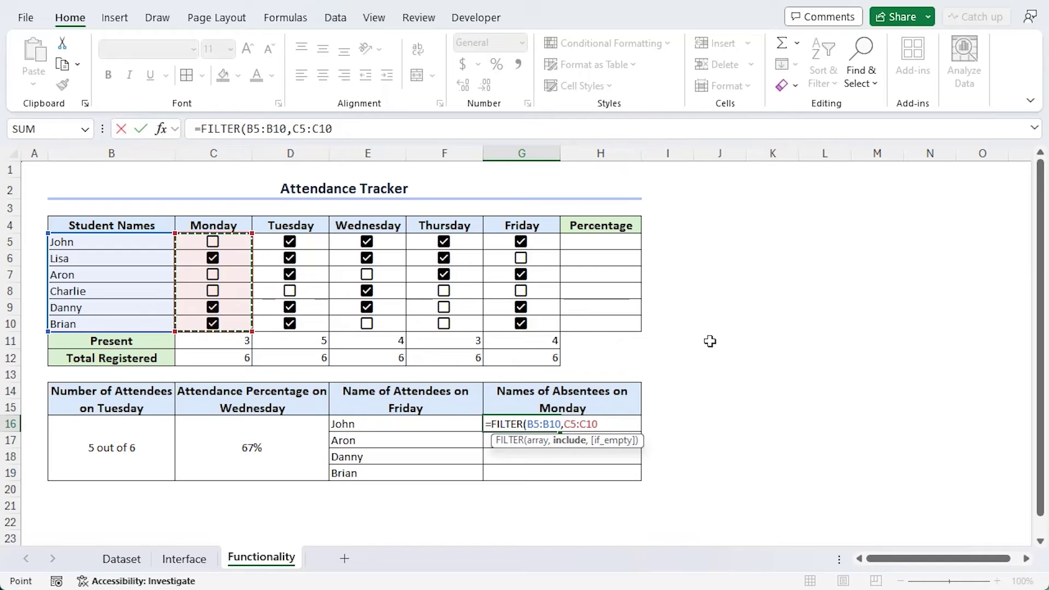
pyautogui.write('=fals')
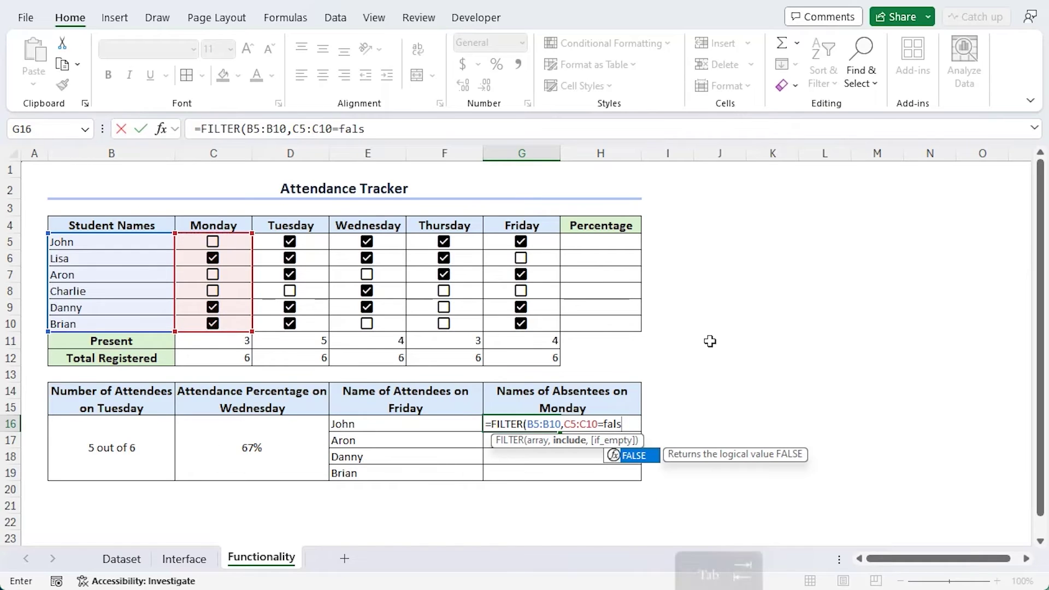
pyautogui.press('Tab')
pyautogui.write(',"')
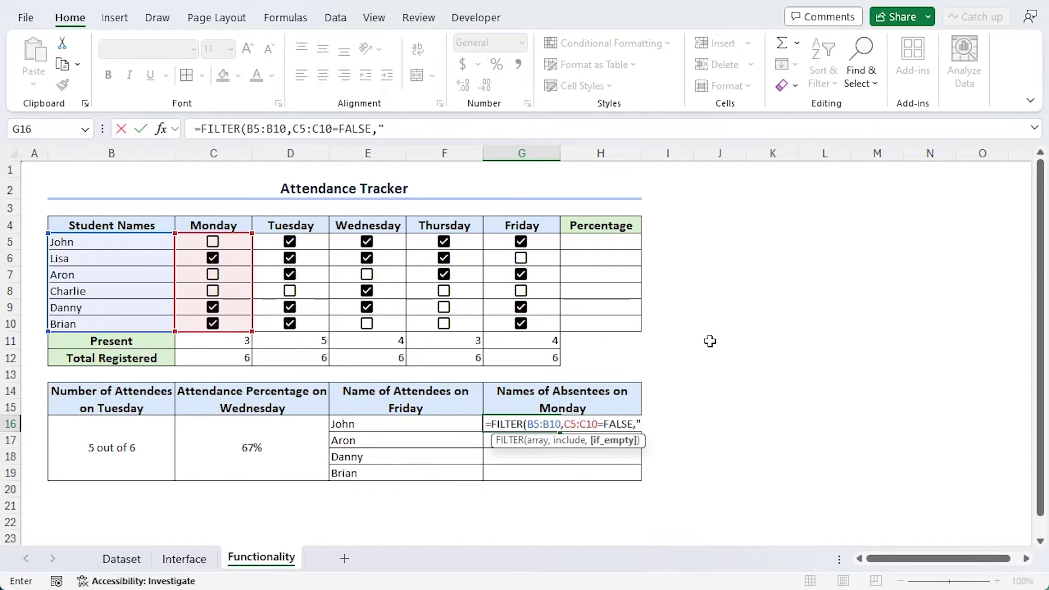
pyautogui.write('")')
pyautogui.press('Return')
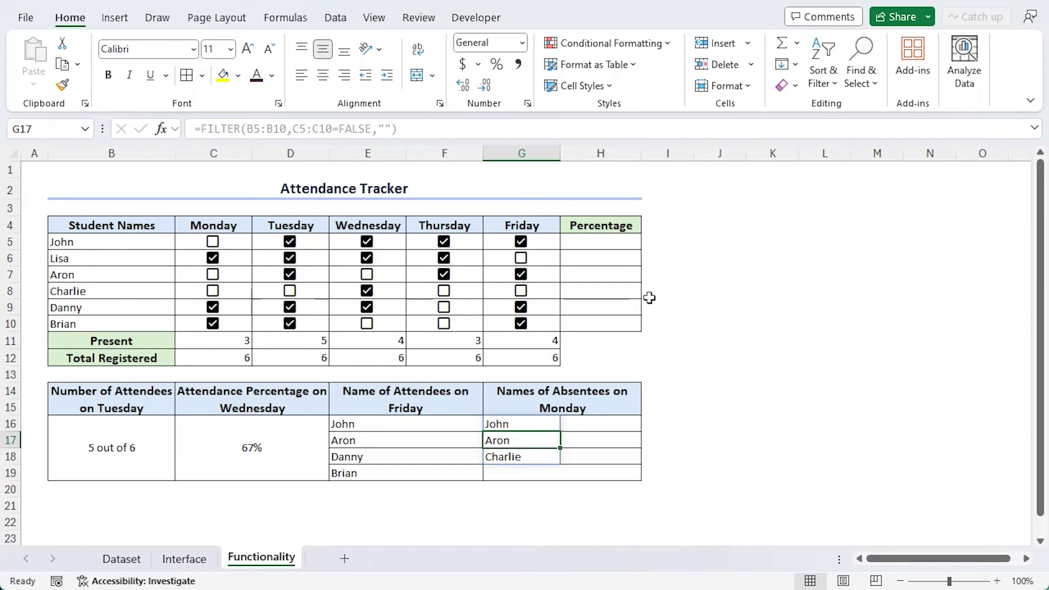
# Compute attendance in H5 with =COUNTIF(C5:G5,TRUE)/5 and fill it down to H10.
pyautogui.click(604, 241)
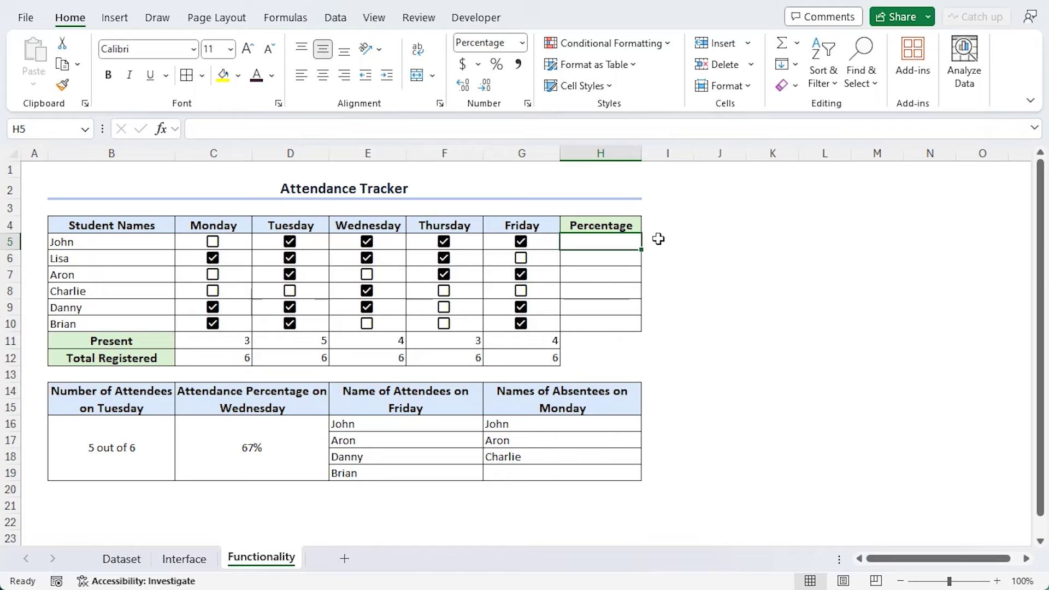
pyautogui.write('=COUNTIF(')
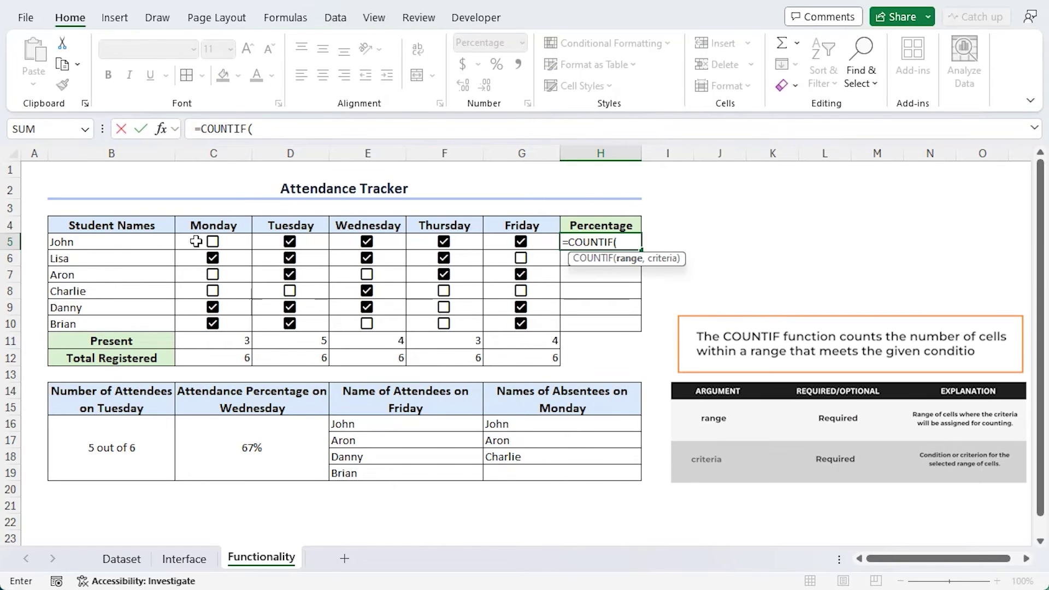
pyautogui.moveTo(196, 241); pyautogui.dragTo(507, 242)
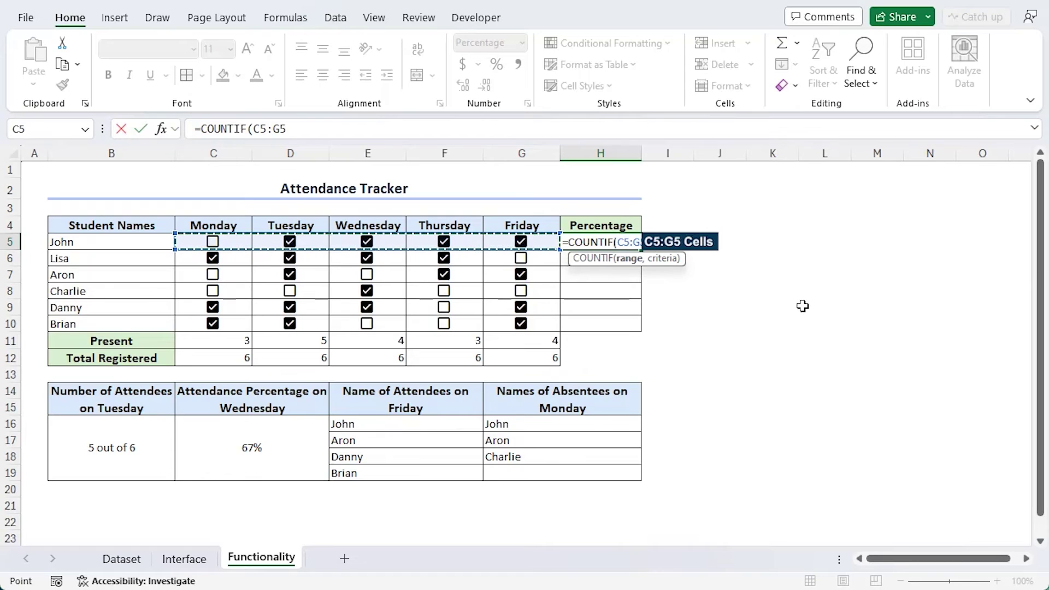
pyautogui.write(',')
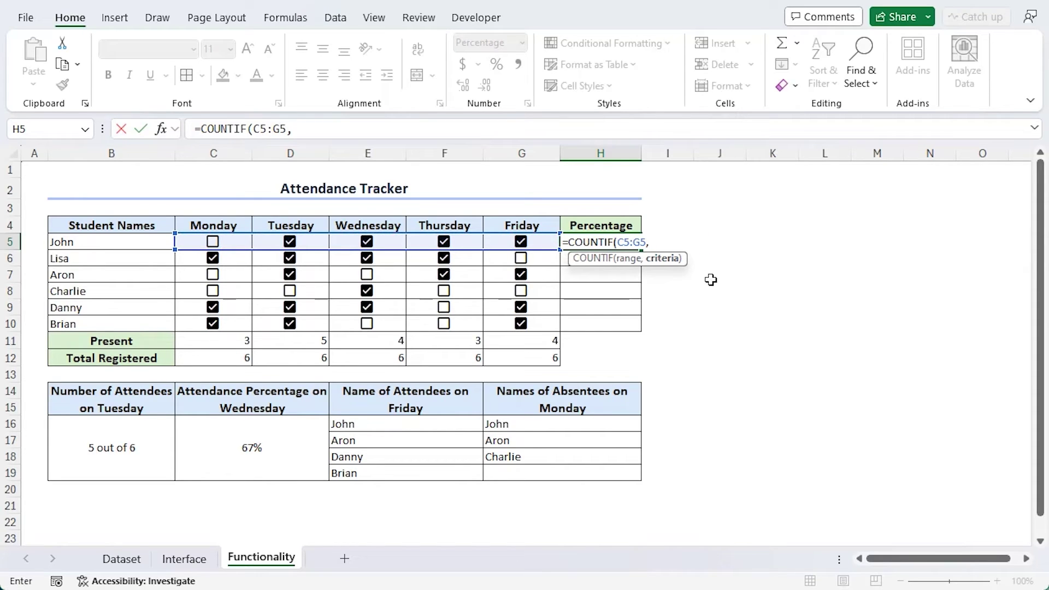
pyautogui.write('tru')
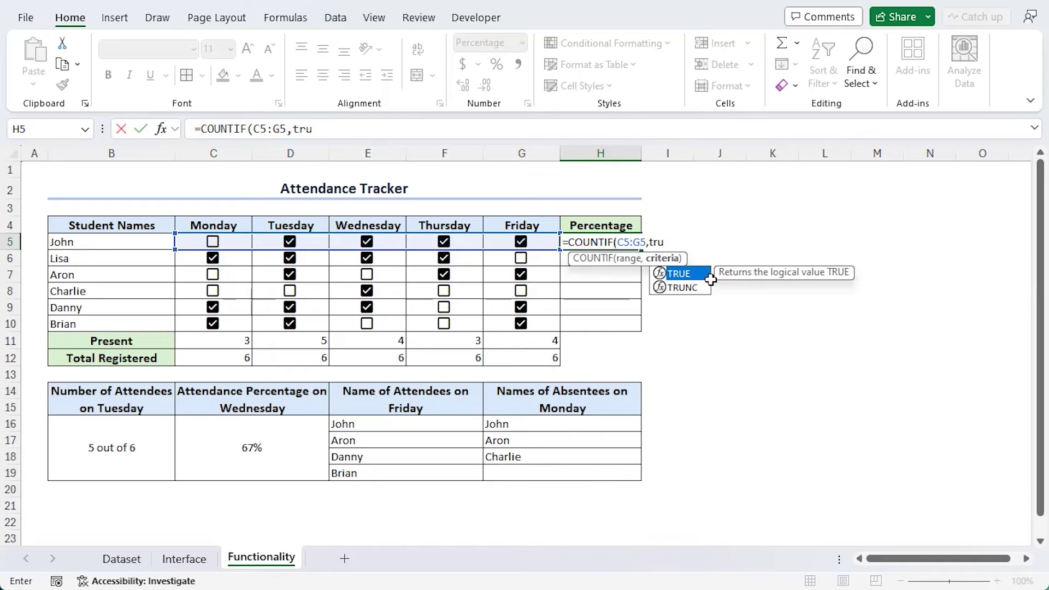
pyautogui.press('Tab')
pyautogui.write(')')
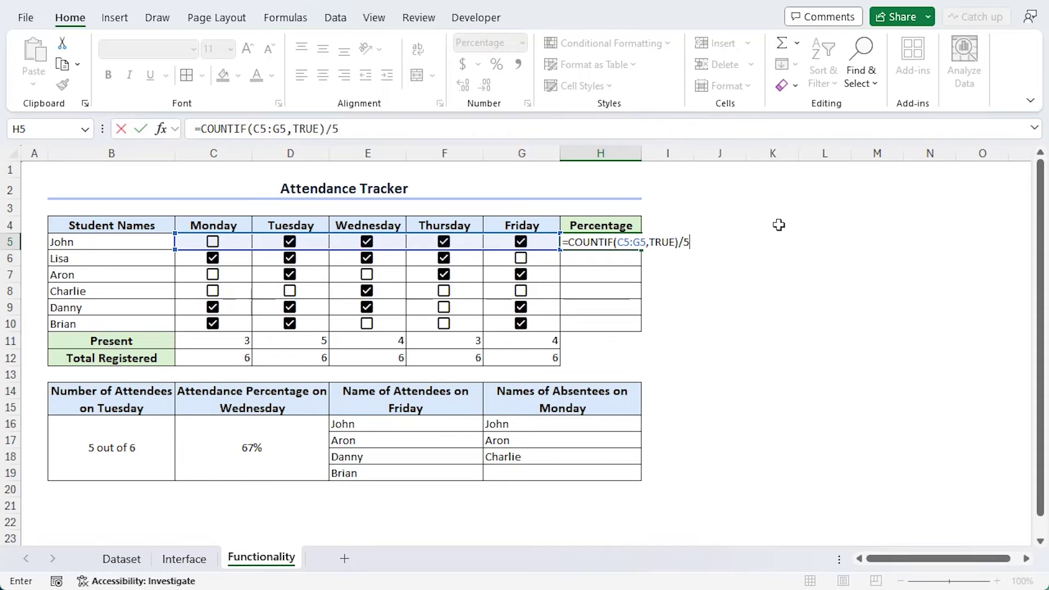
pyautogui.press('Return')
pyautogui.click(628, 244)
pyautogui.moveTo(641, 249); pyautogui.dragTo(648, 329)
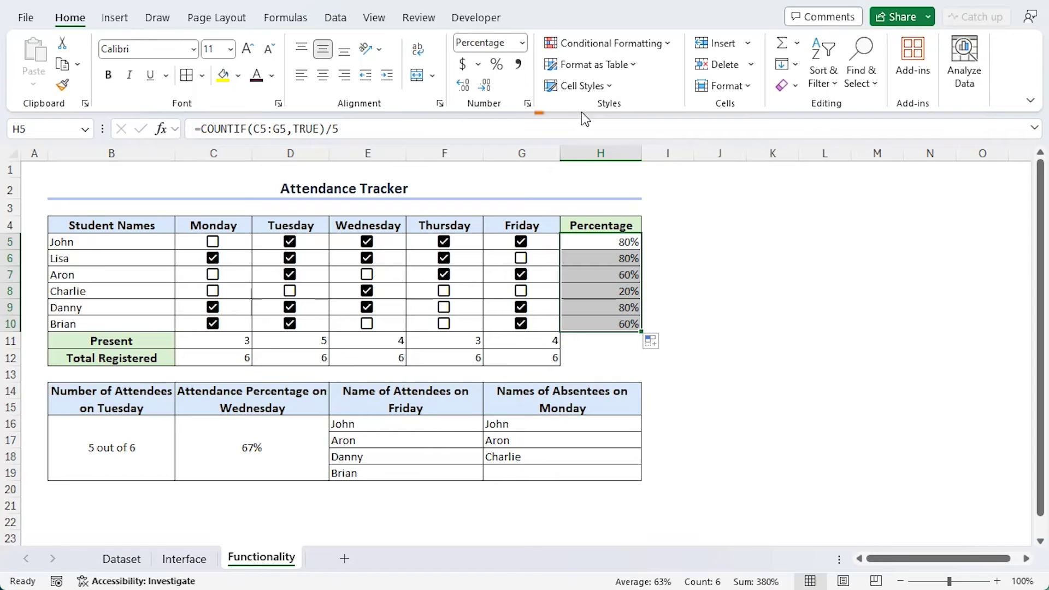
# Add green gradient data bars to the Percentage column, then tick John's Monday checkbox.
pyautogui.click(649, 48)
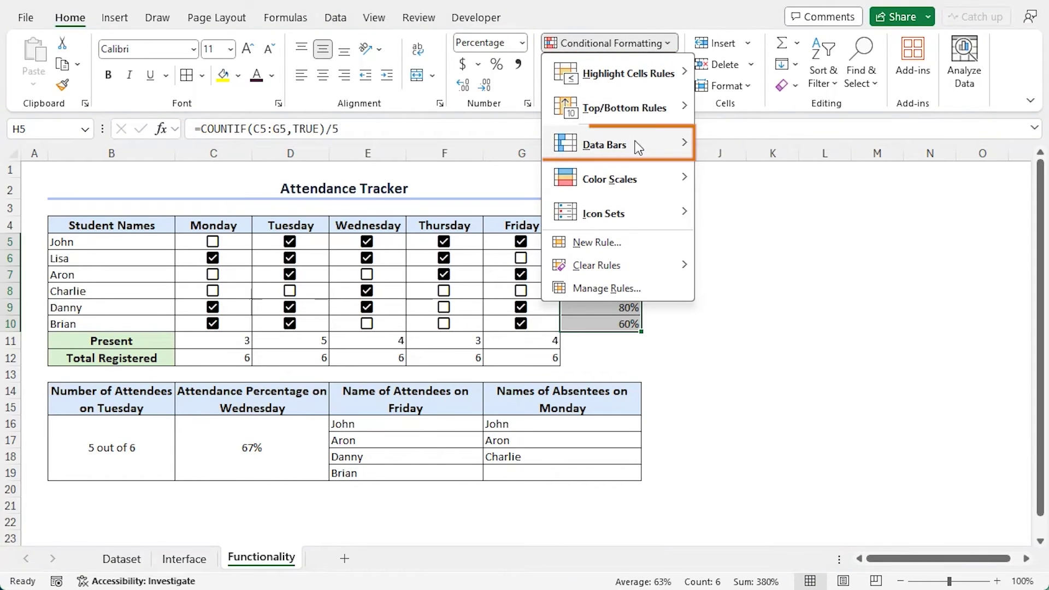
pyautogui.moveTo(638, 146)
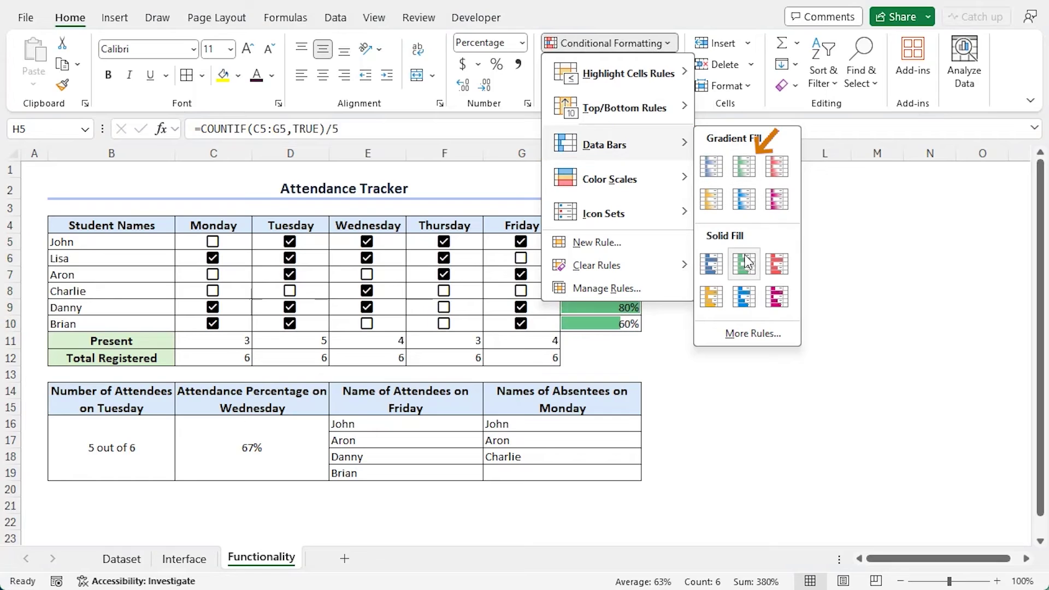
pyautogui.click(749, 171)
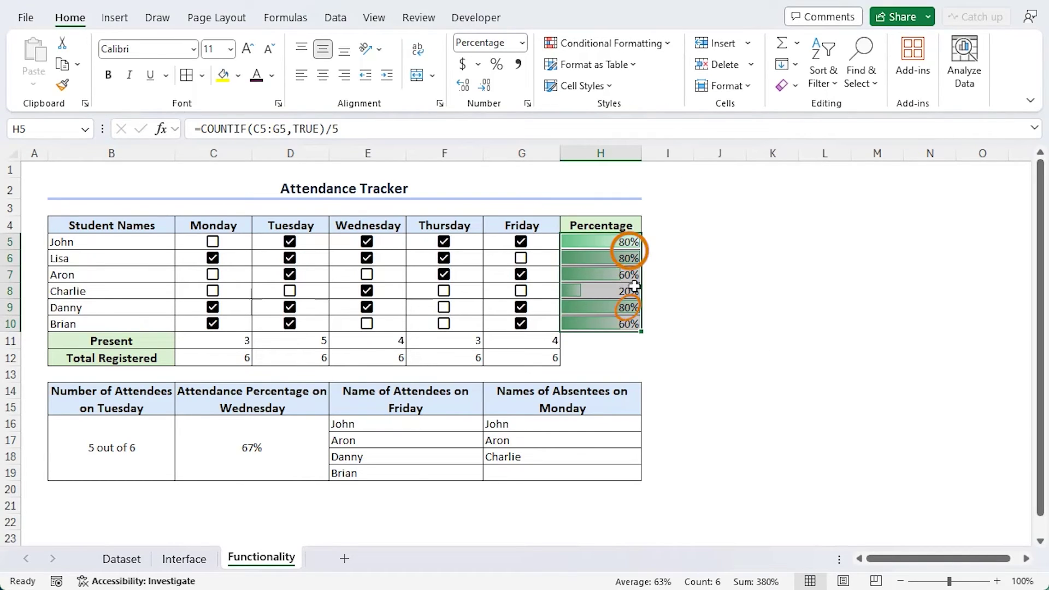
pyautogui.click(213, 242)
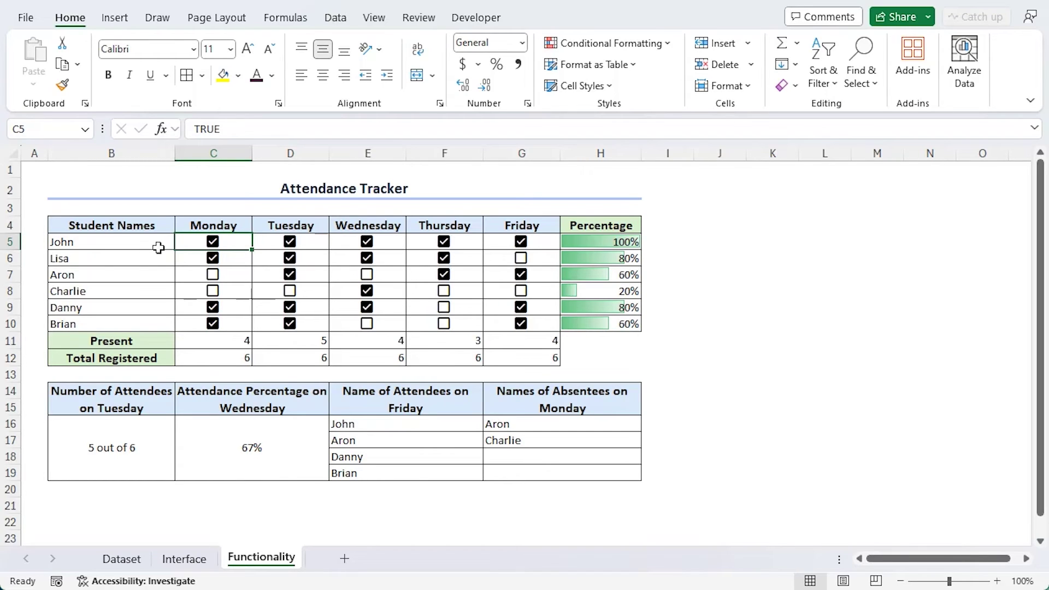
# Start a formula-based formatting rule on names B5:B10 using =C5.
pyautogui.moveTo(138, 243); pyautogui.dragTo(129, 318)
pyautogui.click(613, 45)
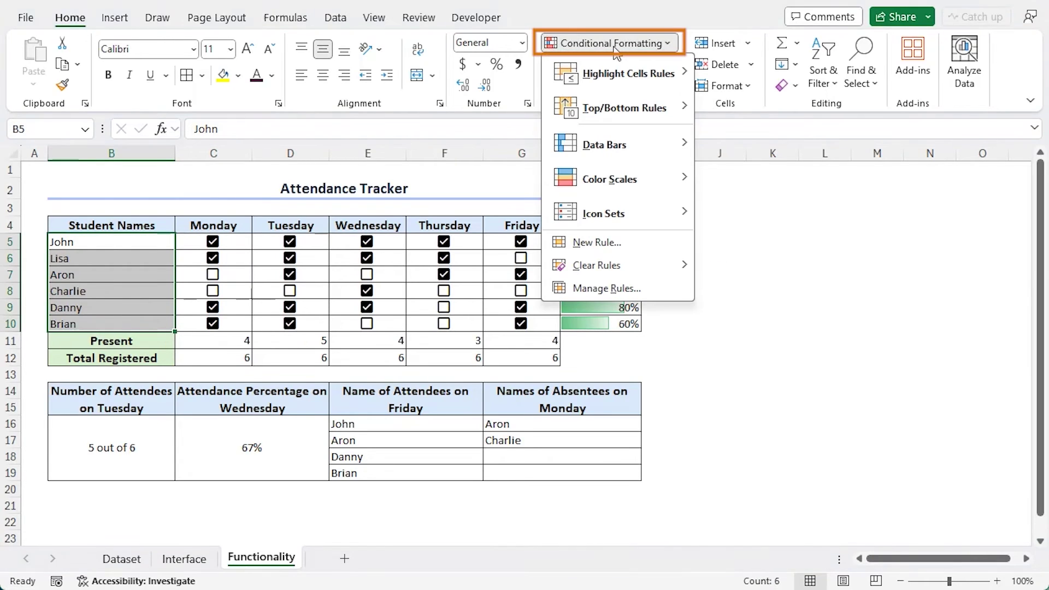
pyautogui.click(632, 241)
pyautogui.moveTo(562, 183); pyautogui.dragTo(844, 198)
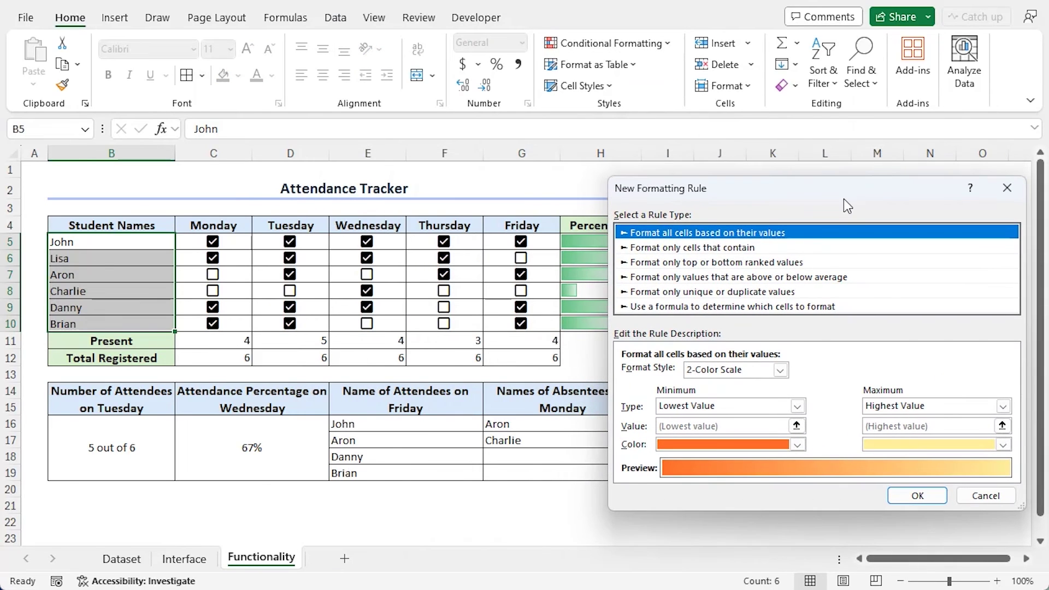
pyautogui.click(722, 308)
pyautogui.click(696, 372)
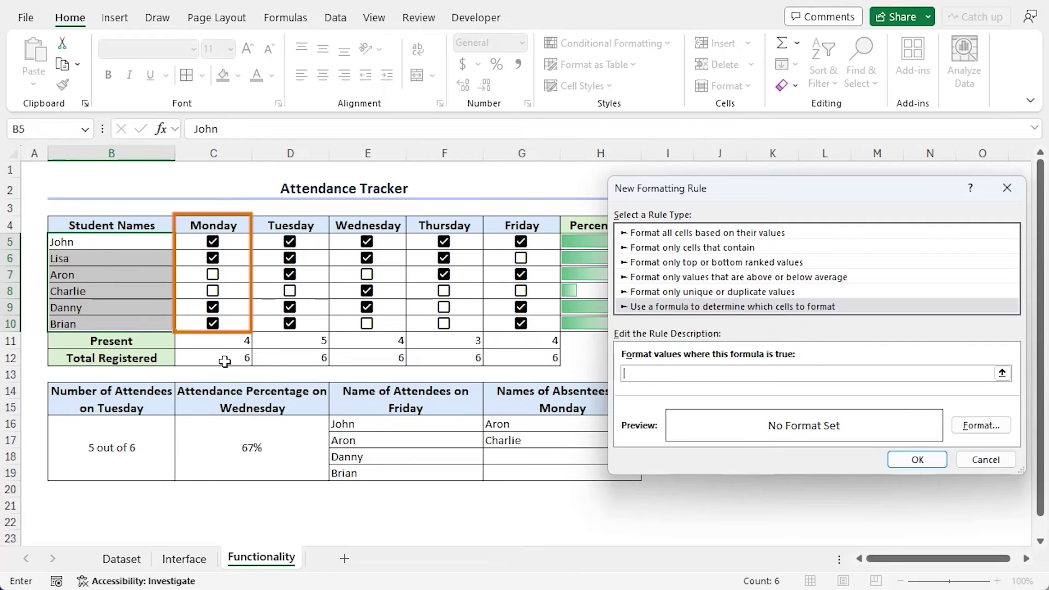
pyautogui.write('=')
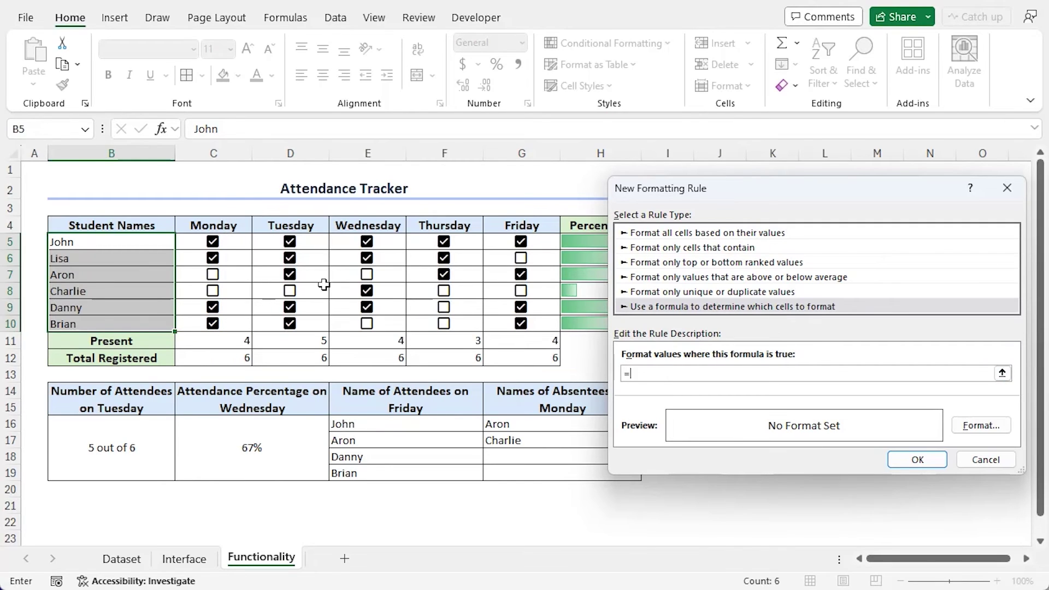
pyautogui.click(227, 239)
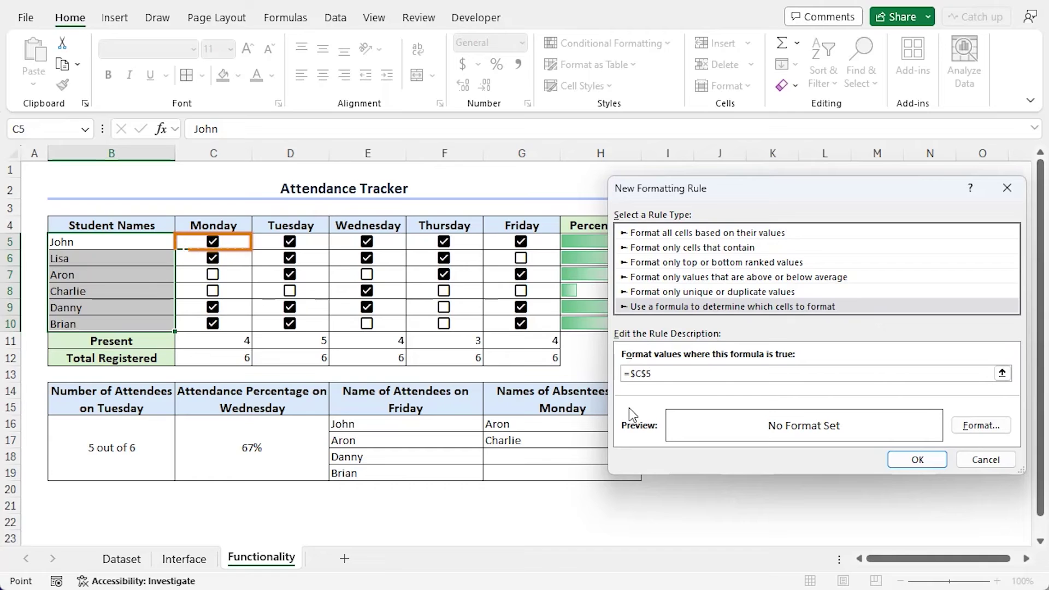
pyautogui.press('F4')
pyautogui.press('F4')
pyautogui.press('F4')
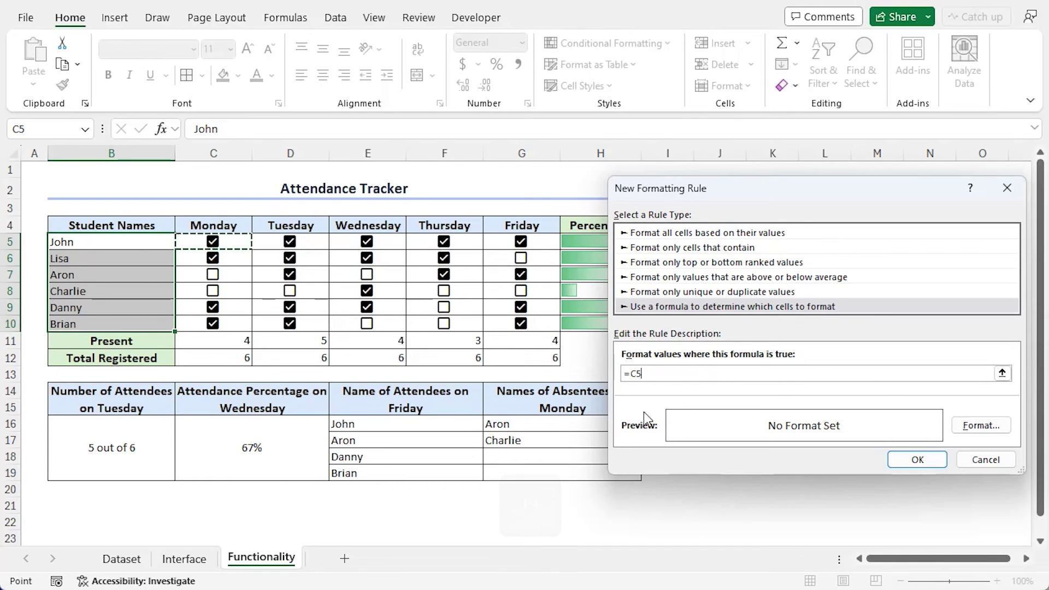
# Give the rule a light green fill, apply it, and untick Brian's Monday checkbox.
pyautogui.click(973, 427)
pyautogui.click(480, 127)
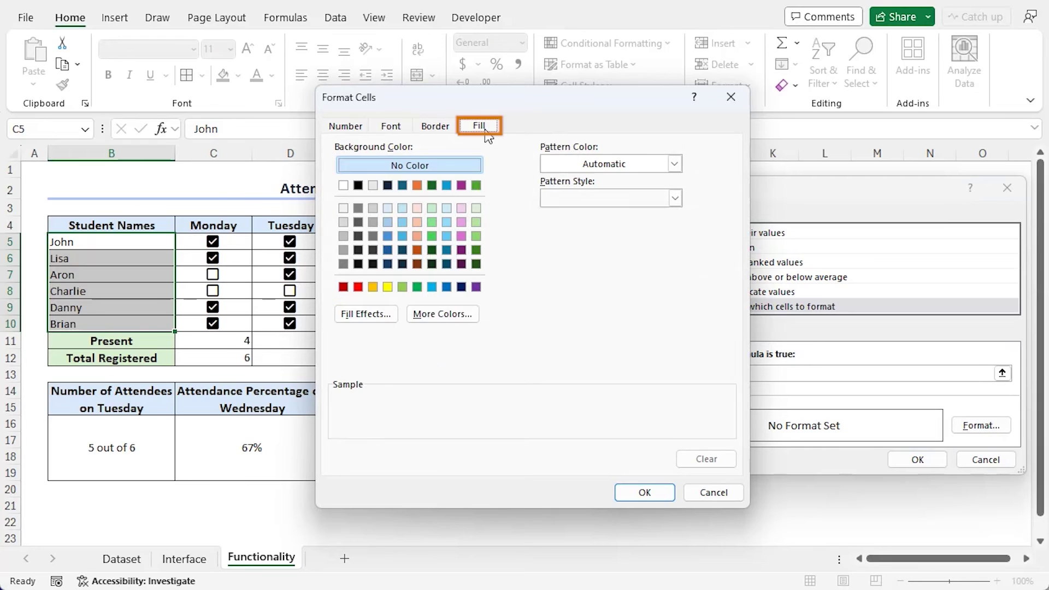
pyautogui.click(476, 207)
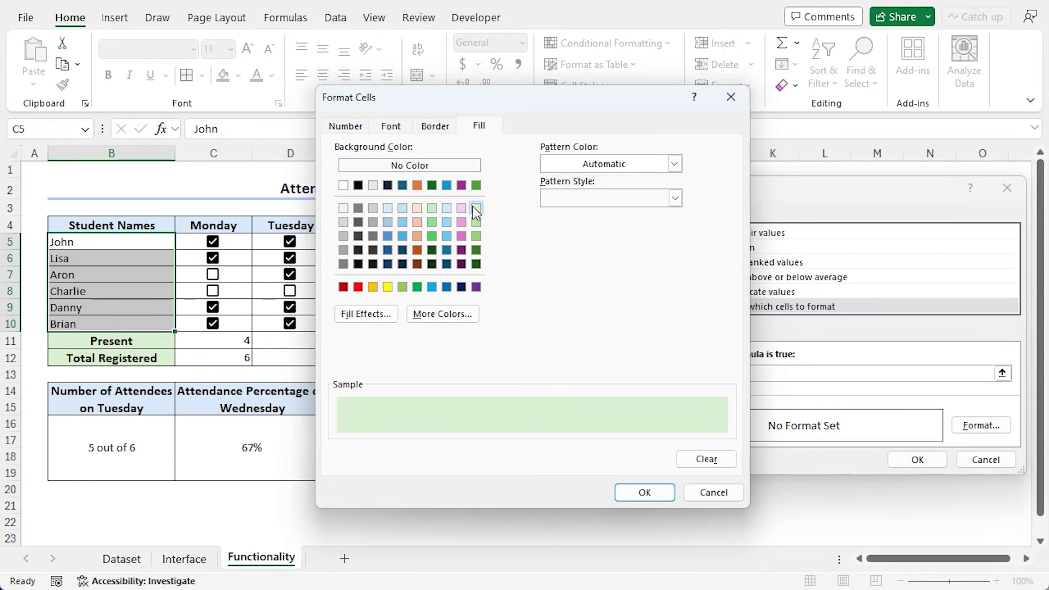
pyautogui.click(634, 493)
pyautogui.click(930, 461)
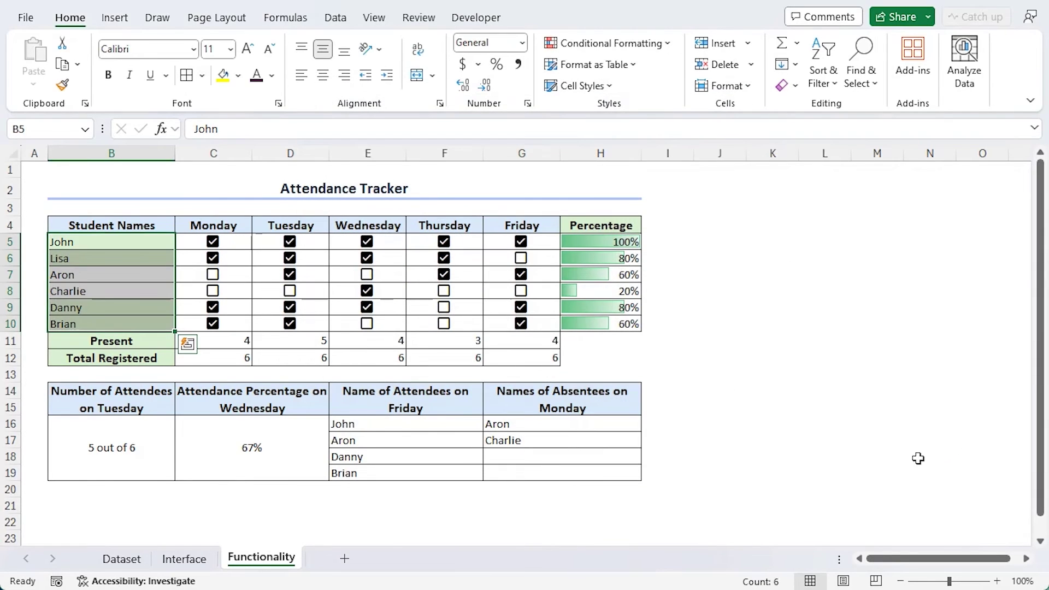
pyautogui.click(747, 345)
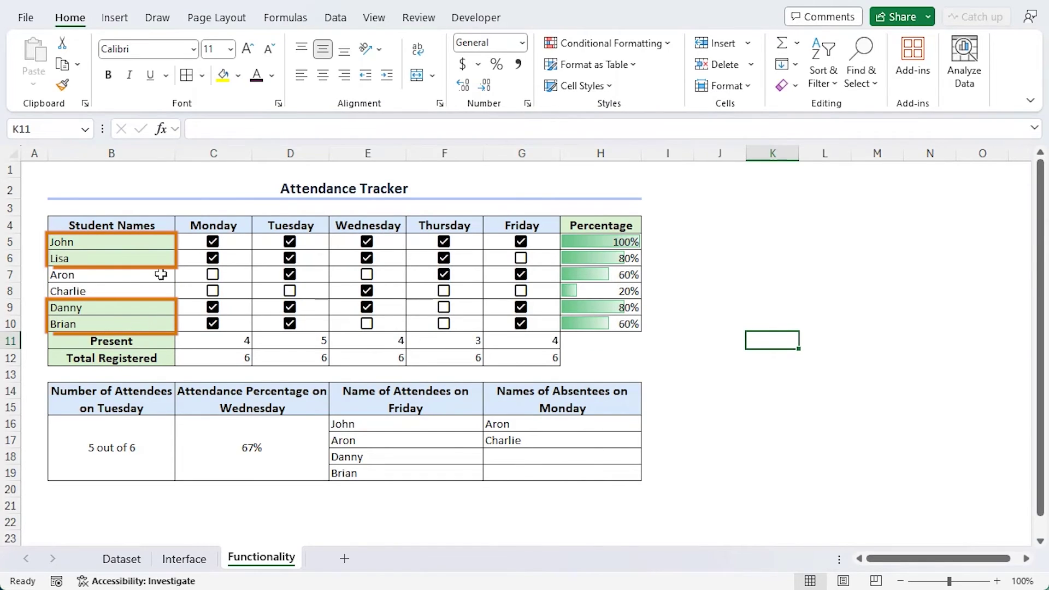
pyautogui.click(211, 327)
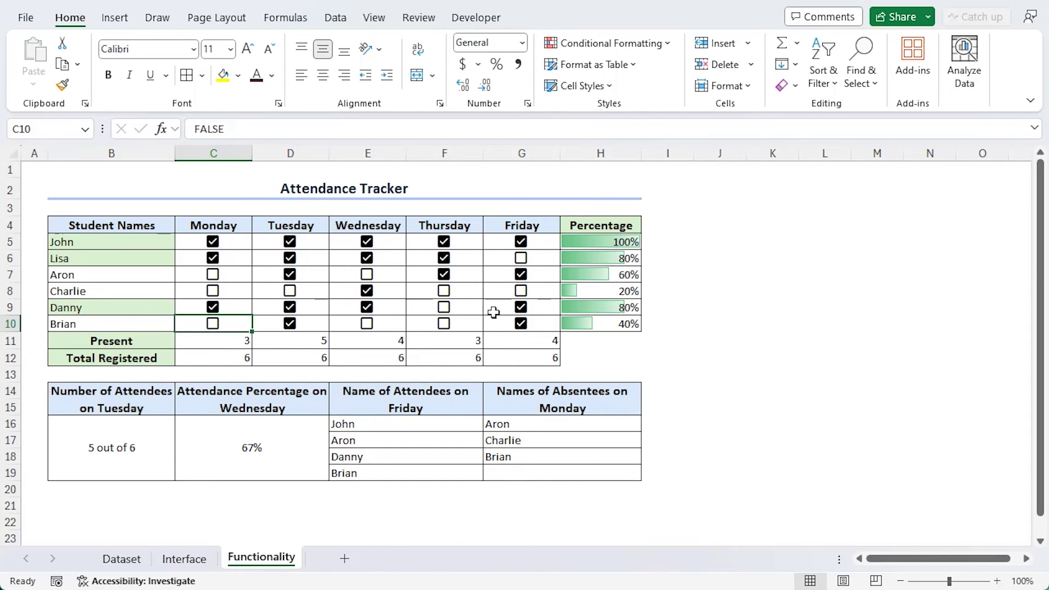
pyautogui.moveTo(109, 240); pyautogui.dragTo(106, 322)
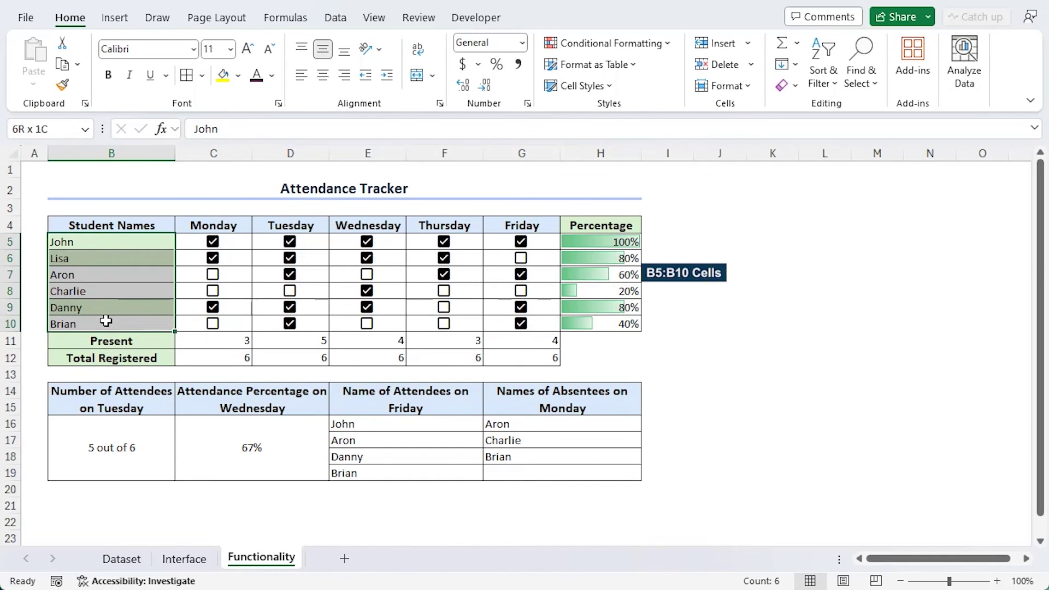
# Add a =G5=false formatting rule that strikes through names of students unticked on Friday.
pyautogui.click(622, 44)
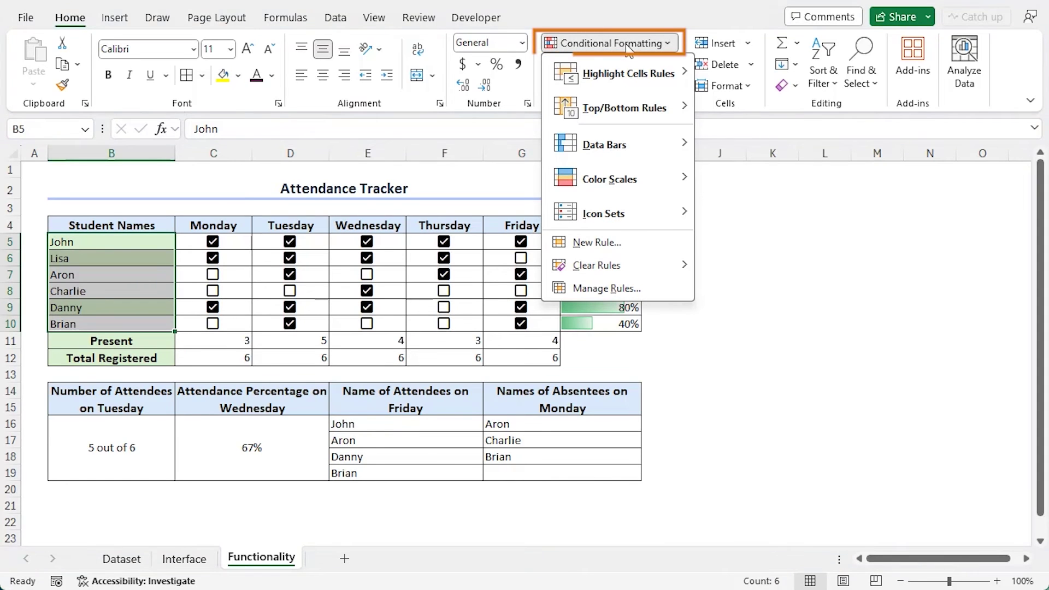
pyautogui.click(655, 240)
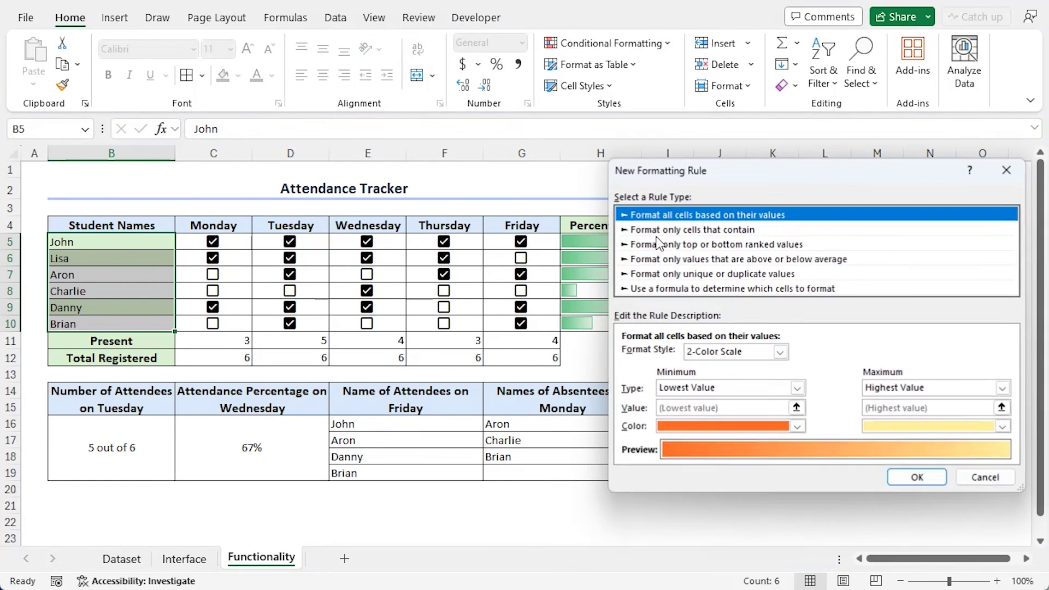
pyautogui.click(694, 290)
pyautogui.click(767, 356)
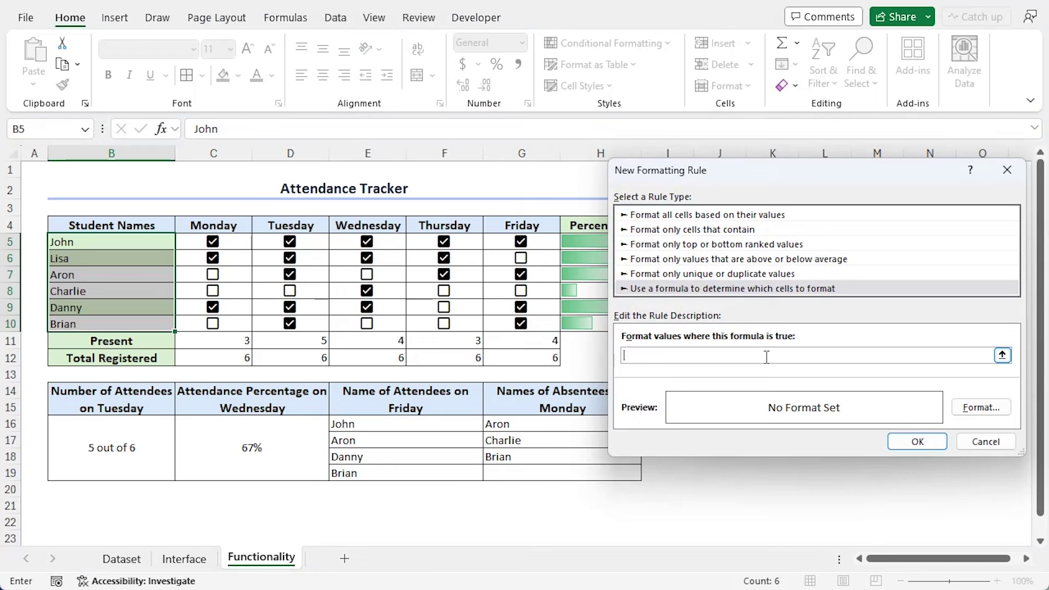
pyautogui.click(521, 241)
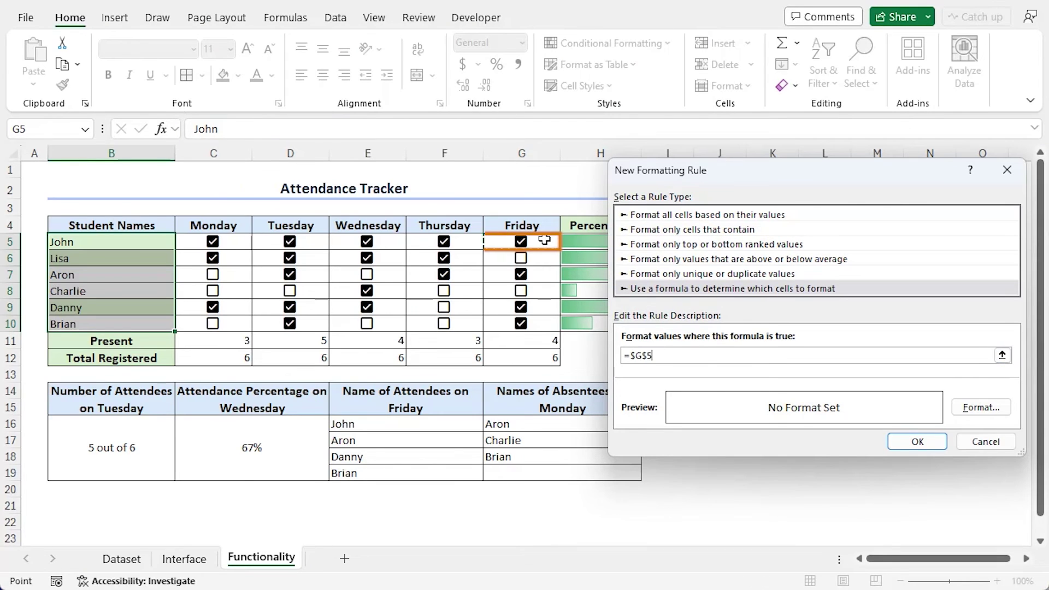
pyautogui.press('F4')
pyautogui.press('F4')
pyautogui.press('F4')
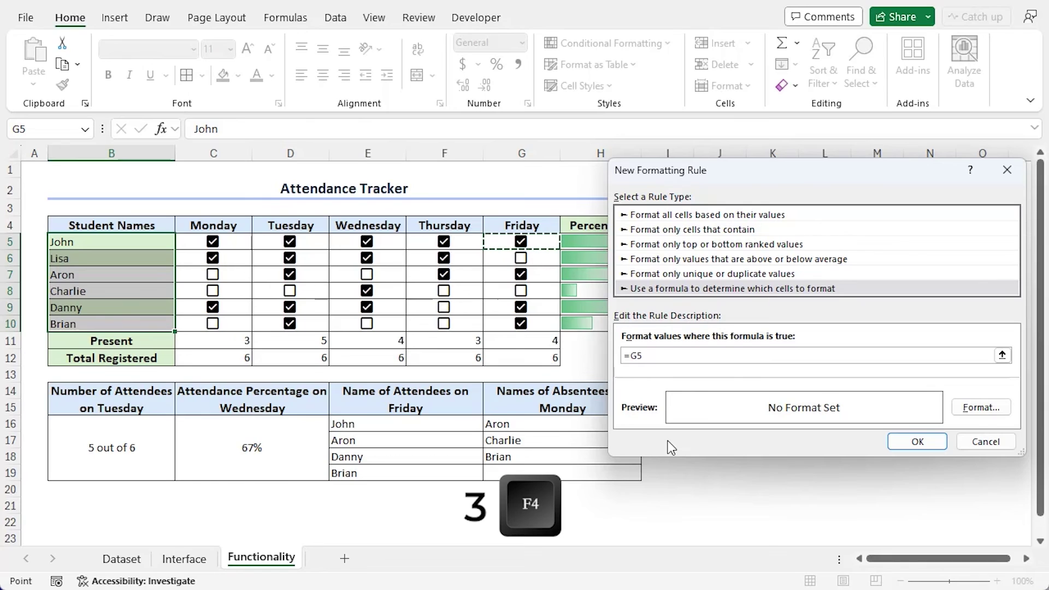
pyautogui.write('=false')
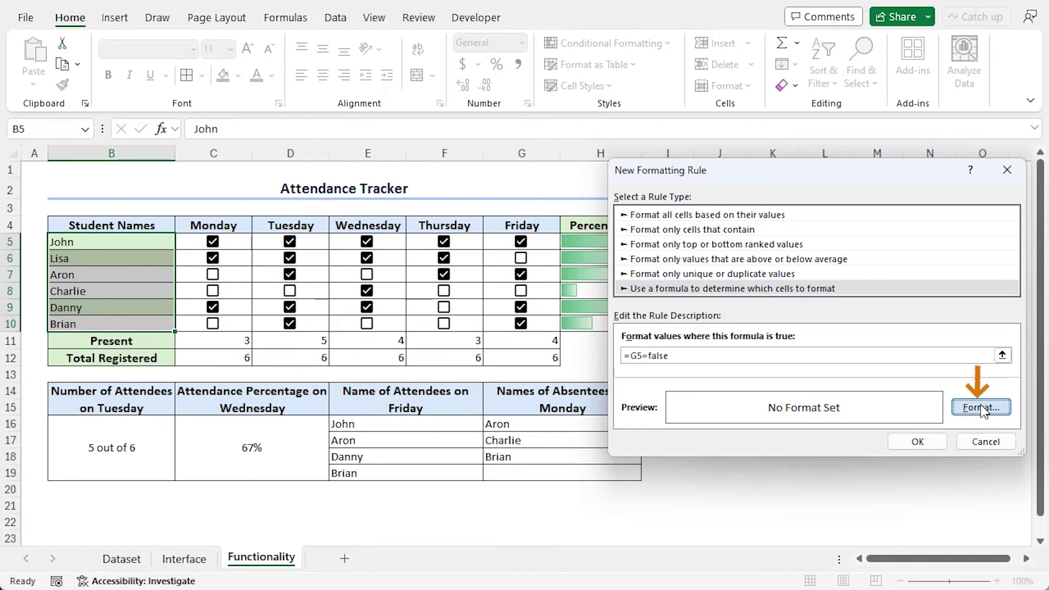
pyautogui.click(980, 407)
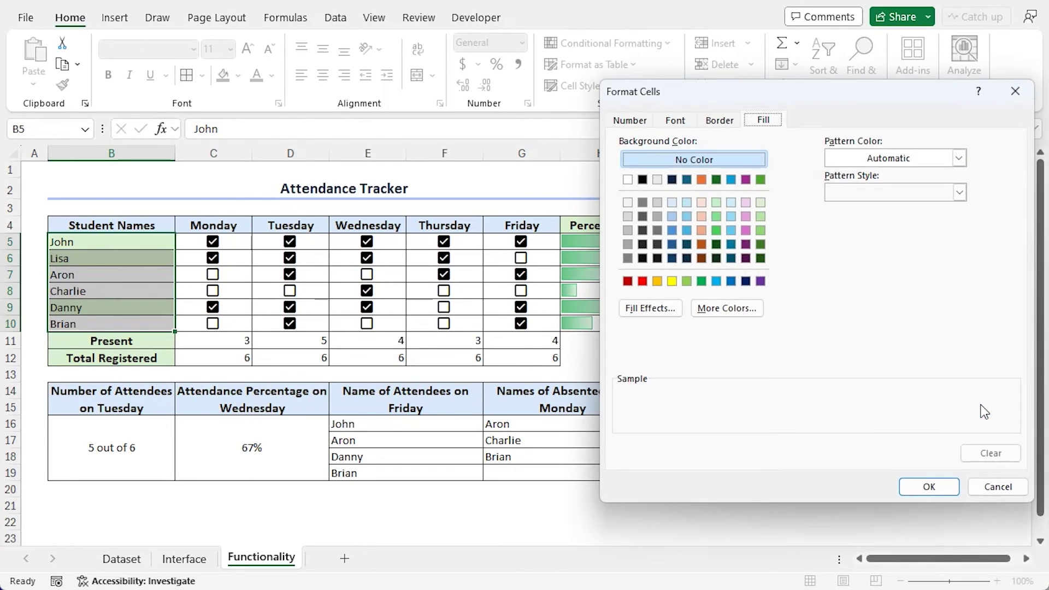
pyautogui.click(676, 121)
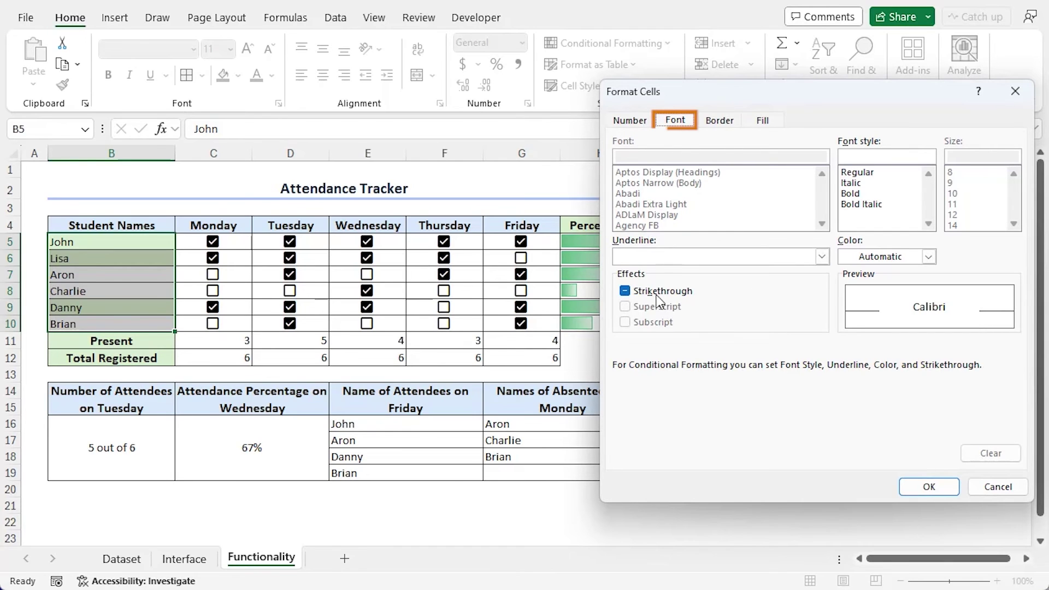
pyautogui.click(936, 487)
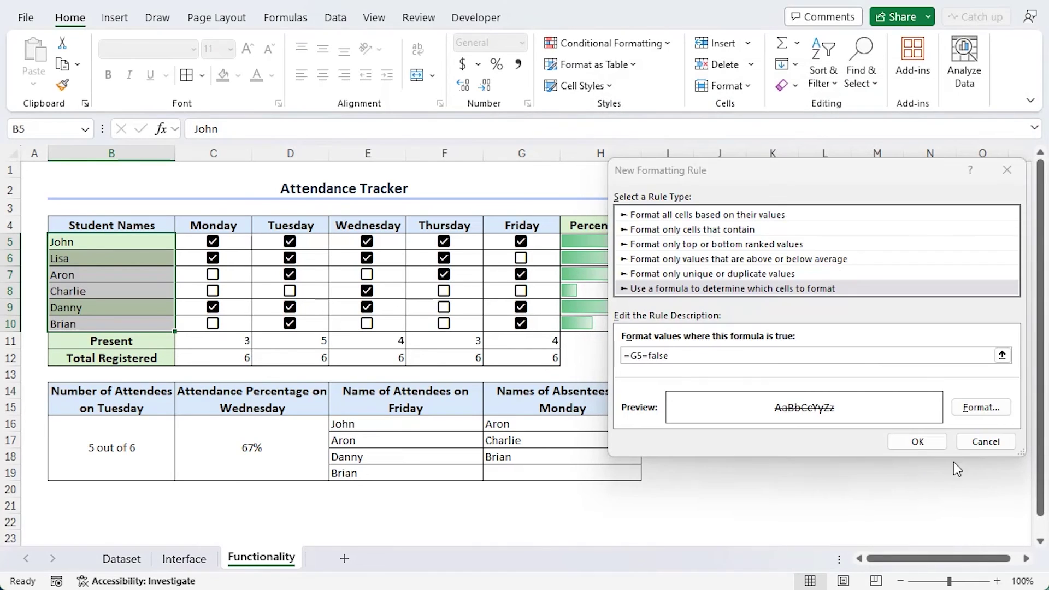
pyautogui.click(917, 441)
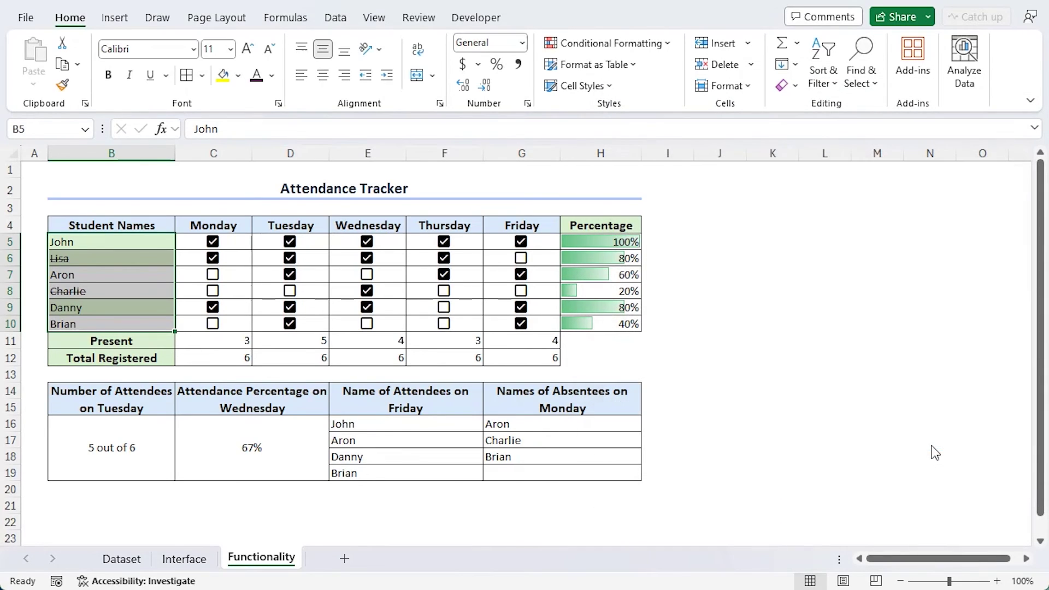
# Deselect the names and untick Brian's Friday checkbox, striking his name through at 20%.
pyautogui.click(770, 401)
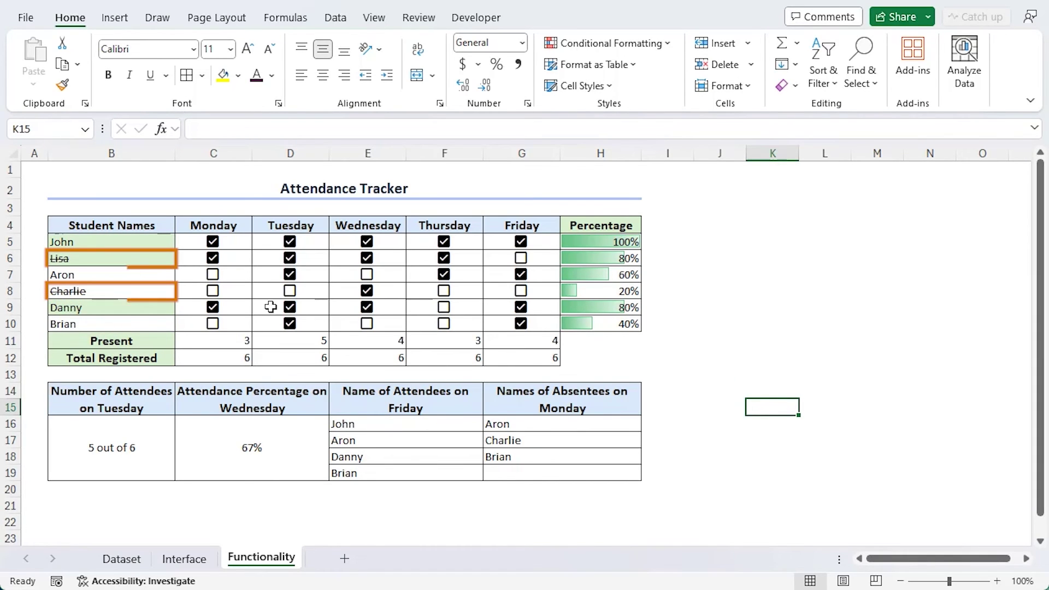
pyautogui.click(520, 325)
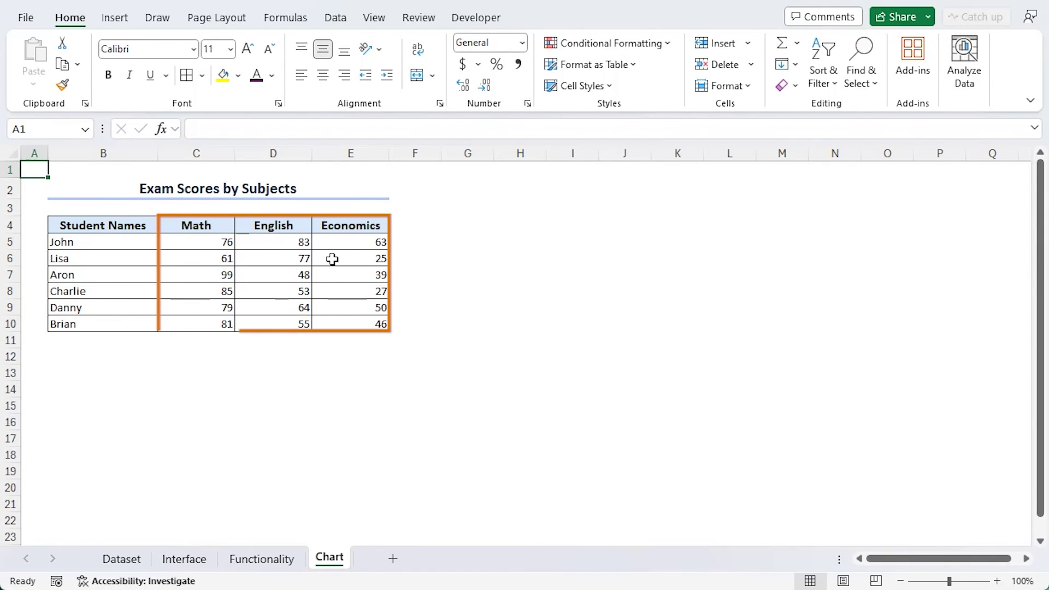
# Insert checkboxes below the Math, English and Economics scores in row 11.
pyautogui.moveTo(184, 342)
pyautogui.mouseDown()
pyautogui.moveTo(275, 322)
pyautogui.moveTo(345, 321)
pyautogui.moveTo(344, 334)
pyautogui.mouseUp()
pyautogui.click(116, 17)
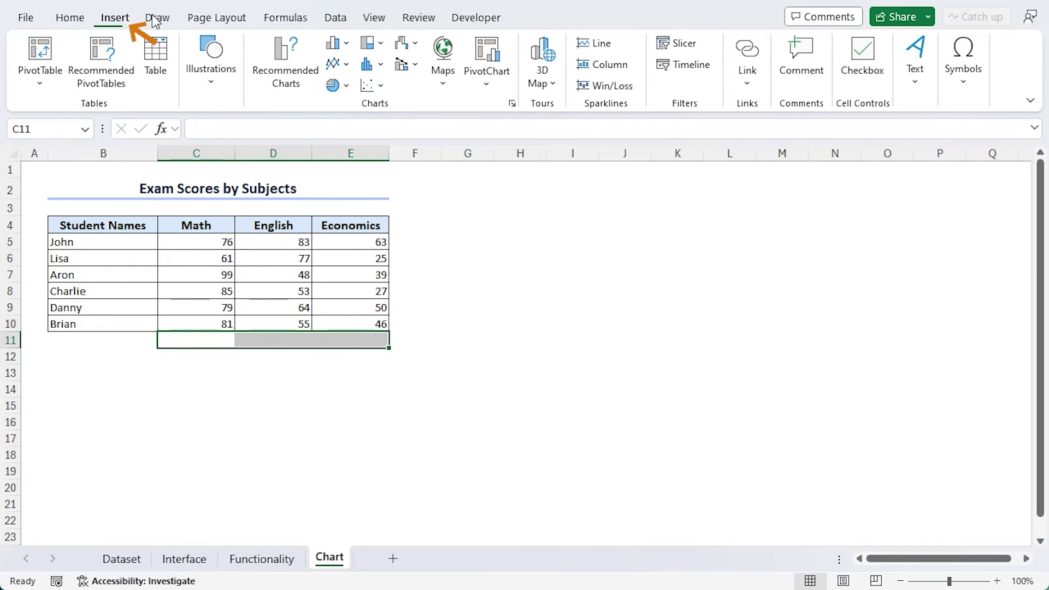
pyautogui.click(861, 74)
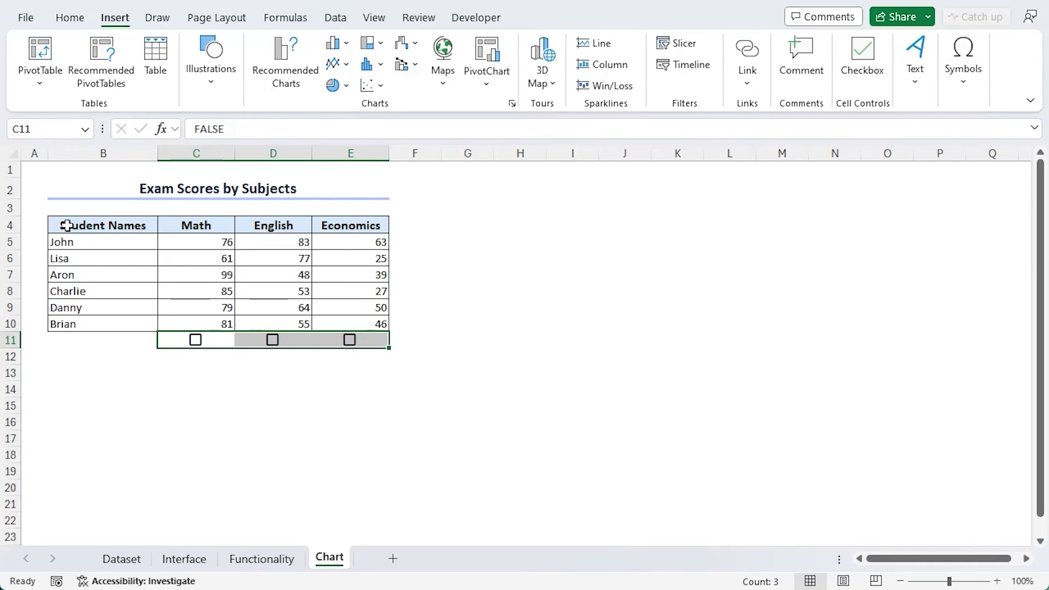
# Copy the score table B4:E10 to B13 and clear the copied scores in C14:E19.
pyautogui.moveTo(67, 225); pyautogui.dragTo(331, 320)
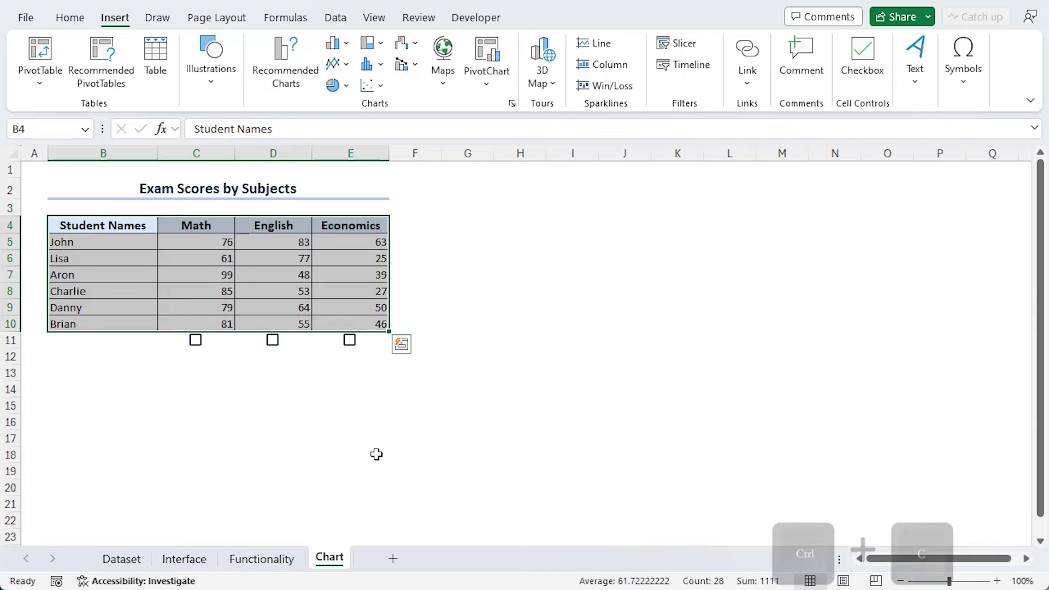
pyautogui.hotkey('ctrl', 'c')
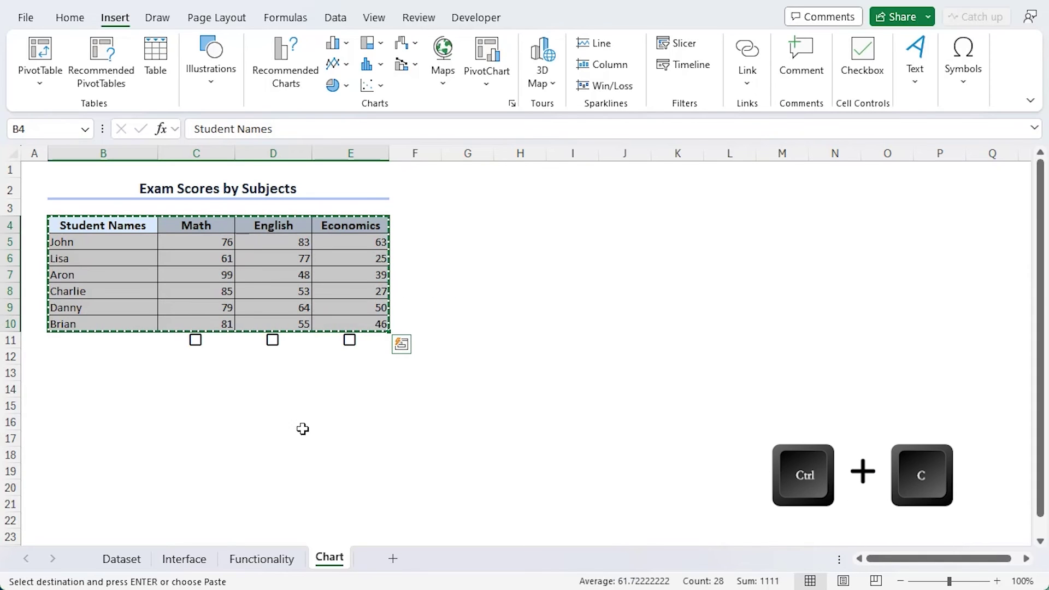
pyautogui.click(71, 370)
pyautogui.hotkey('ctrl', 'v')
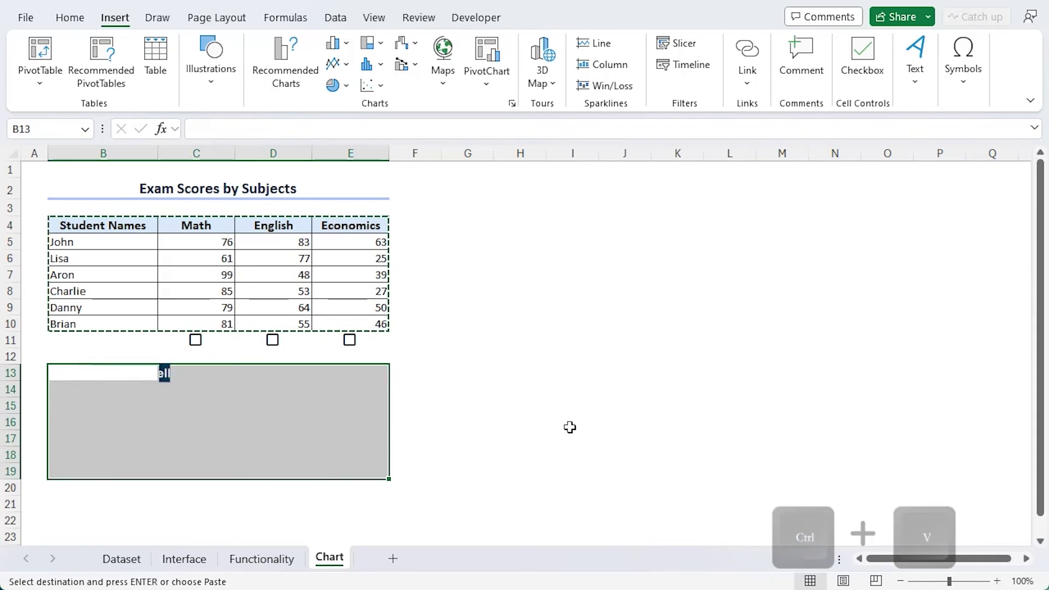
pyautogui.press('Escape')
pyautogui.moveTo(201, 390); pyautogui.dragTo(353, 472)
pyautogui.press('Delete')
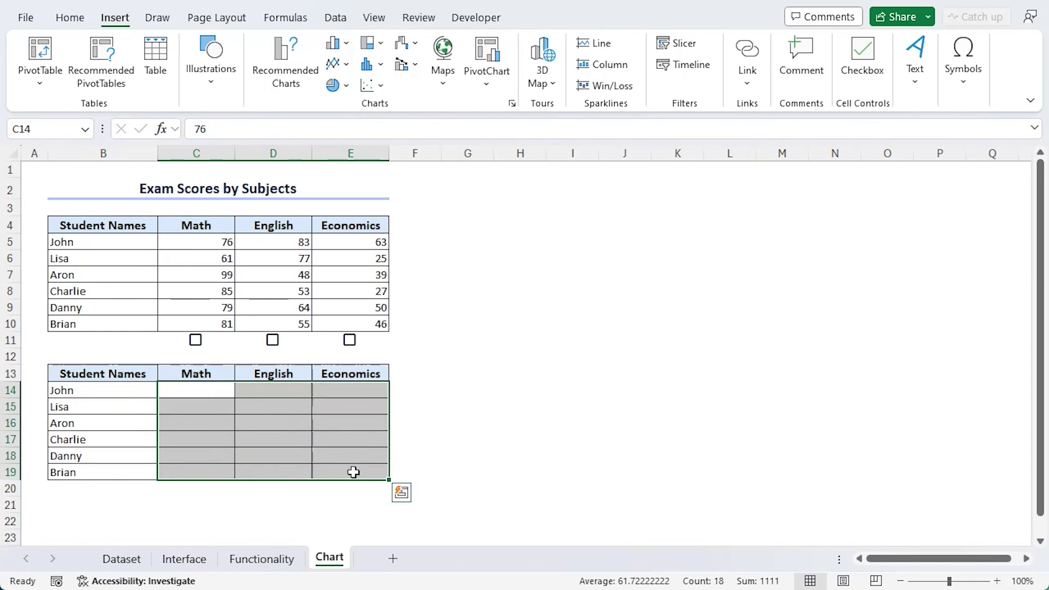
# Enter =IF(C11,C5:C10,"") in C14 so Math scores show only when C11 is ticked.
pyautogui.click(199, 389)
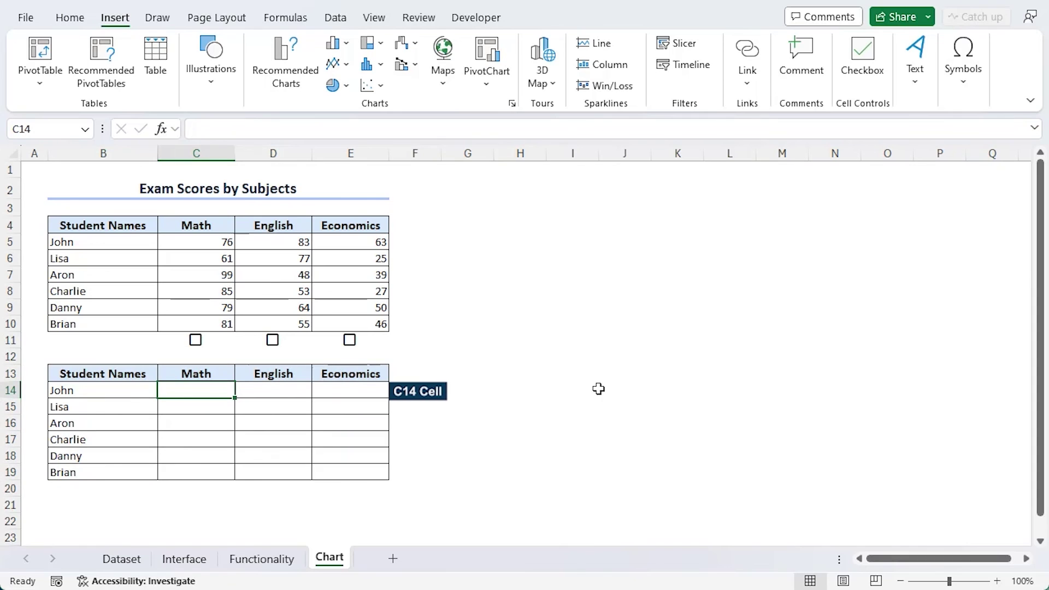
pyautogui.write('=IF(')
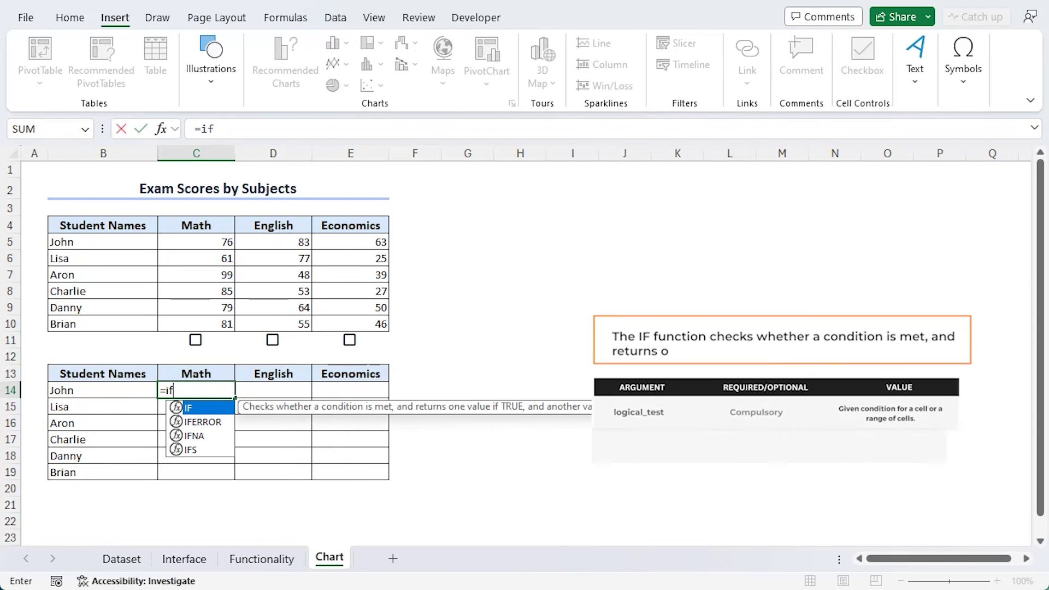
pyautogui.click(211, 342)
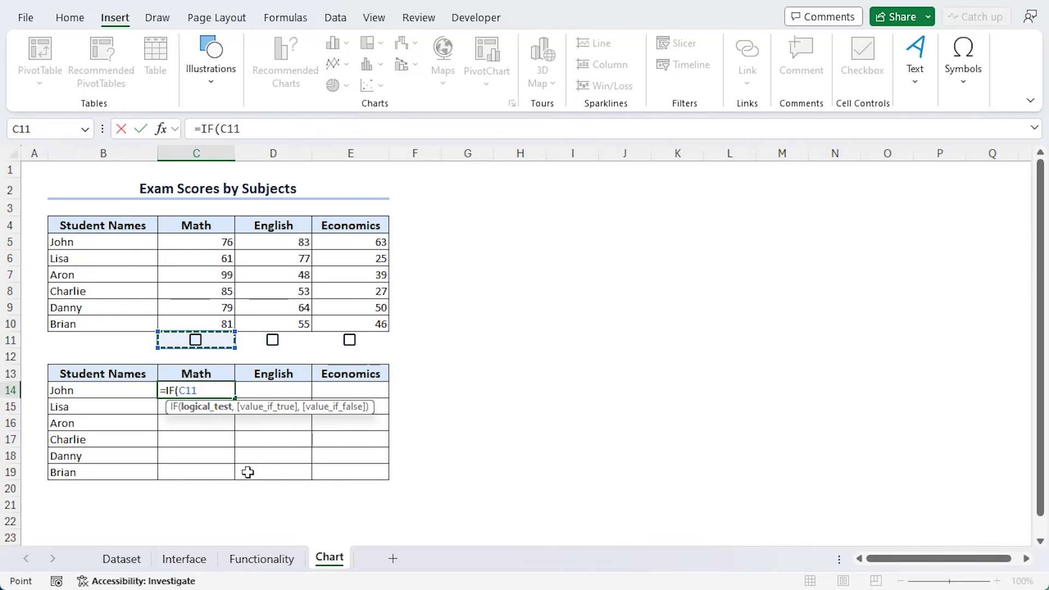
pyautogui.write(',')
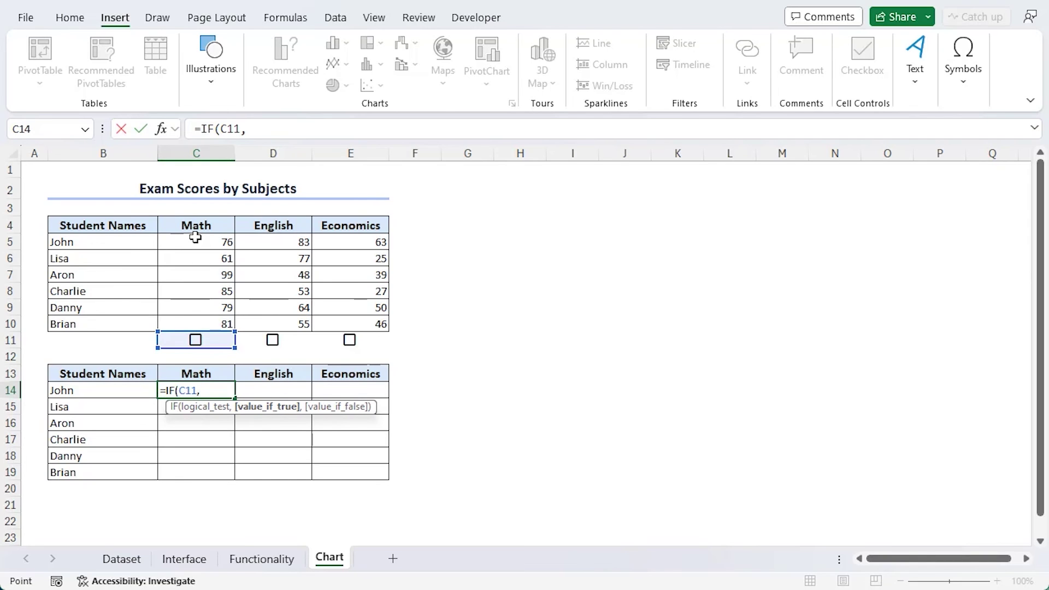
pyautogui.moveTo(195, 237); pyautogui.dragTo(193, 323)
pyautogui.write(',')
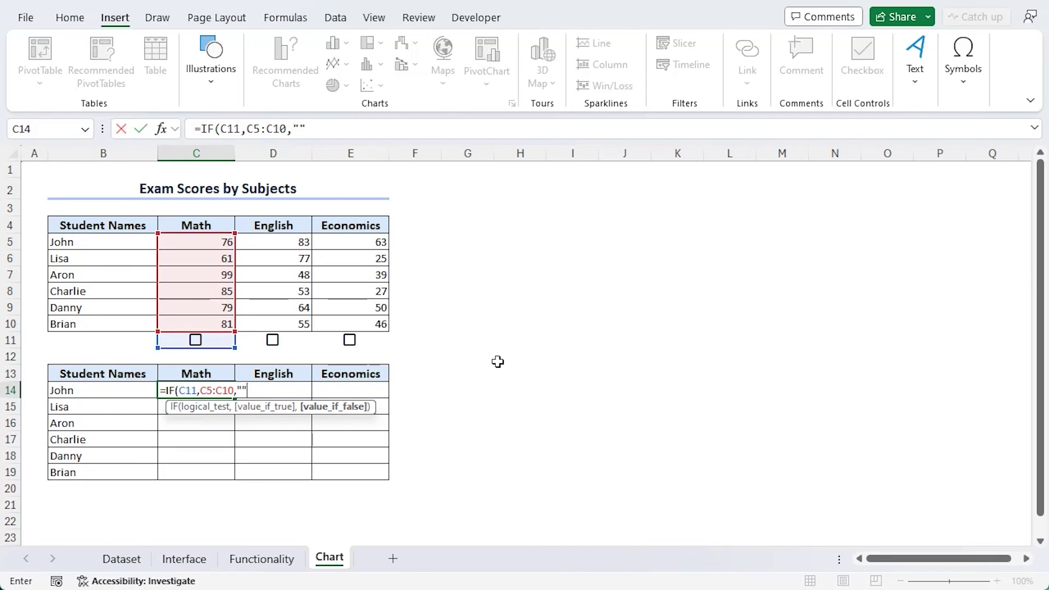
pyautogui.press('Return')
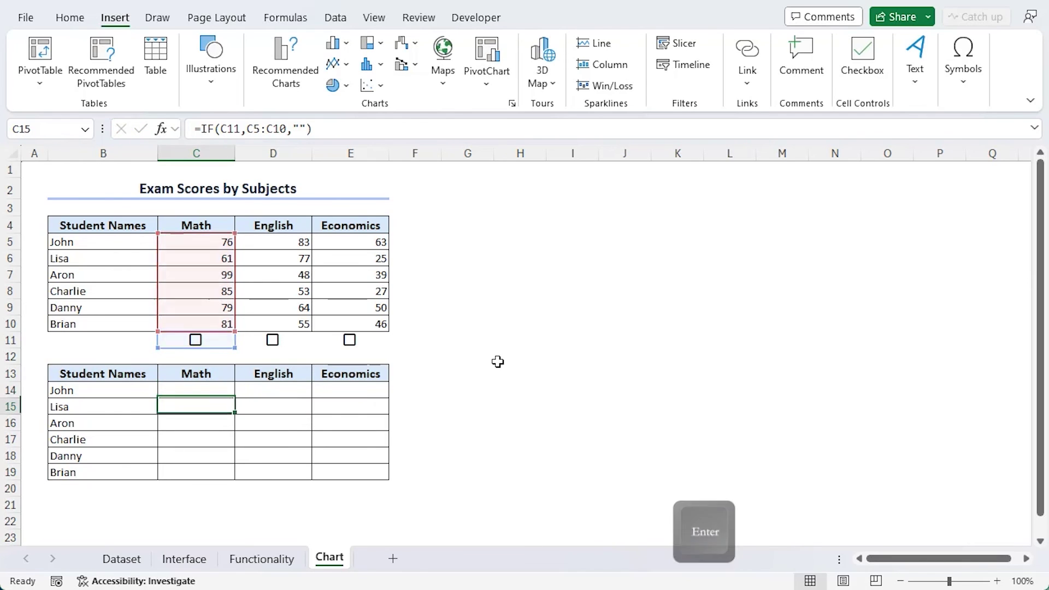
# Tick the Math, English and Economics checkboxes in C11:E11.
pyautogui.click(196, 340)
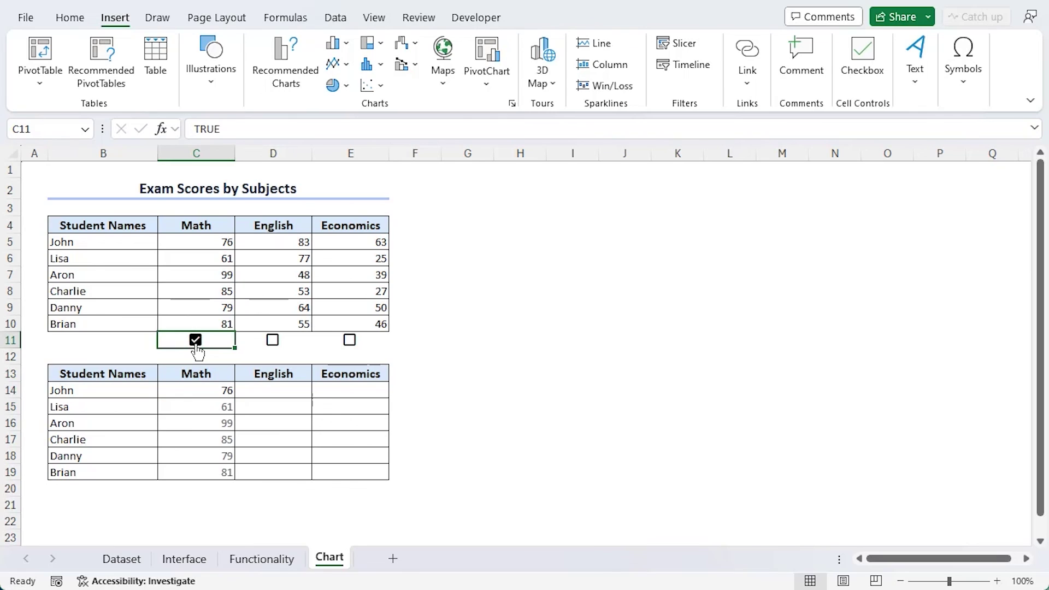
pyautogui.click(272, 340)
pyautogui.click(349, 341)
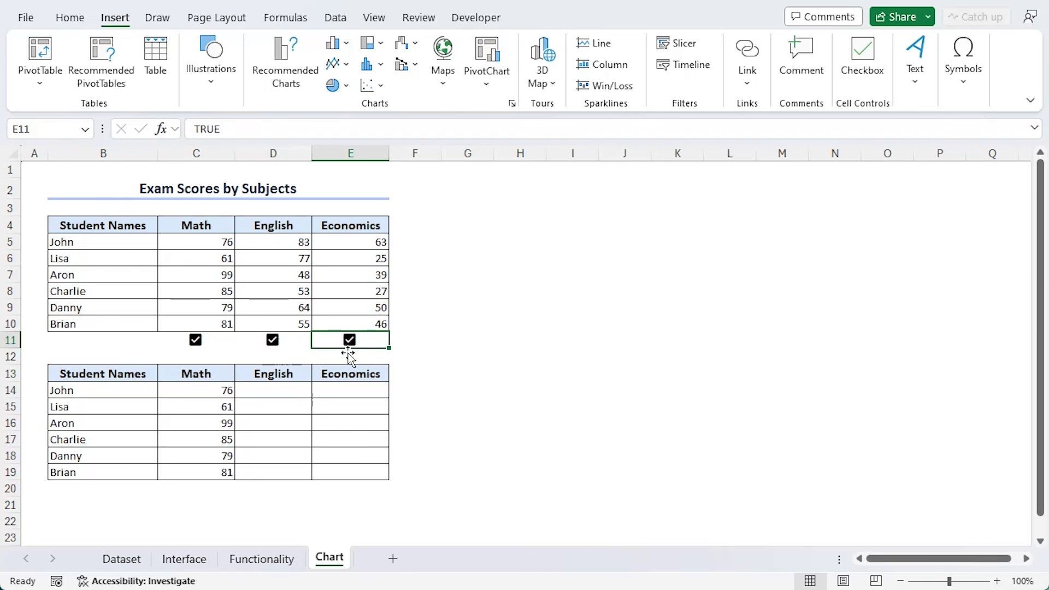
# Fill the C14 formula across to E14, then test by unticking and reticking English.
pyautogui.click(203, 389)
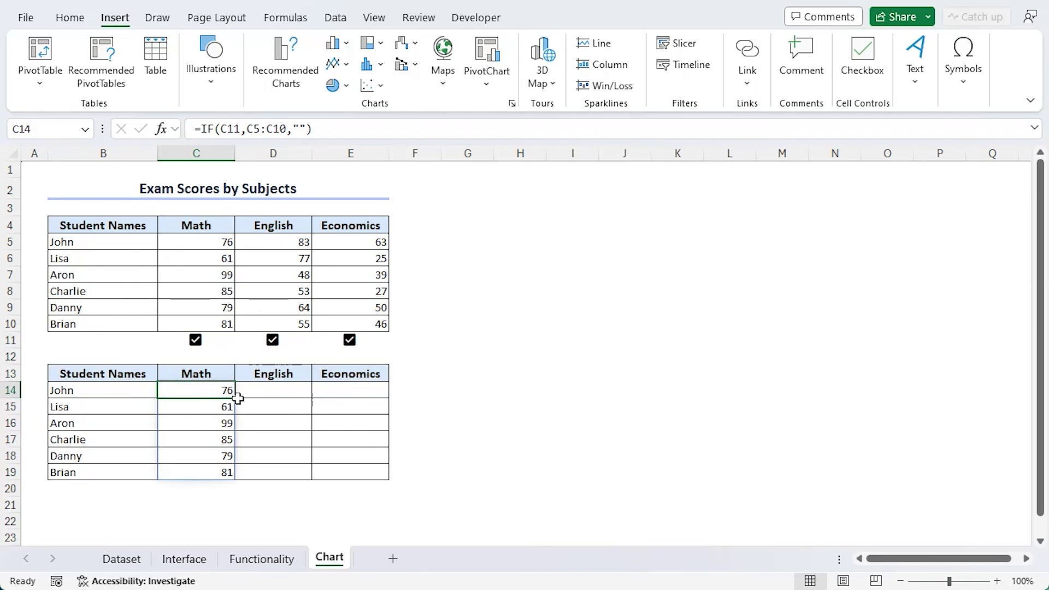
pyautogui.moveTo(235, 398); pyautogui.dragTo(388, 396)
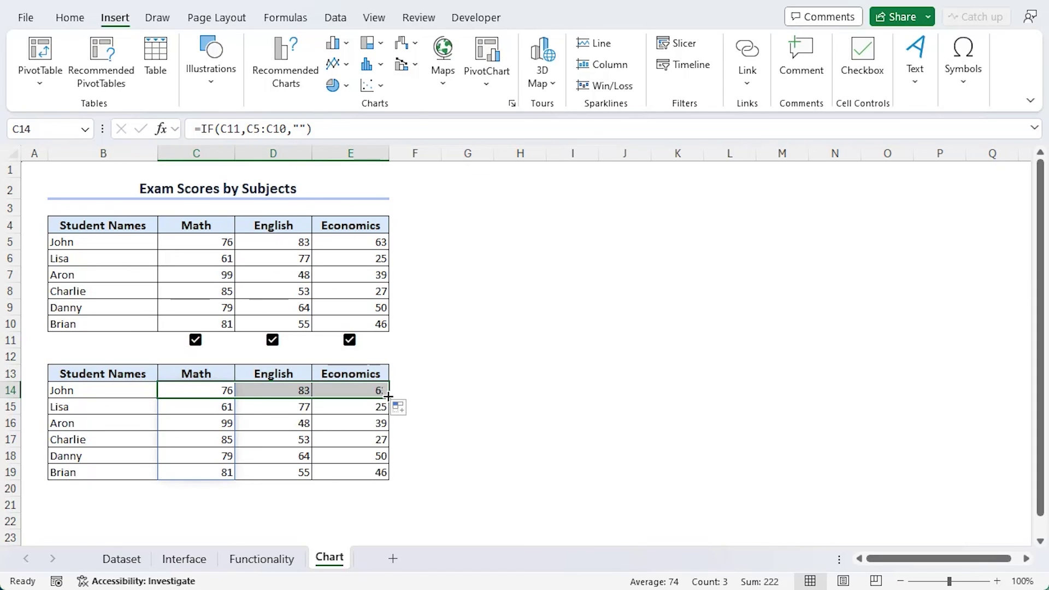
pyautogui.click(356, 521)
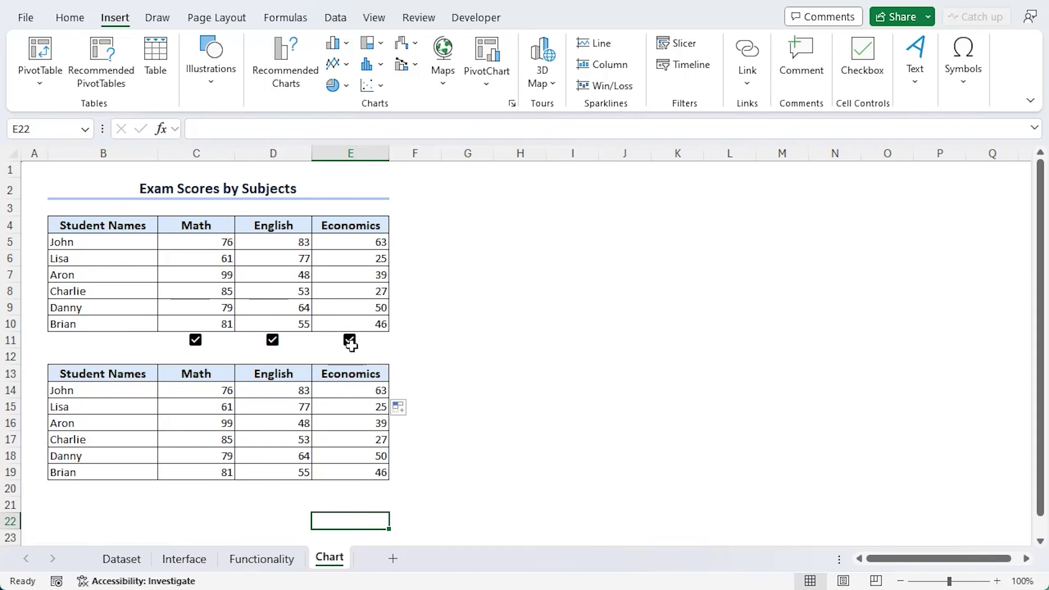
pyautogui.click(273, 341)
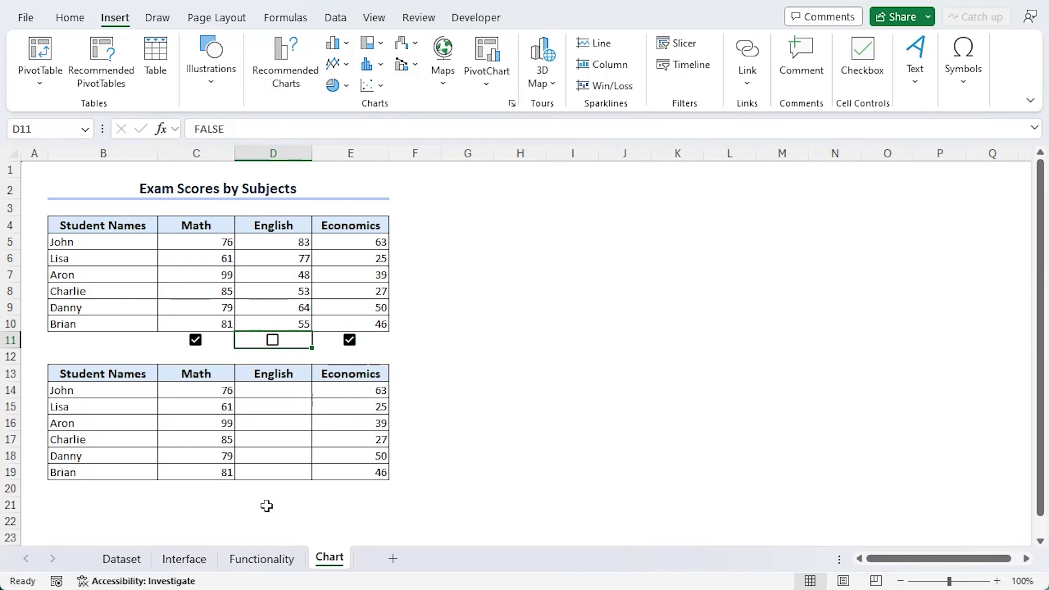
pyautogui.click(272, 341)
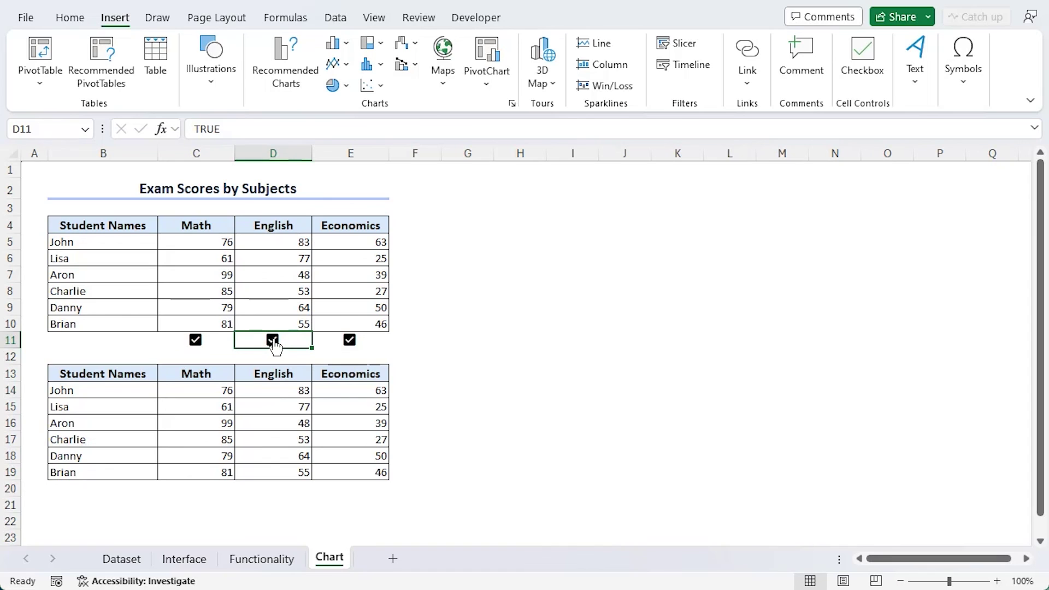
# Chart B13:E19 as a clustered column chart with Alt+F1 and place it beside the tables.
pyautogui.moveTo(84, 372); pyautogui.dragTo(336, 474)
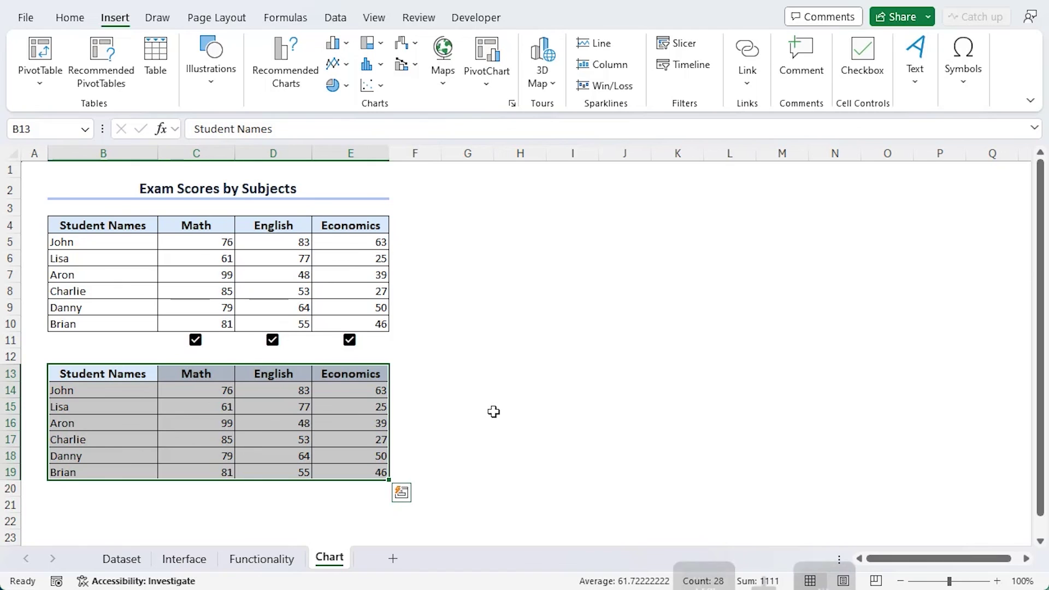
pyautogui.hotkey('alt', 'F1')
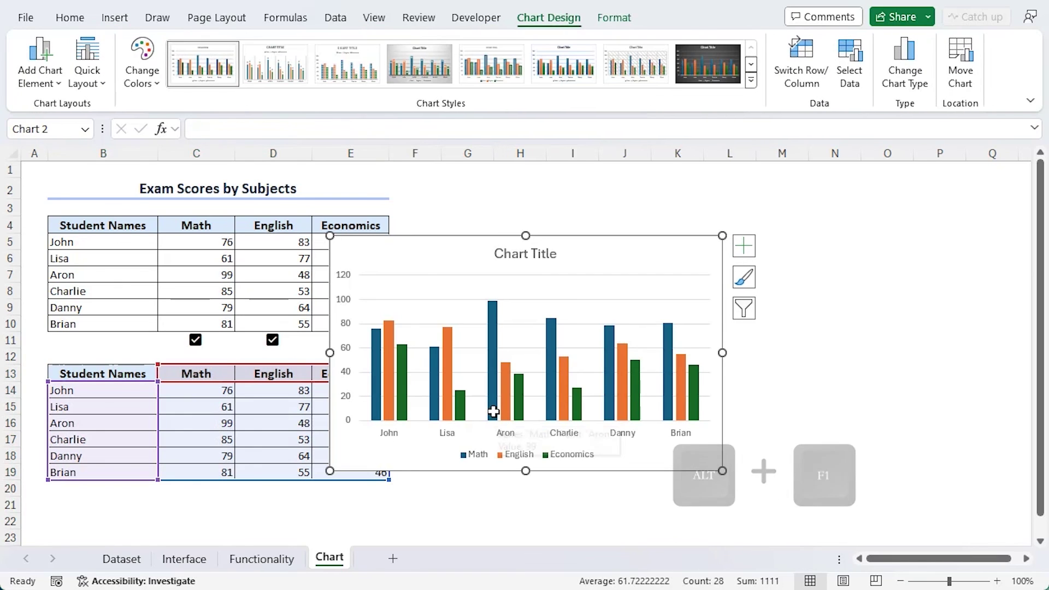
pyautogui.moveTo(594, 240); pyautogui.dragTo(677, 195)
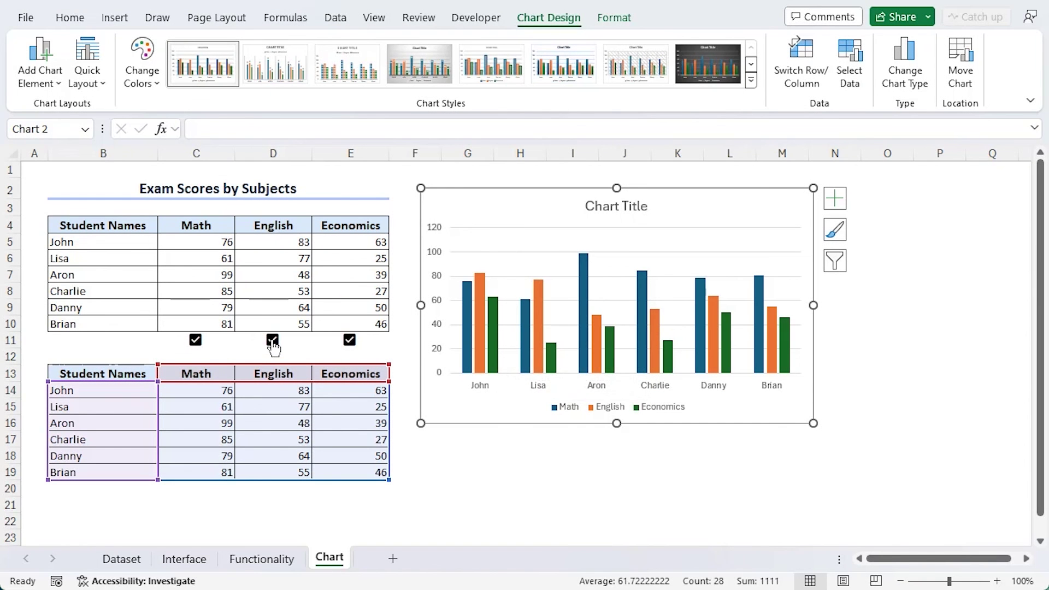
pyautogui.click(272, 341)
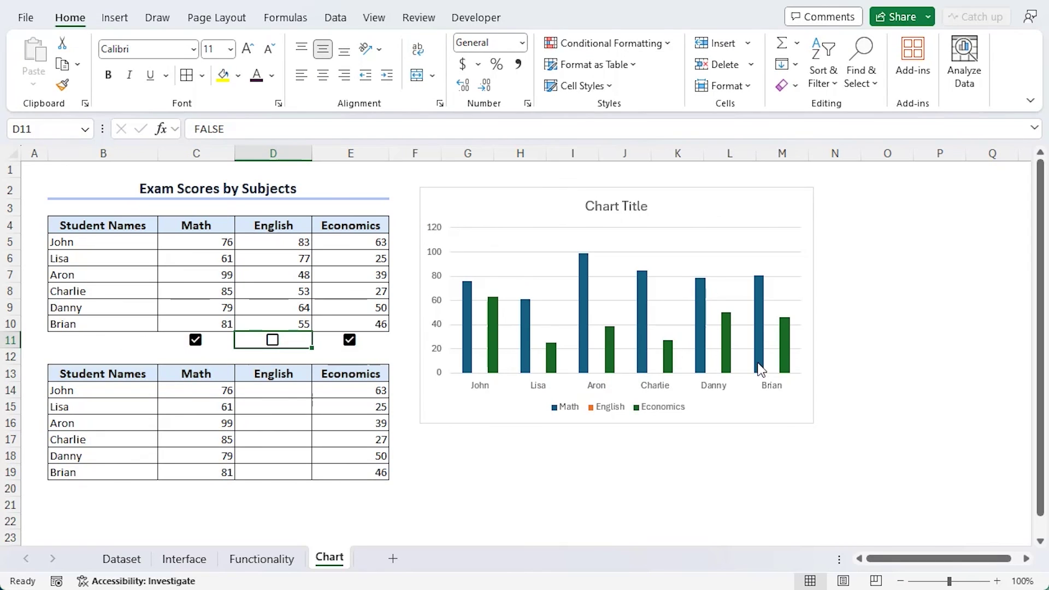
pyautogui.click(350, 341)
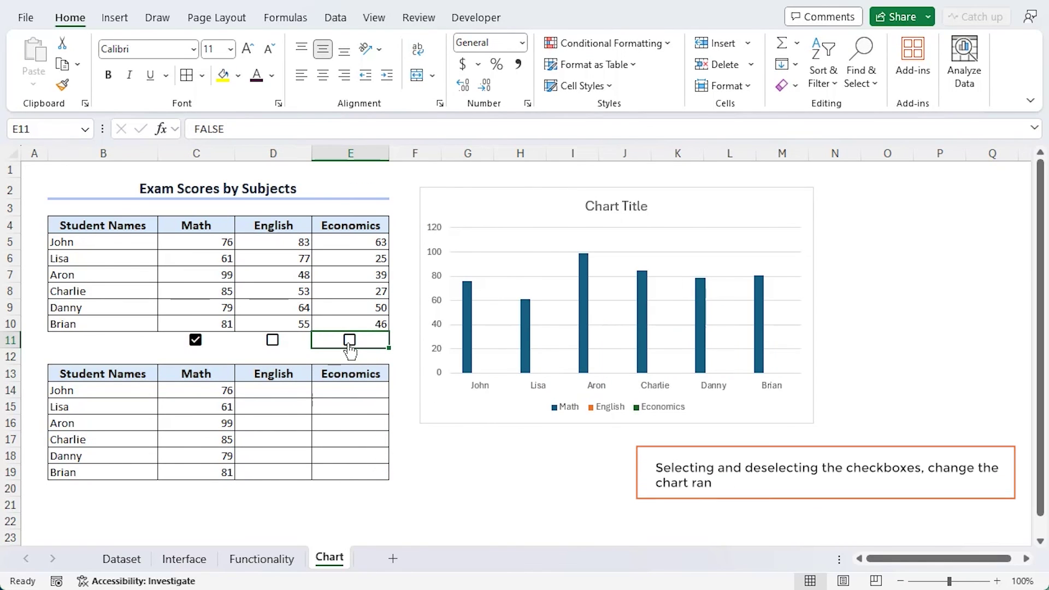
pyautogui.click(273, 341)
pyautogui.click(196, 340)
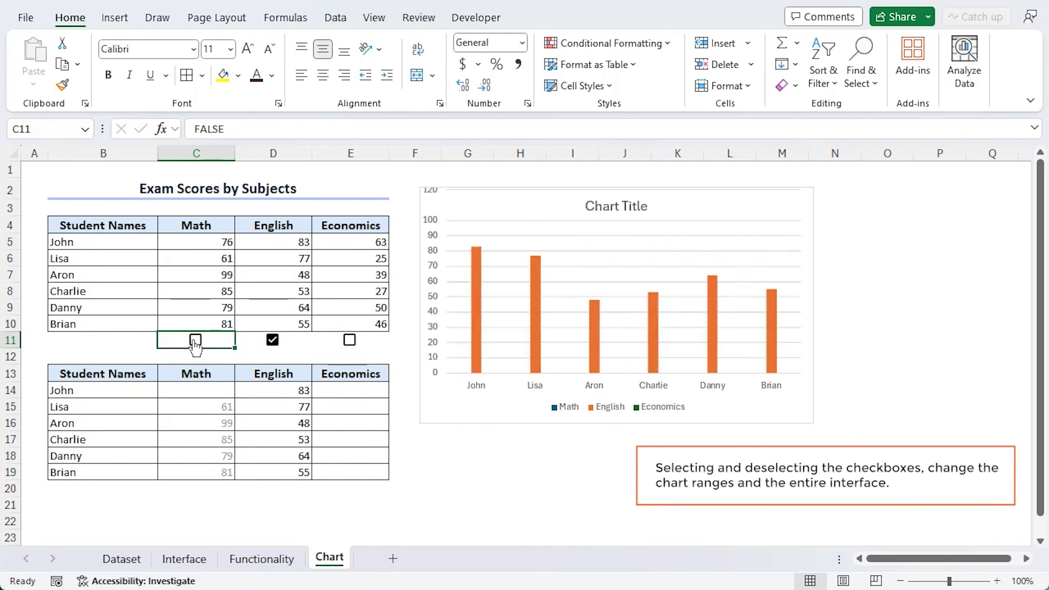
pyautogui.click(350, 340)
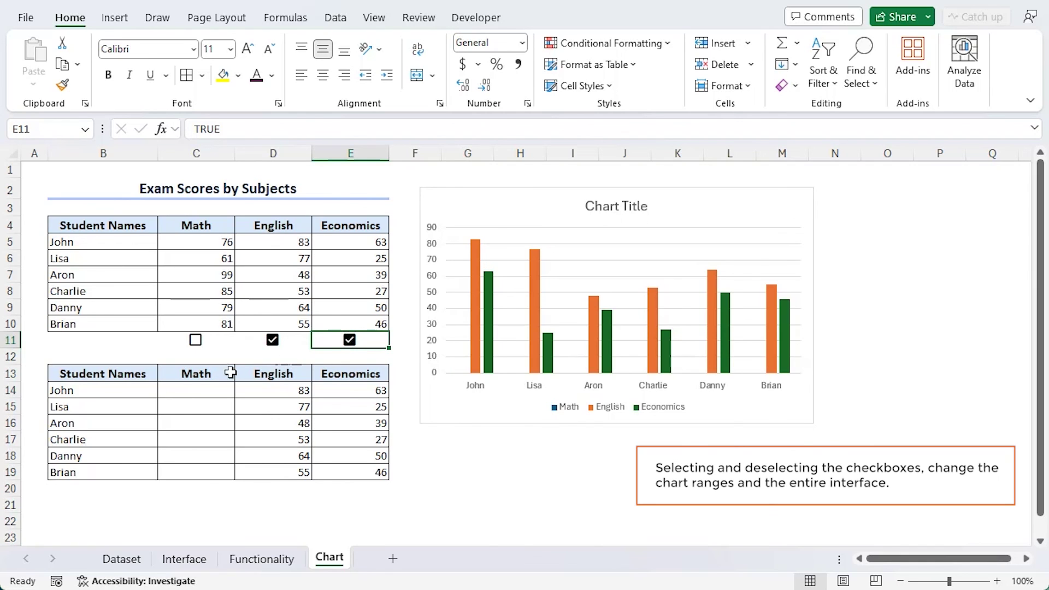
pyautogui.click(196, 342)
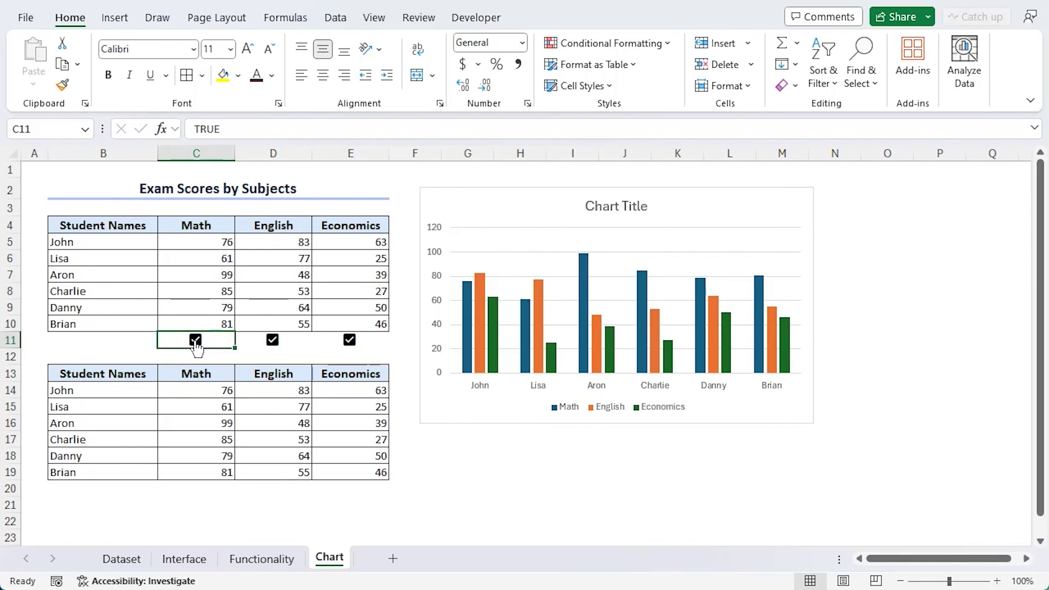